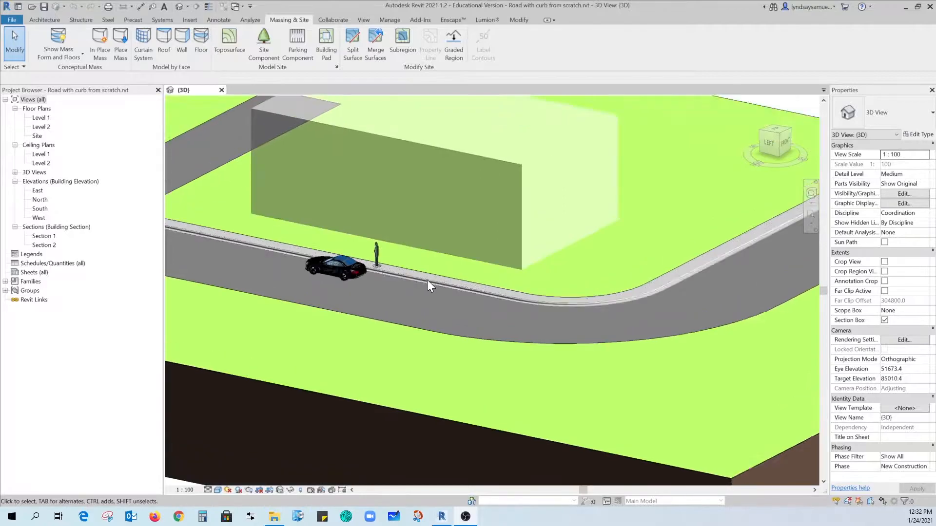
scroll(446, 283, up, 1)
scroll(446, 271, up, 2)
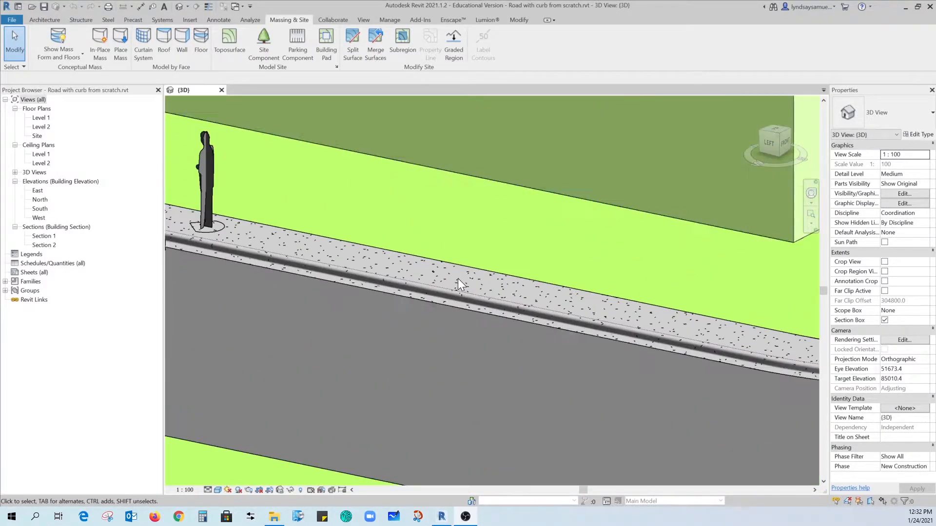
scroll(448, 302, down, 8)
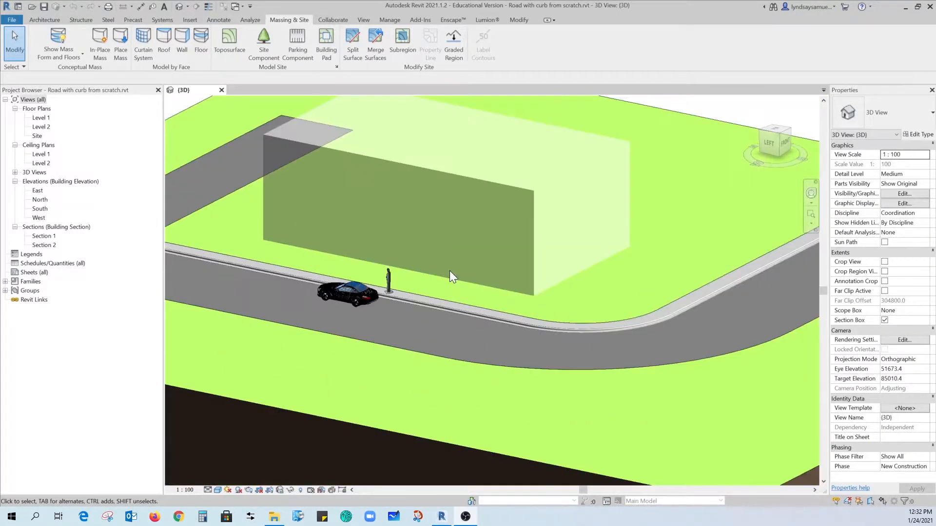
scroll(457, 201, down, 3)
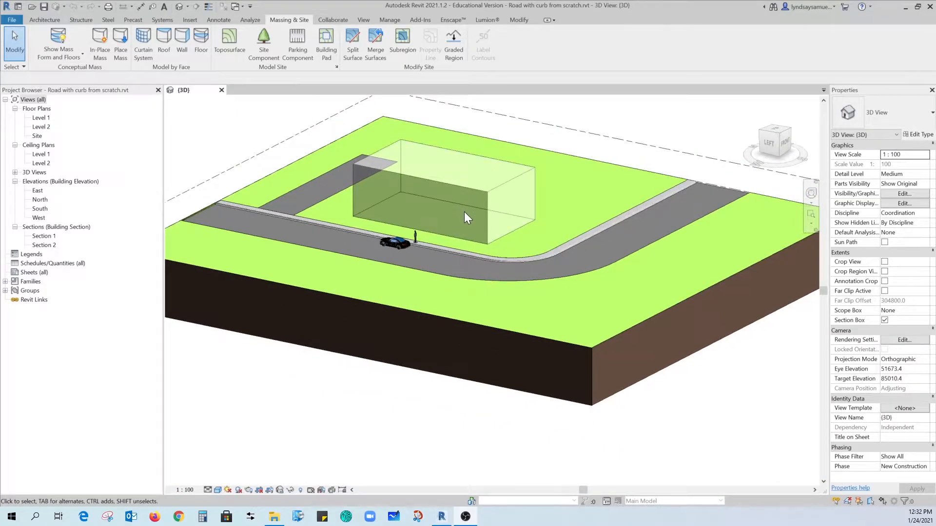
shift+middle_drag(496, 215, 495, 278)
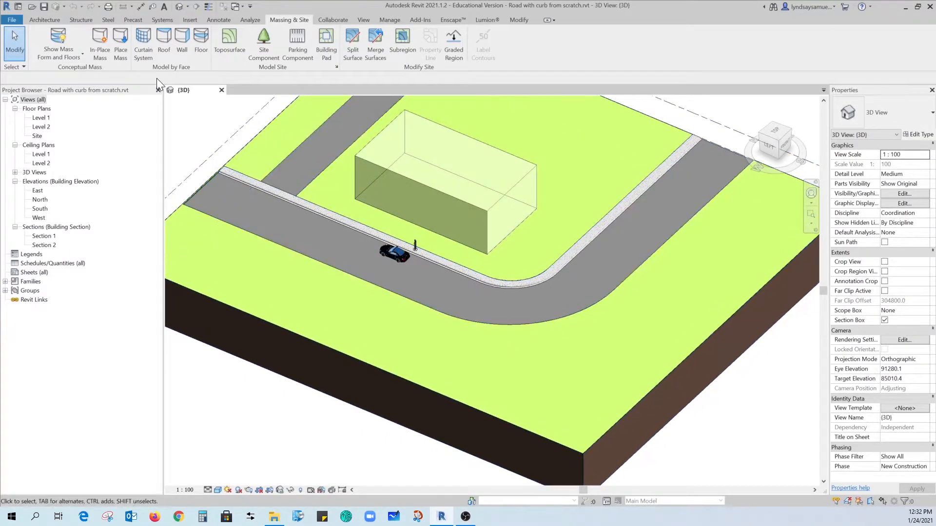
- Create a new project from the Residential-Default.rte template
click(13, 19)
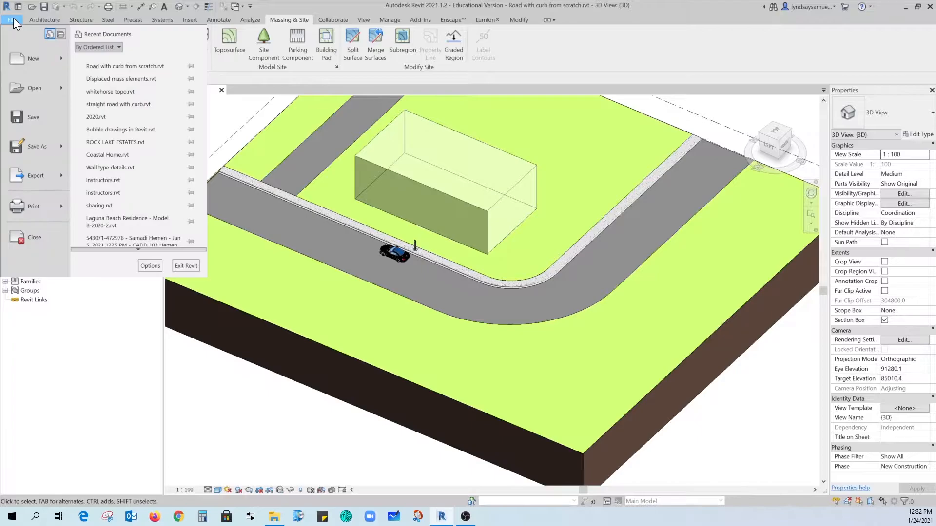
mouse_move(37, 59)
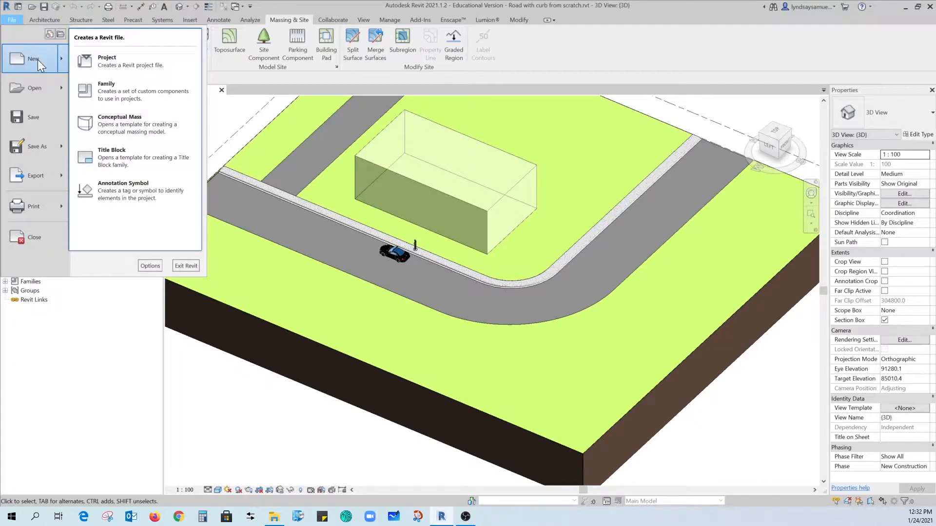
click(136, 62)
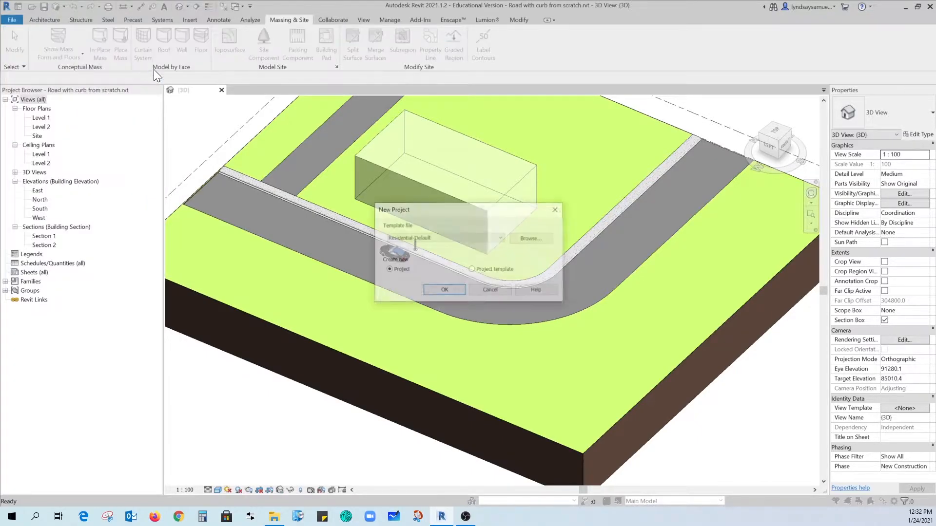
click(499, 237)
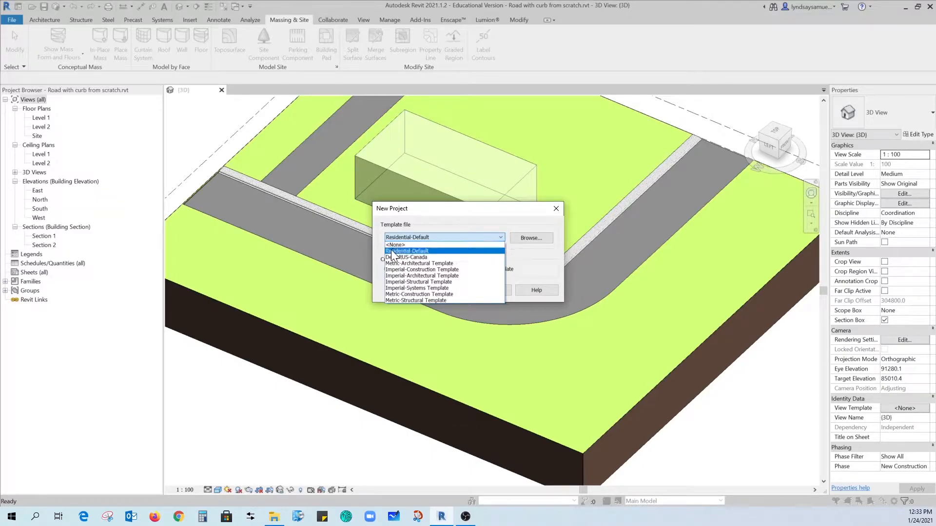
click(534, 238)
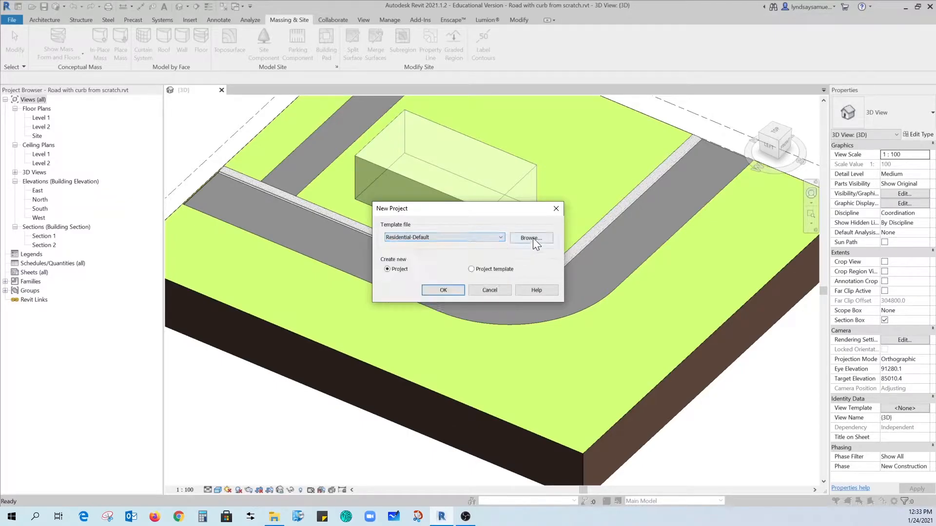
click(533, 238)
drag(665, 117, 374, 118)
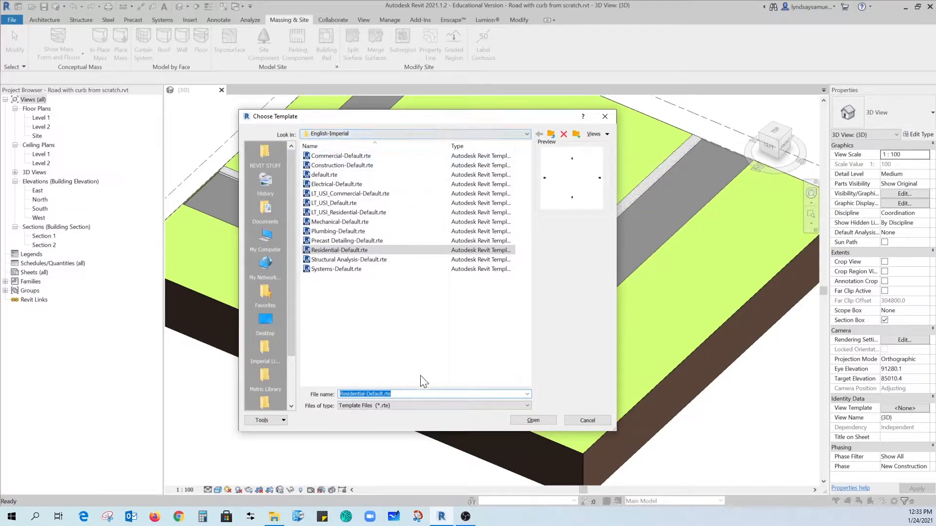
click(536, 421)
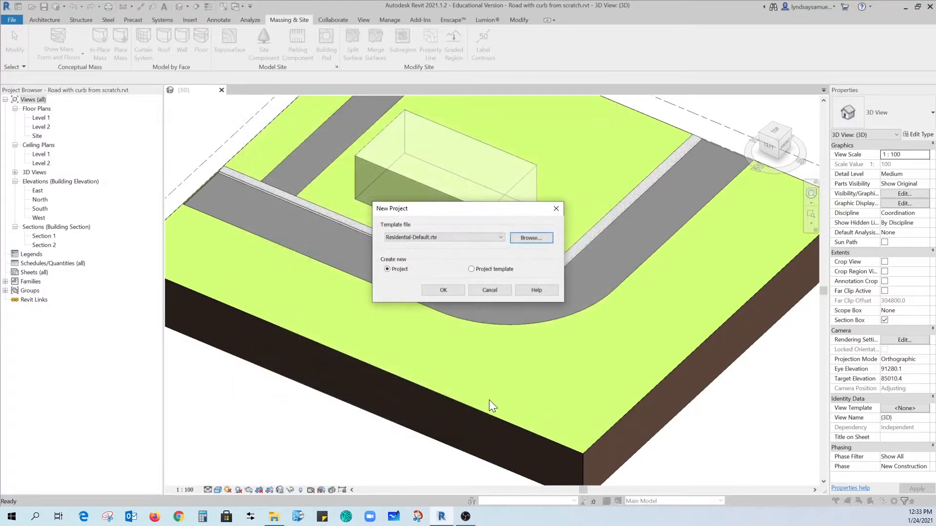
click(443, 291)
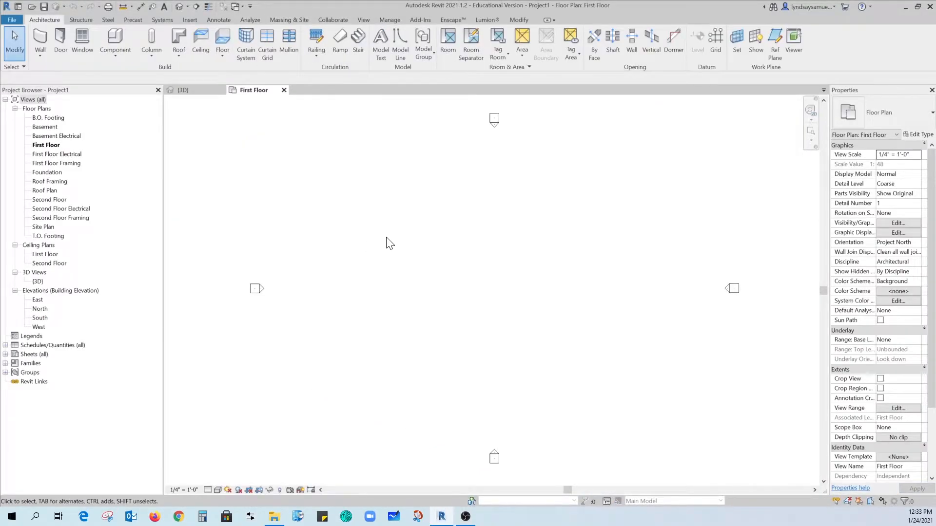
- Open the default 3D view and choose 1080.dwg in the renfrew folder for a CAD import
click(180, 7)
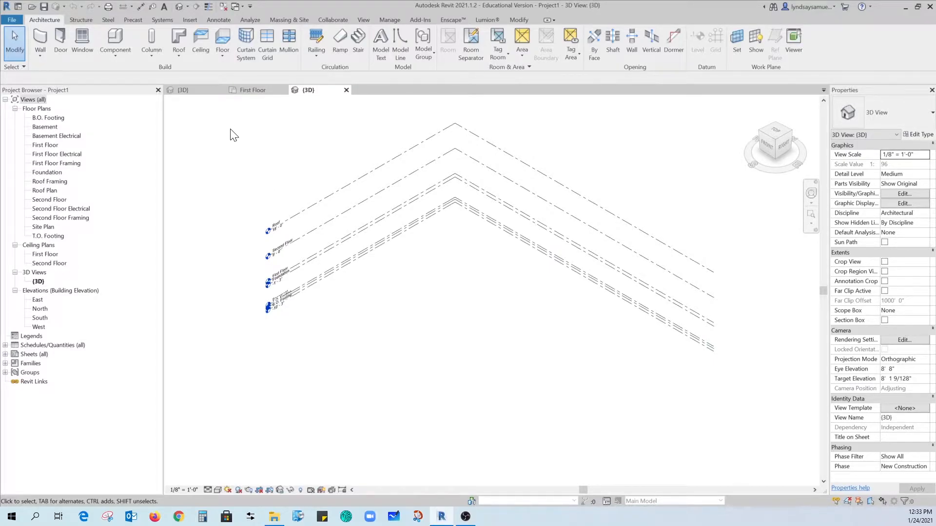
click(195, 20)
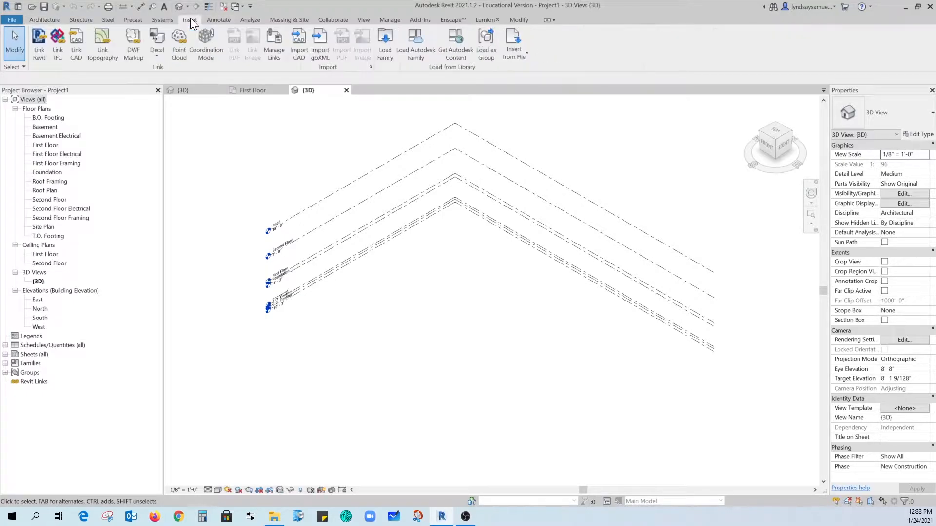
click(299, 49)
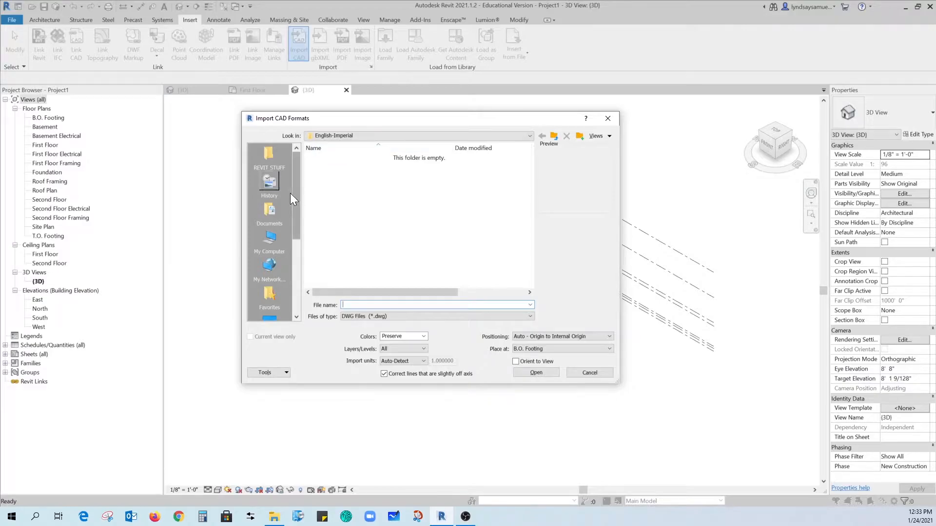
click(267, 240)
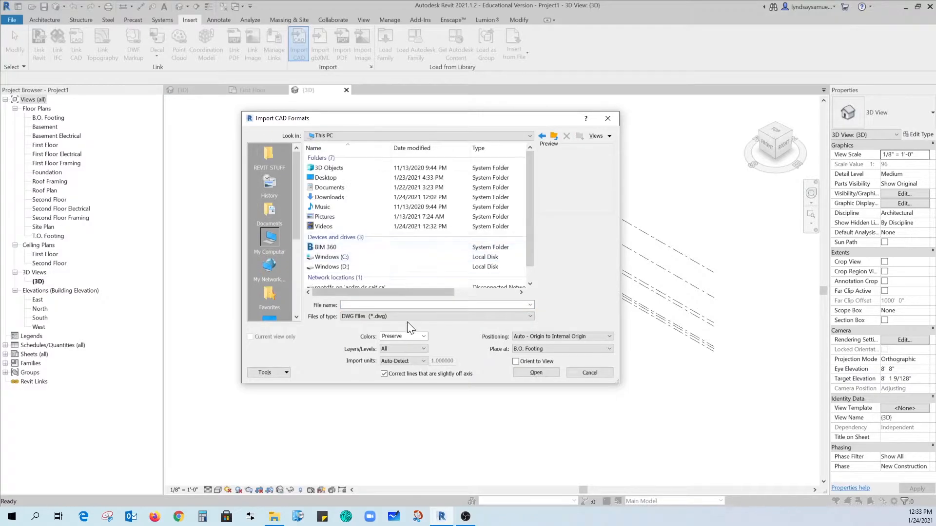
double_click(329, 267)
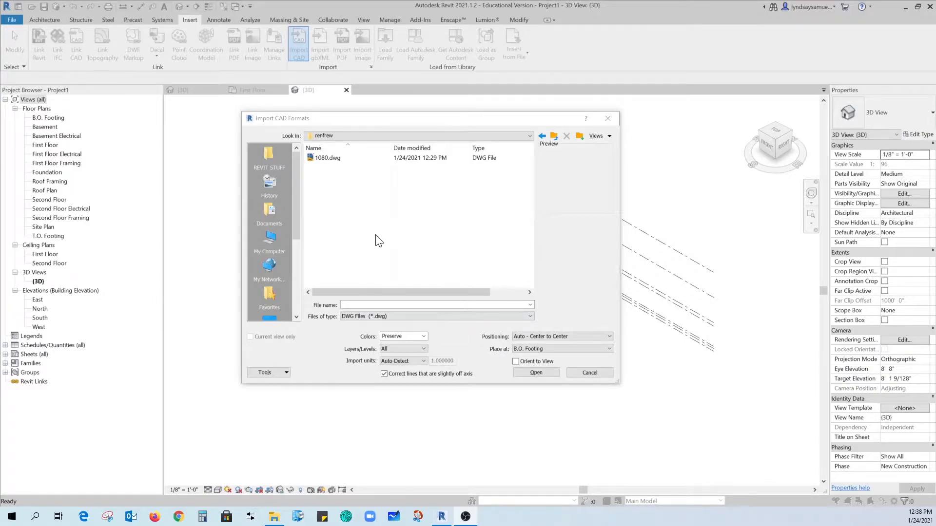
click(328, 162)
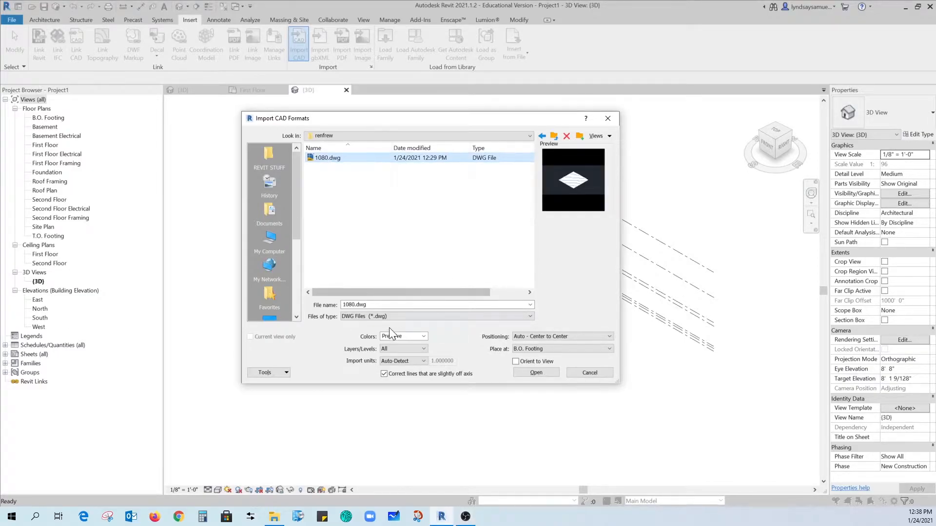
- Import the drawing in feet with the correction of slightly off-axis lines turned off
click(402, 360)
click(402, 360)
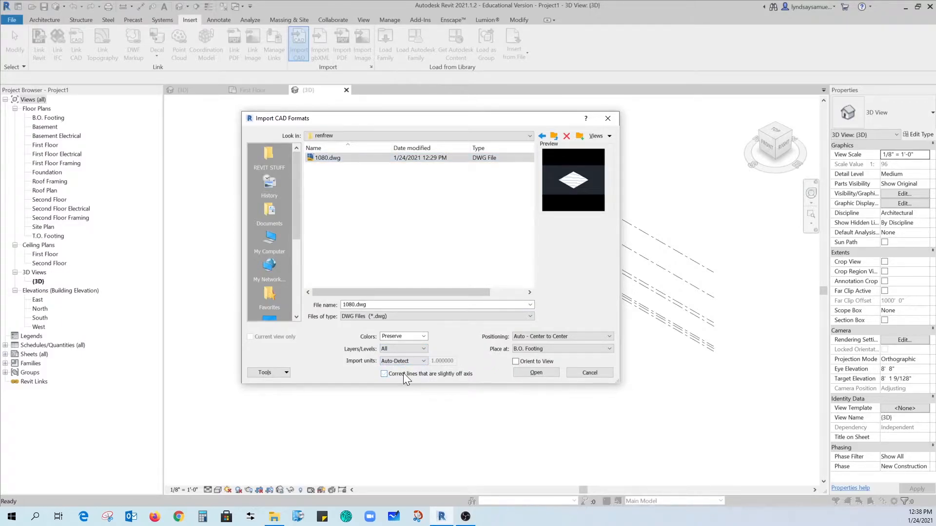
click(414, 362)
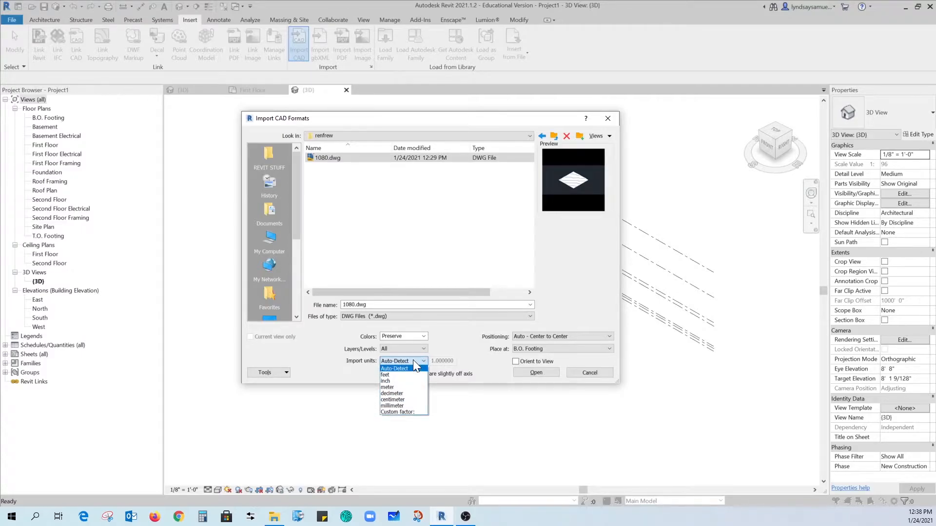
click(388, 375)
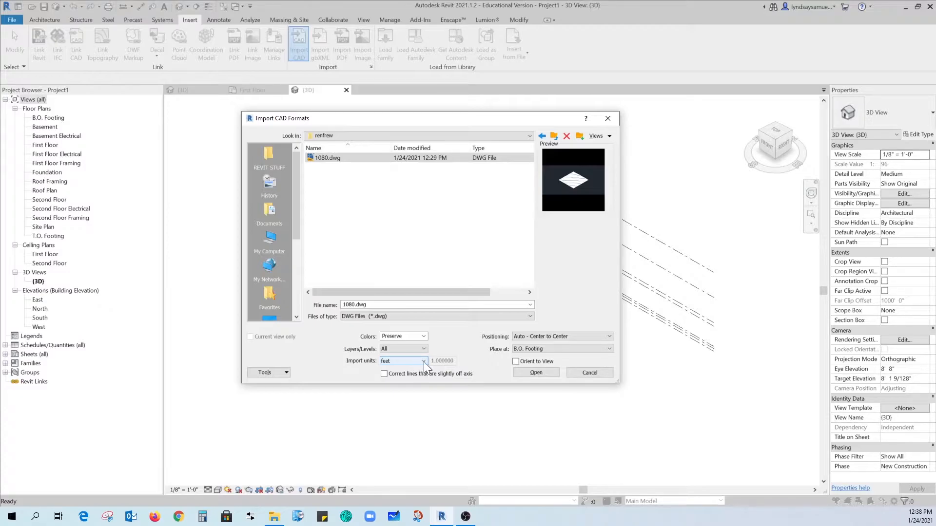
click(531, 370)
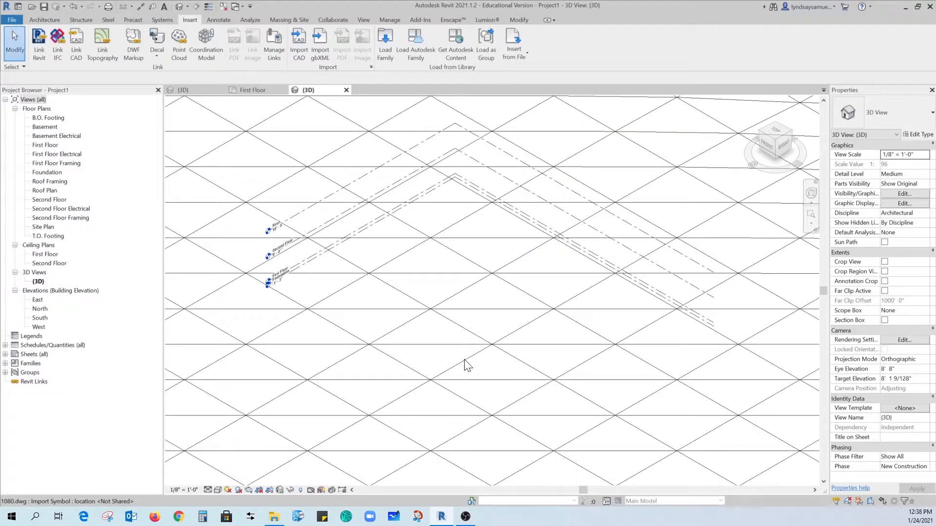
- Select the imported terrain drawing and check its properties
scroll(480, 336, down, 5)
scroll(476, 324, down, 4)
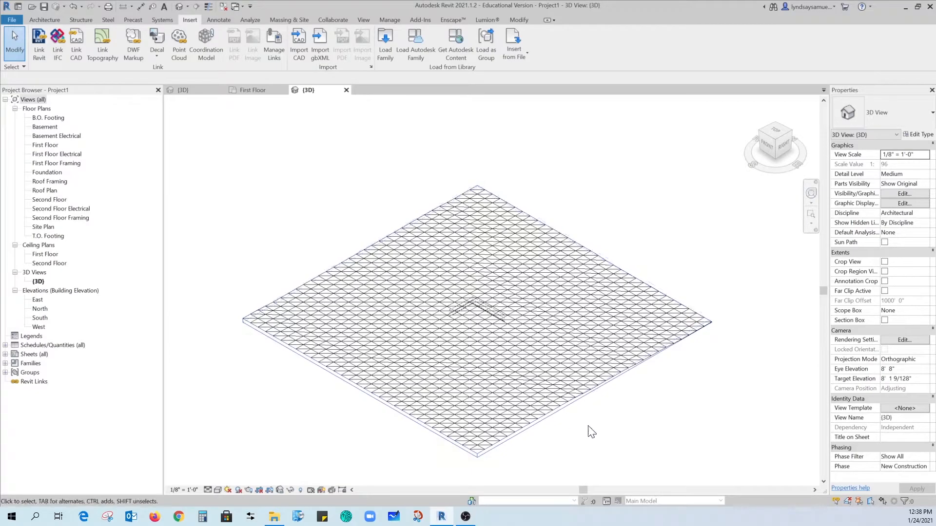
click(572, 402)
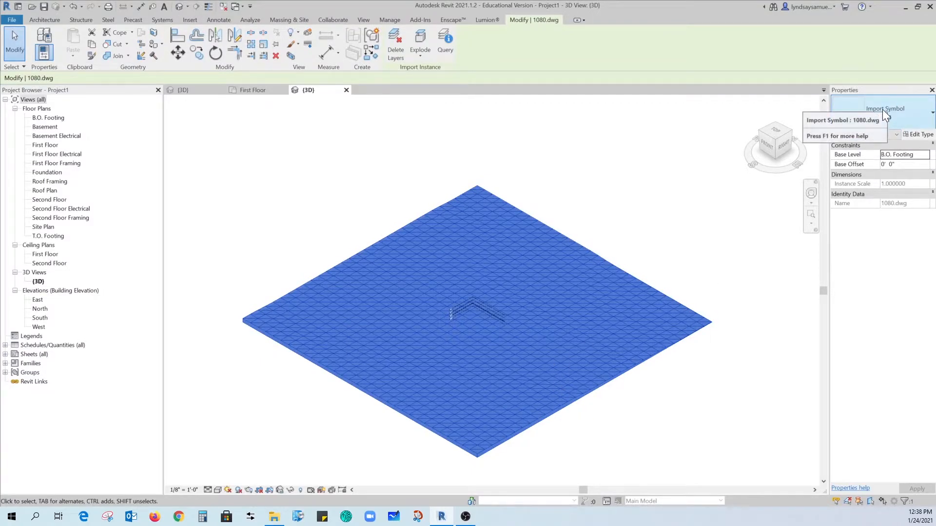
click(495, 150)
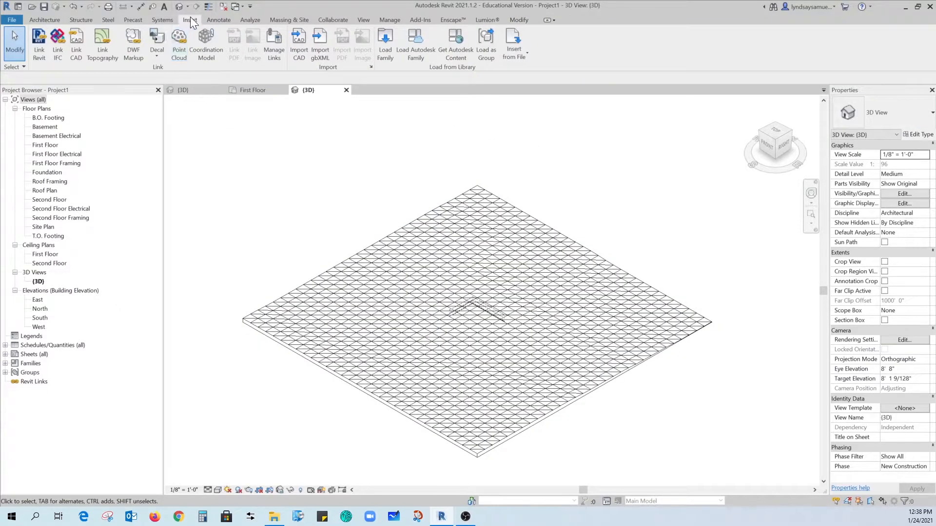
- Create a toposurface from the imported 1080.dwg instance using only layer 0, excluding the Satellite Image and Terrain layers
click(285, 21)
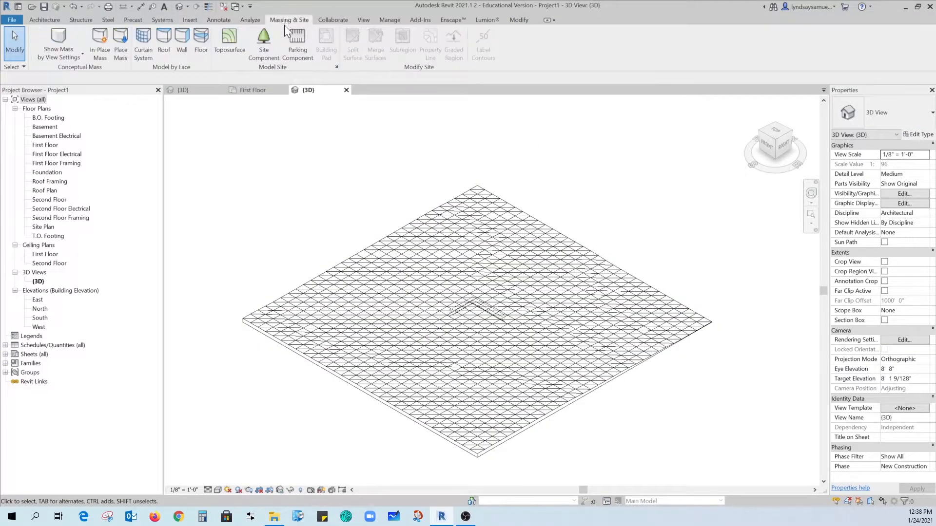
click(230, 45)
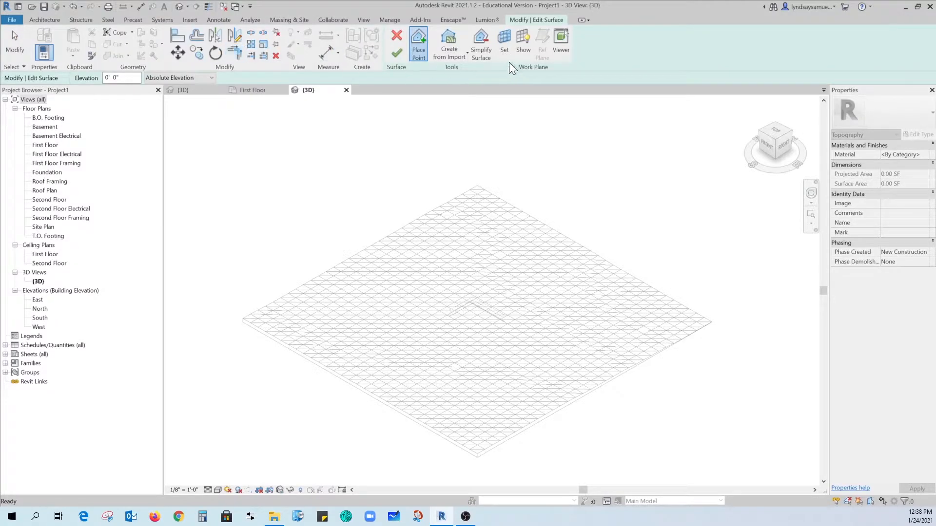
click(446, 56)
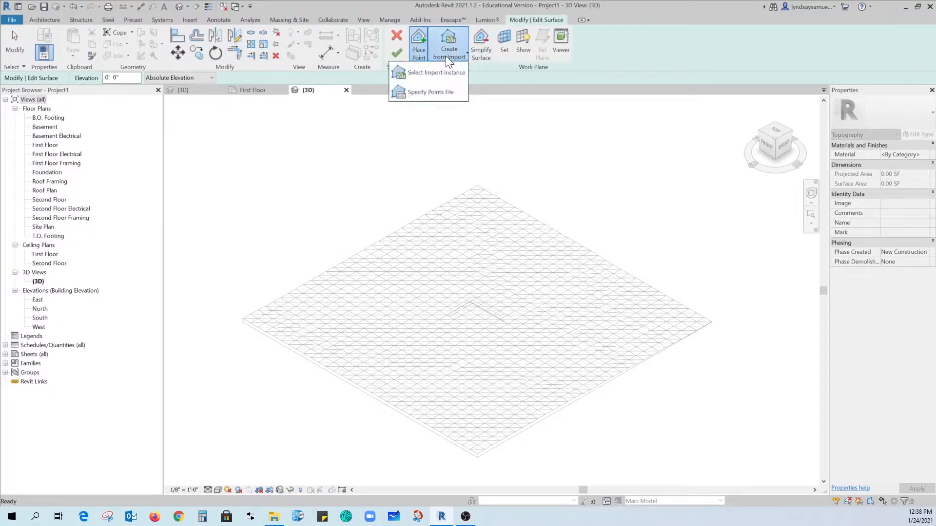
click(423, 74)
click(455, 212)
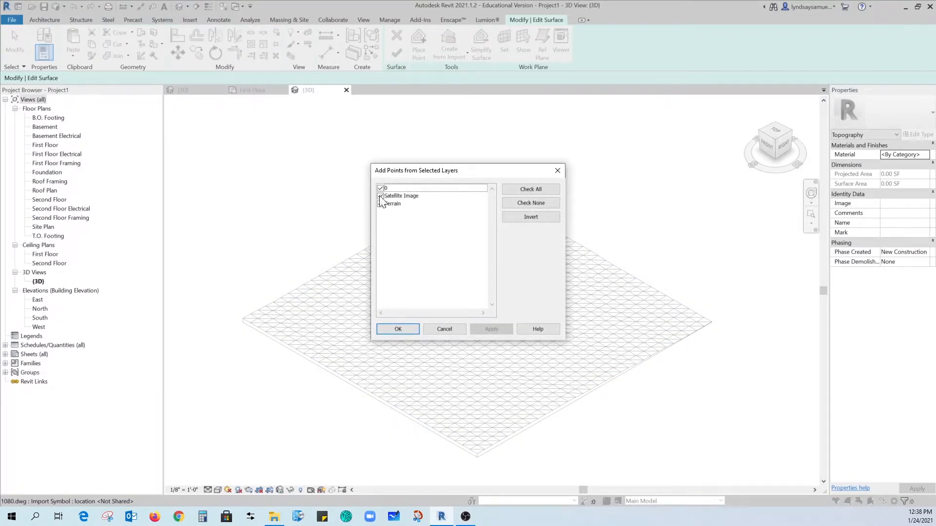
click(380, 195)
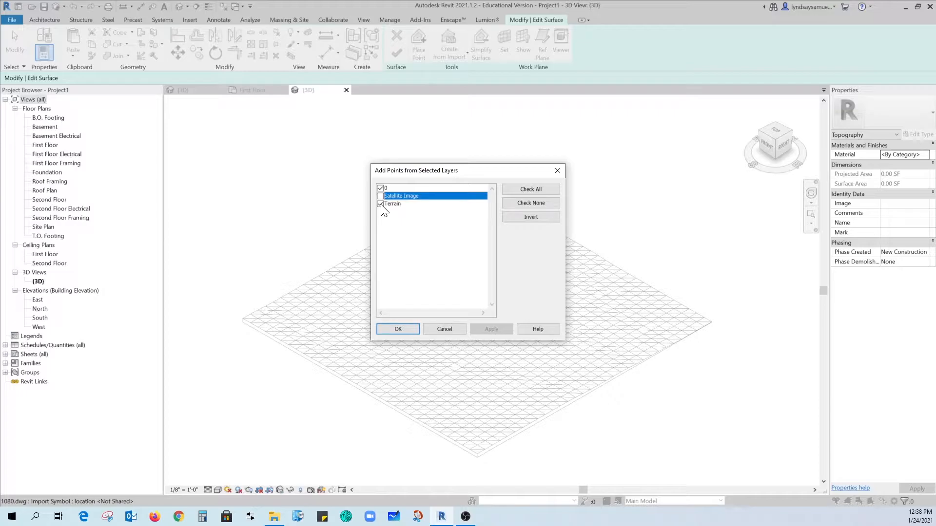
click(380, 204)
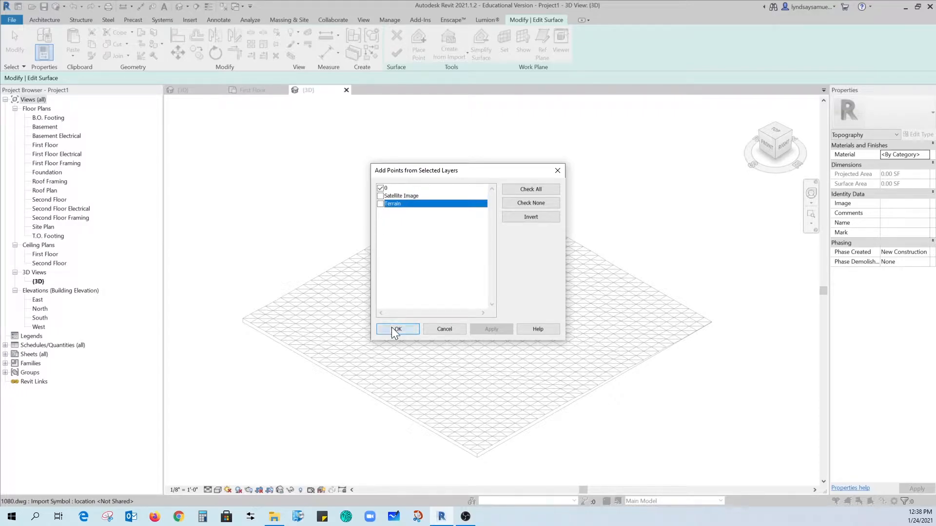
click(391, 327)
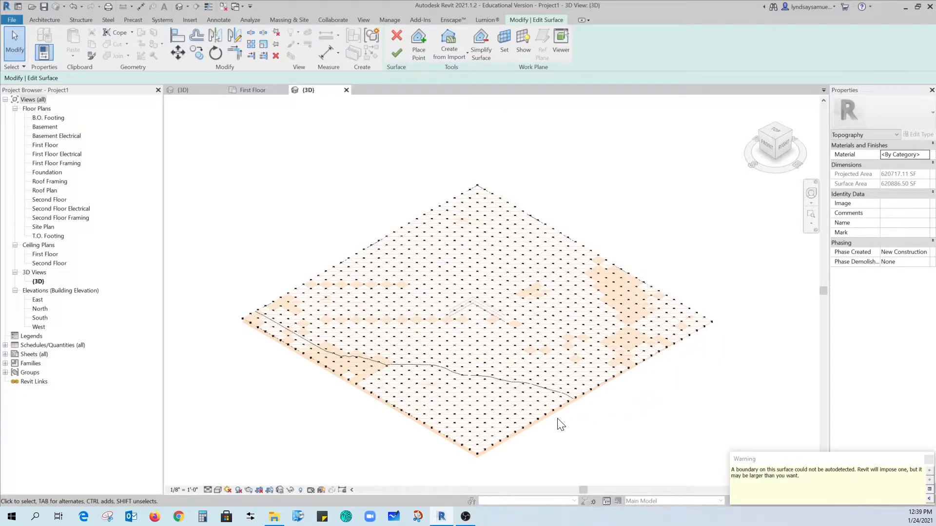
- Examine the generated surface points from several angles, checking the elevation of a boundary point along the toposurface's edge
shift+middle_drag(539, 441, 424, 367)
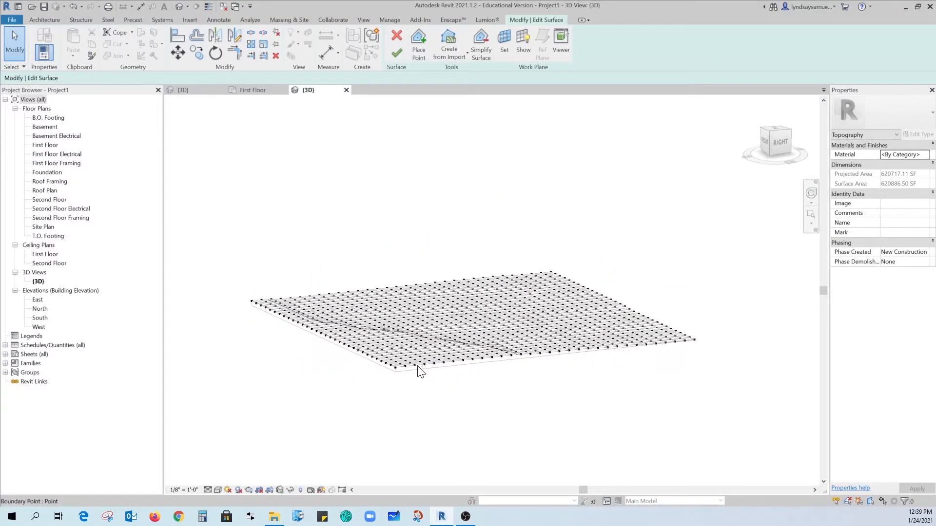
scroll(394, 342, up, 4)
shift+middle_drag(547, 233, 551, 308)
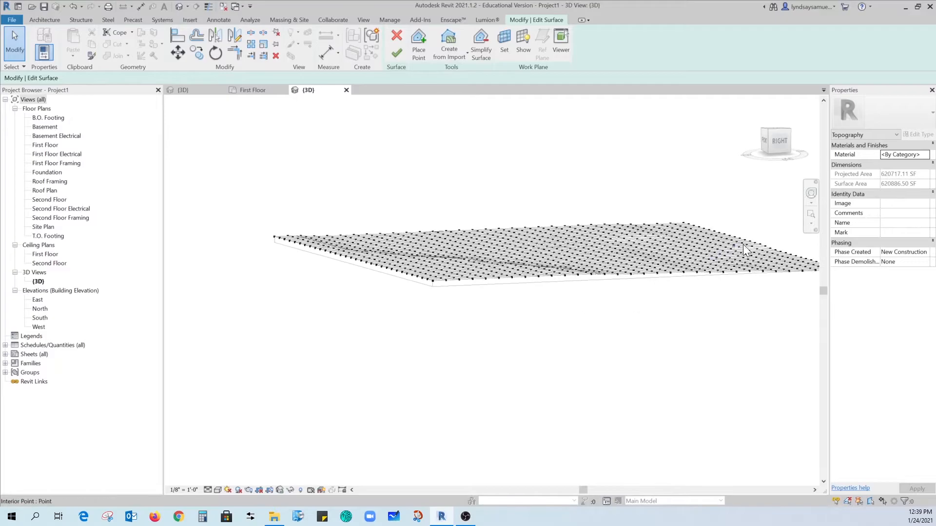
scroll(762, 253, up, 5)
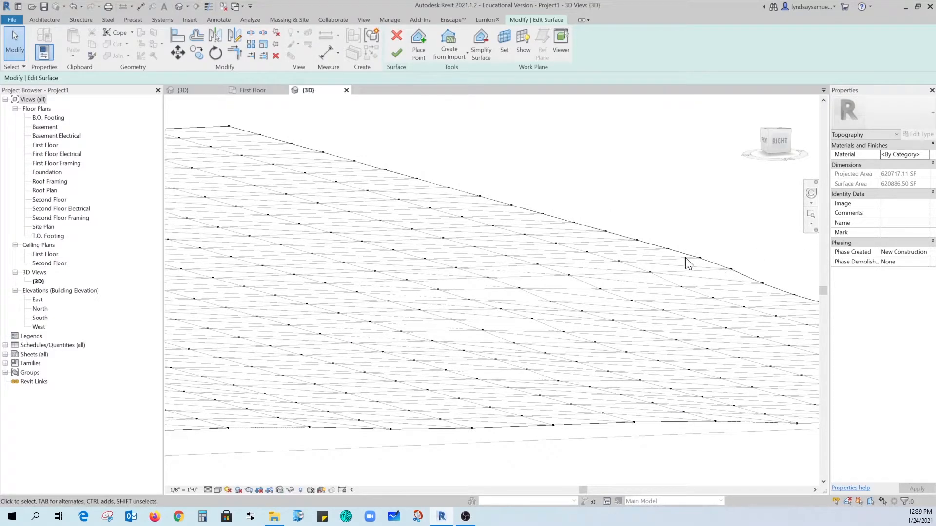
click(574, 224)
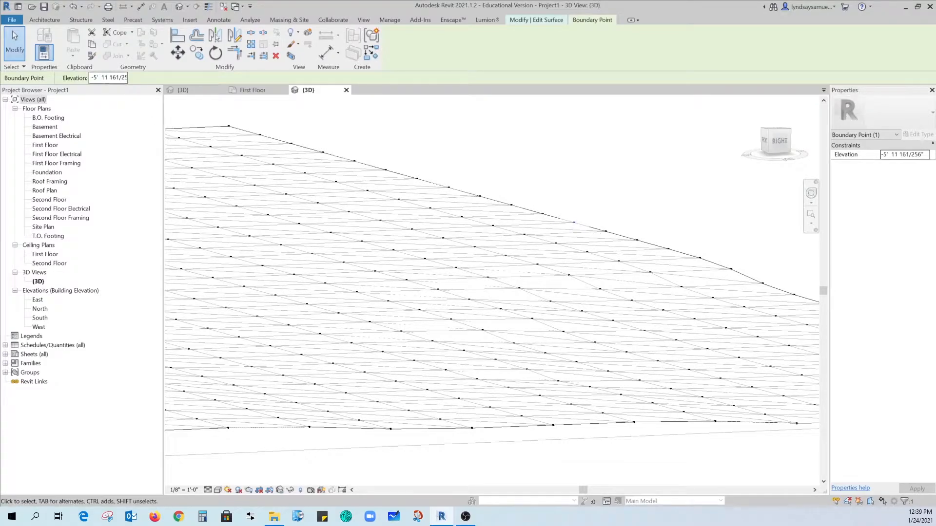
click(758, 269)
click(482, 148)
scroll(560, 177, down, 5)
middle_drag(538, 264, 633, 317)
shift+middle_drag(449, 299, 492, 363)
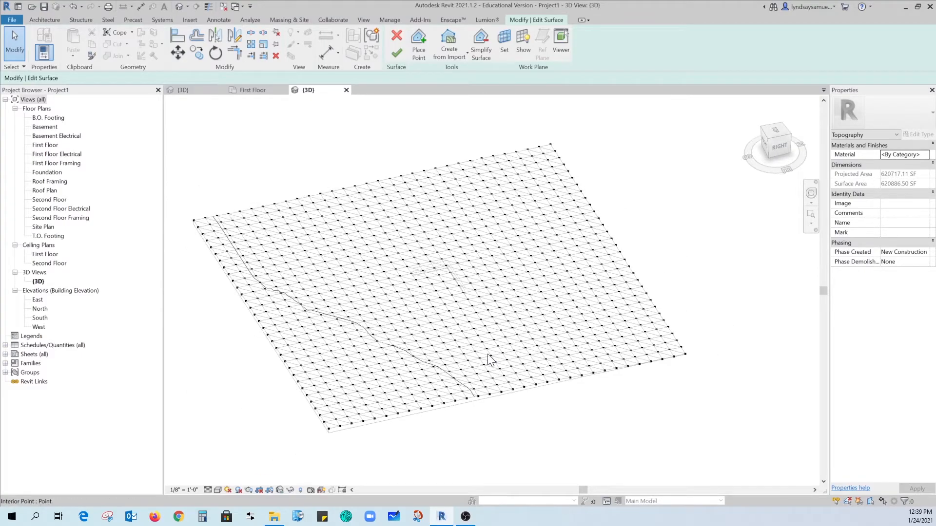
- Finish the toposurface and set the 3D view's visual style to Shaded
click(395, 52)
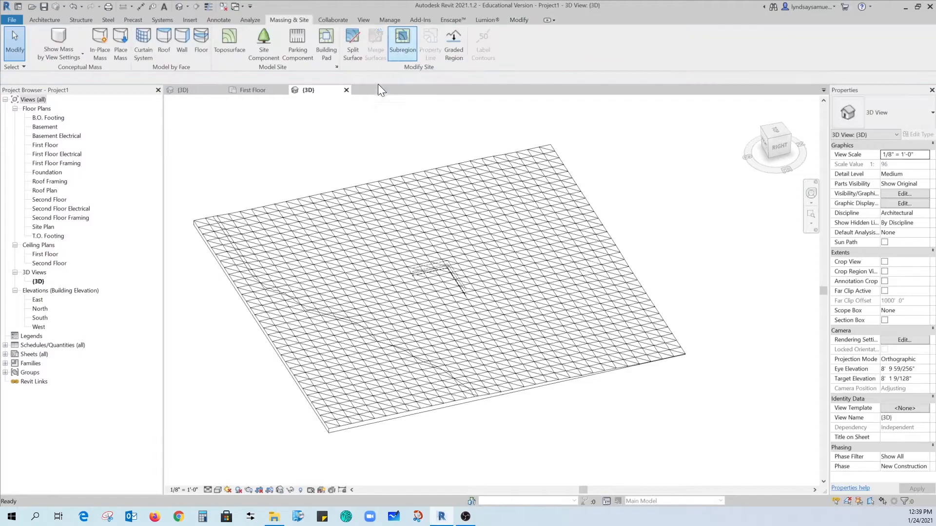
click(271, 222)
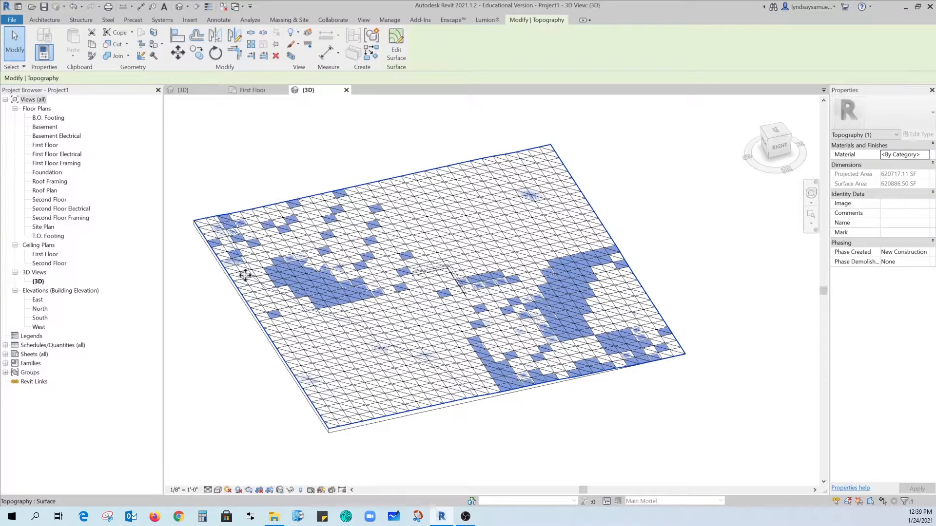
click(221, 429)
click(218, 490)
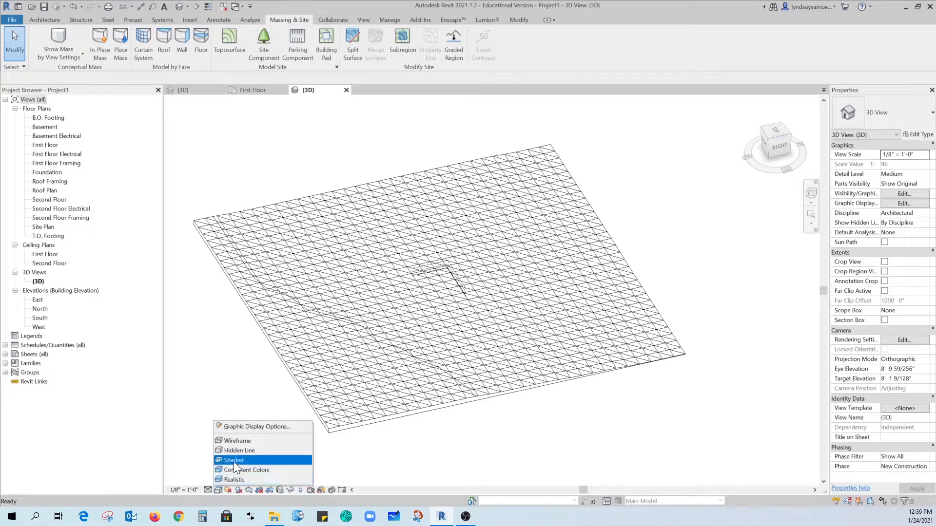
click(233, 460)
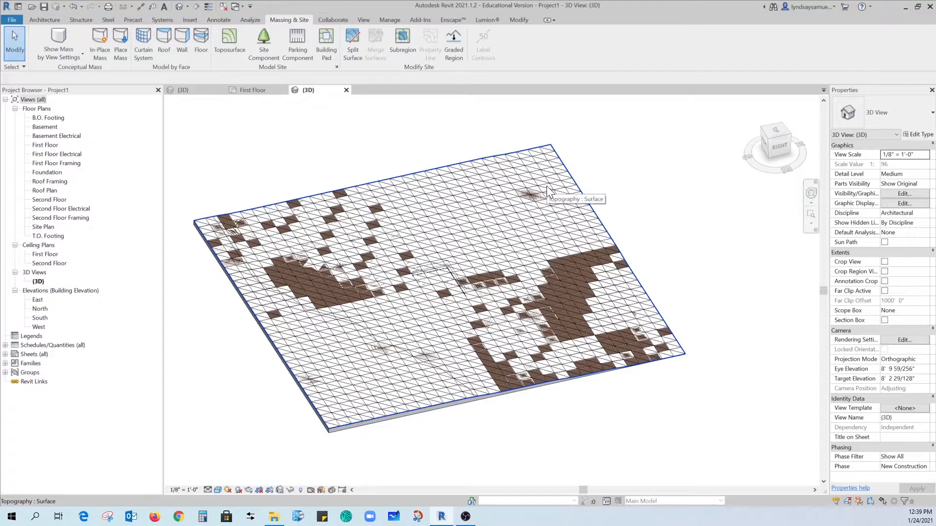
- Select the imported 1080.dwg overlapping the toposurface and hide it in the 3D view
key(Tab)
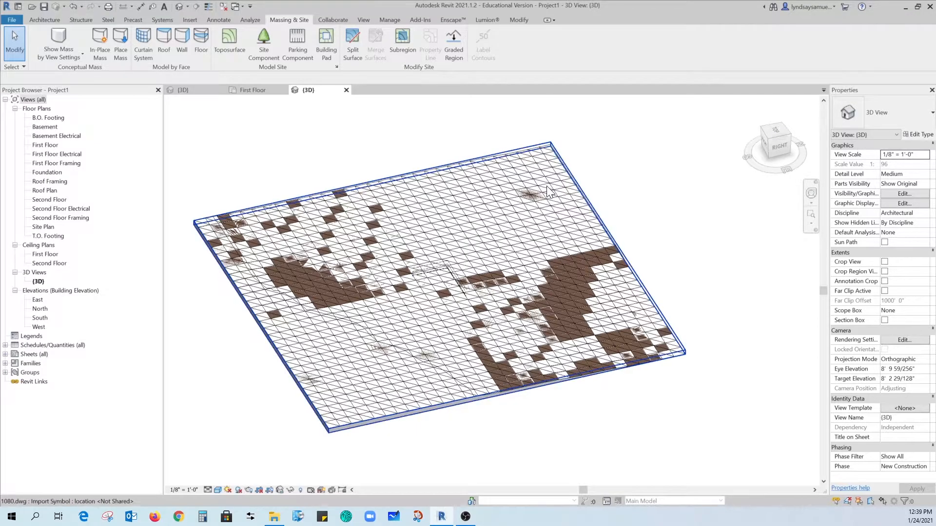
click(546, 185)
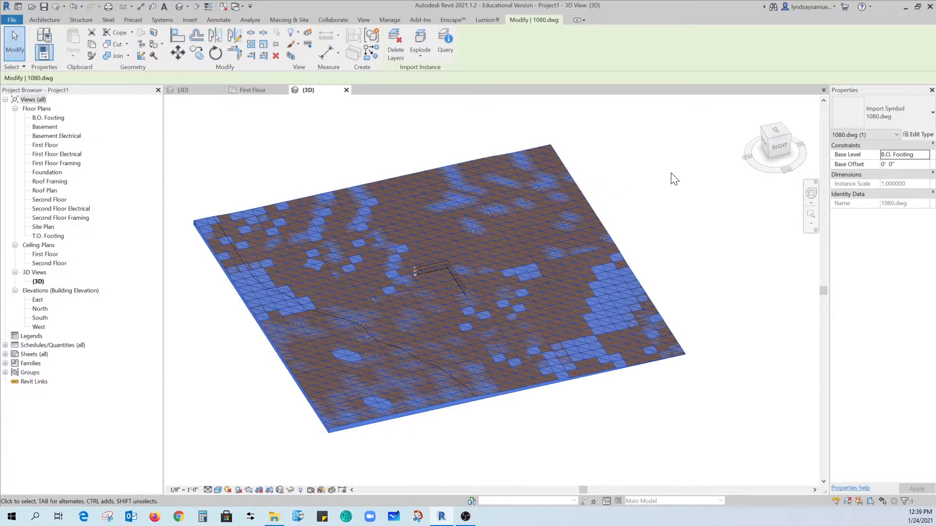
key(Escape)
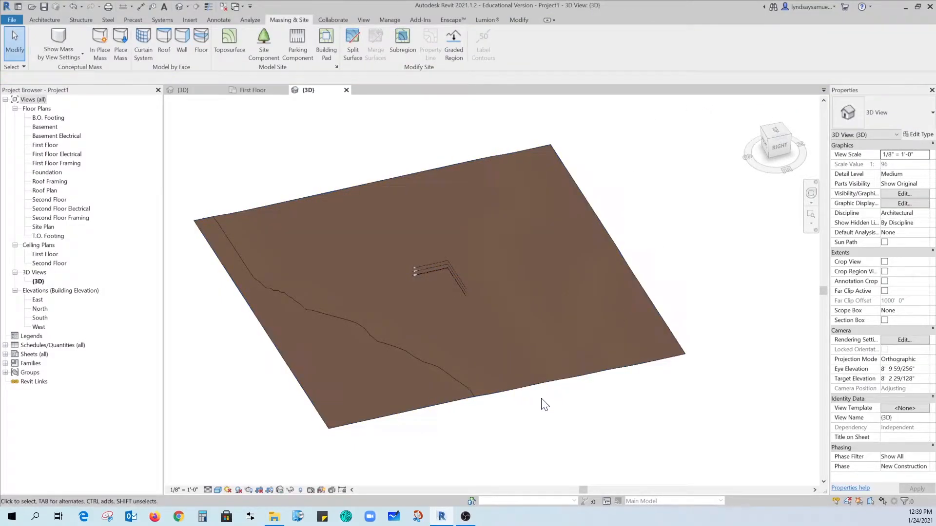
- Open the toposurface's material setting, search for "grass" and add the library material Grass to the project
scroll(397, 343, up, 3)
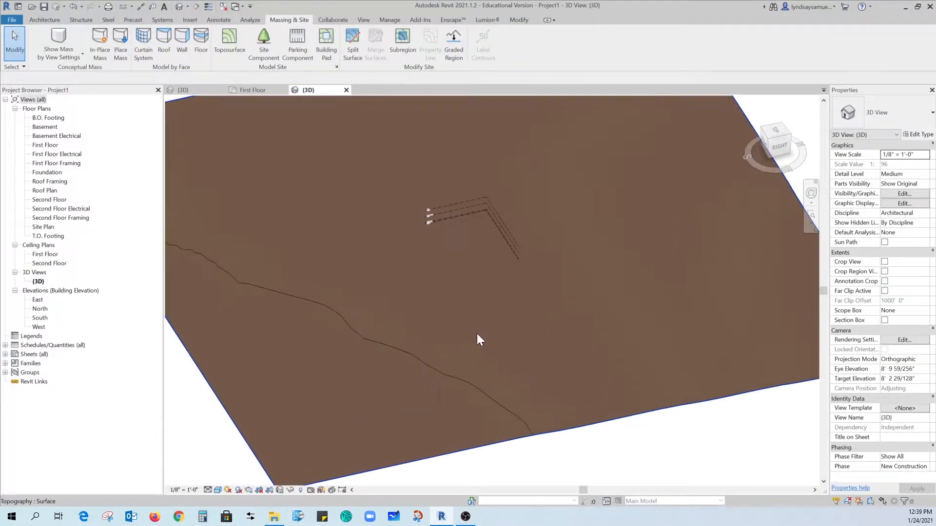
scroll(410, 280, down, 5)
shift+middle_drag(510, 409, 537, 366)
click(533, 326)
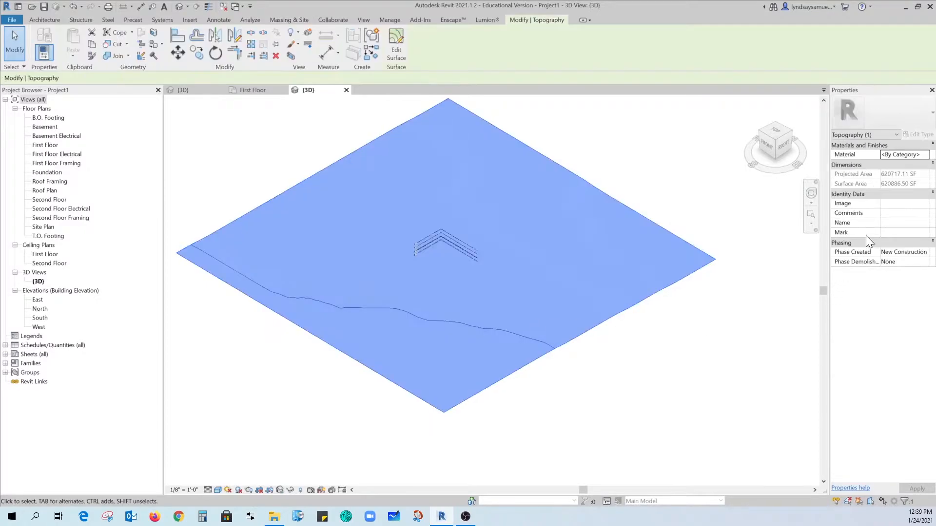
click(925, 154)
click(926, 154)
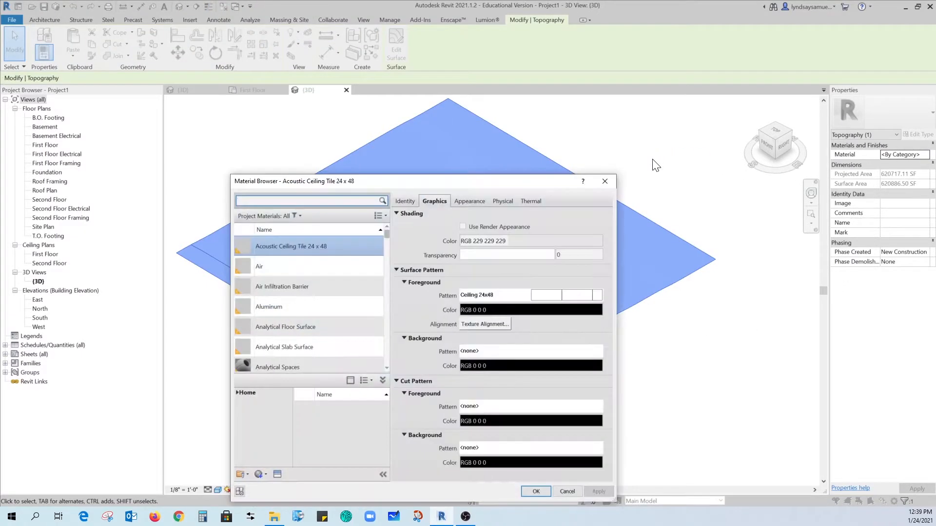
click(351, 201)
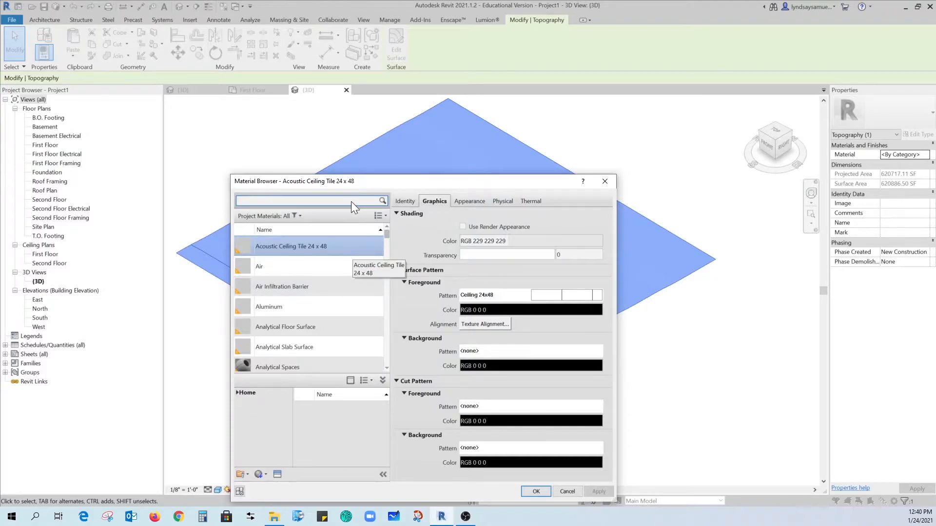
text(grass)
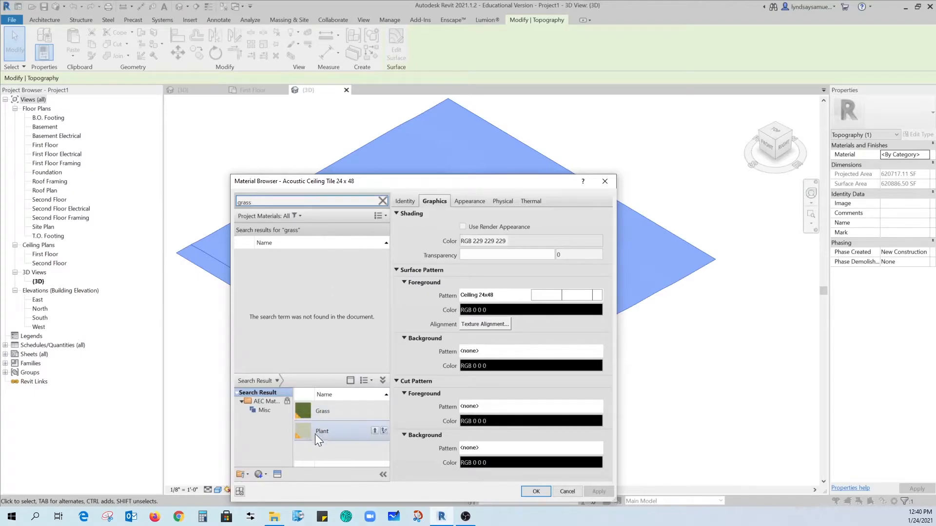
click(327, 411)
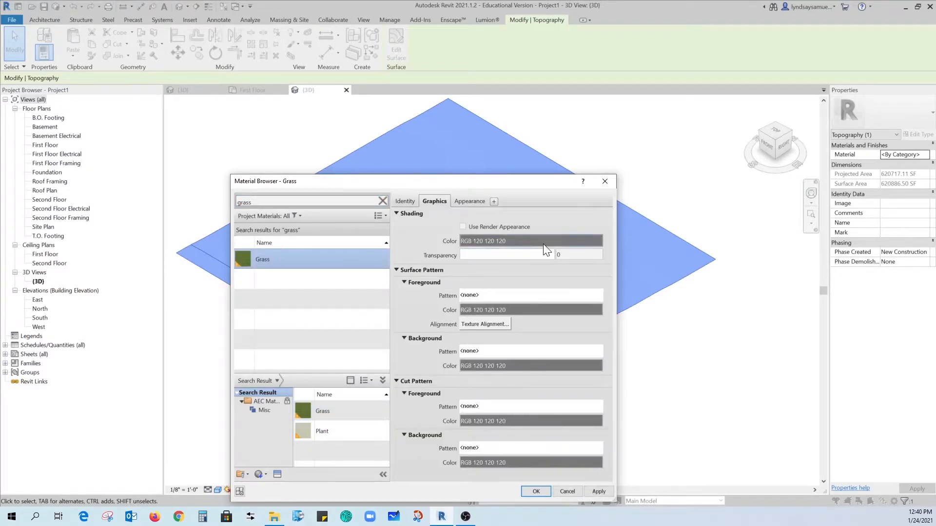
- Set the Grass material's shading color to RGB 226 250 148 and apply the material to the toposurface
click(549, 242)
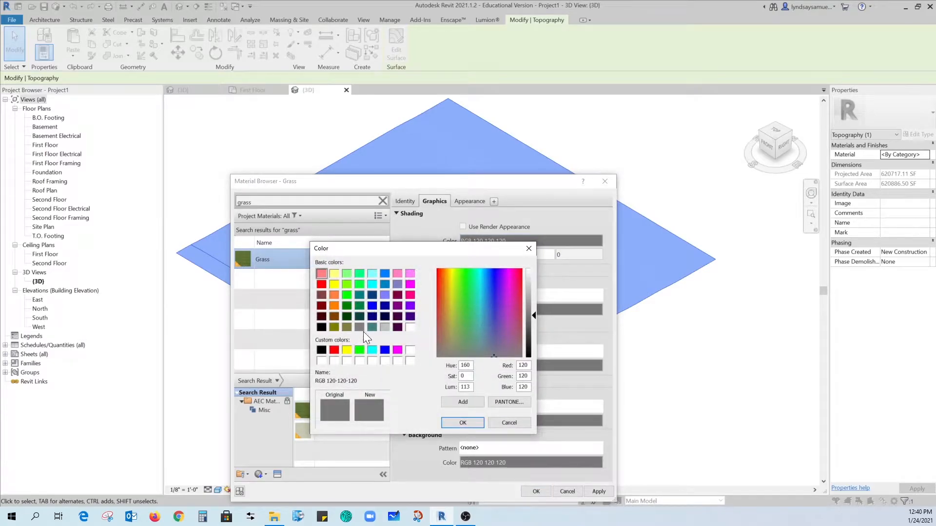
click(461, 277)
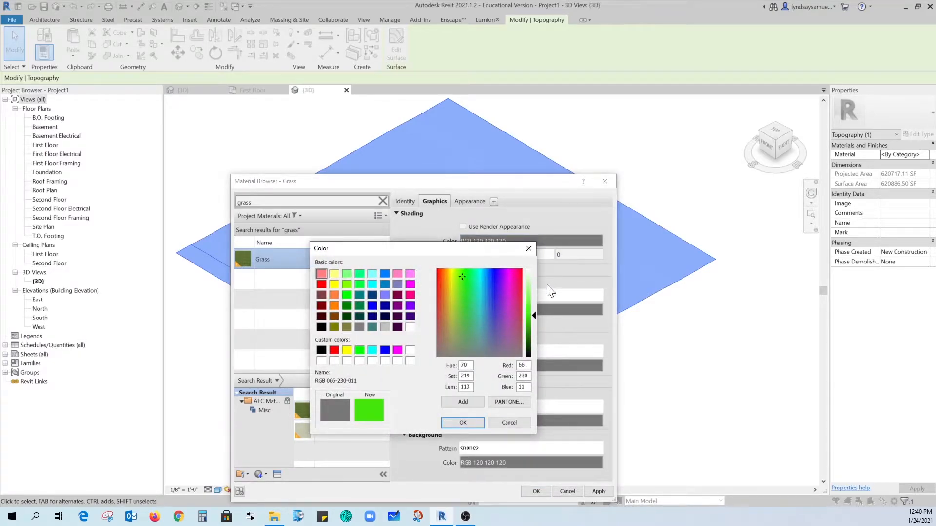
click(528, 285)
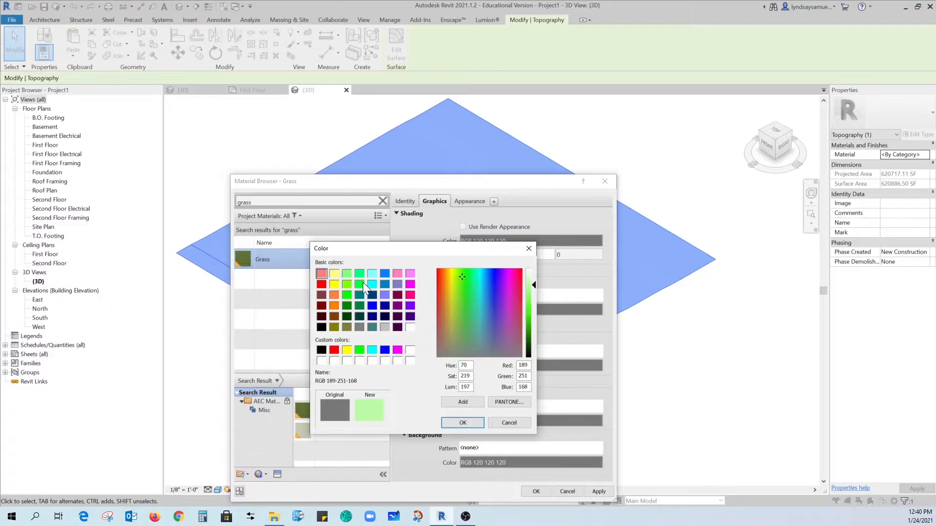
click(454, 278)
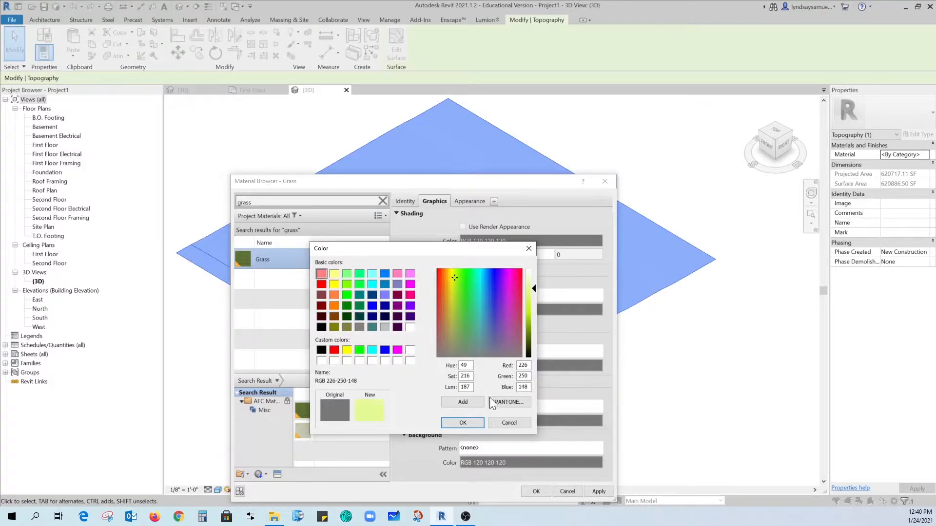
click(463, 422)
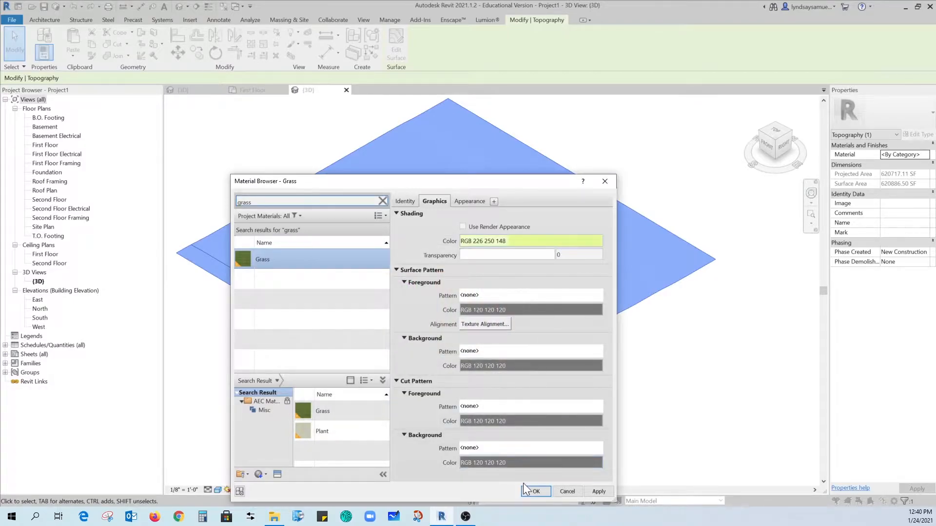
click(523, 489)
click(628, 427)
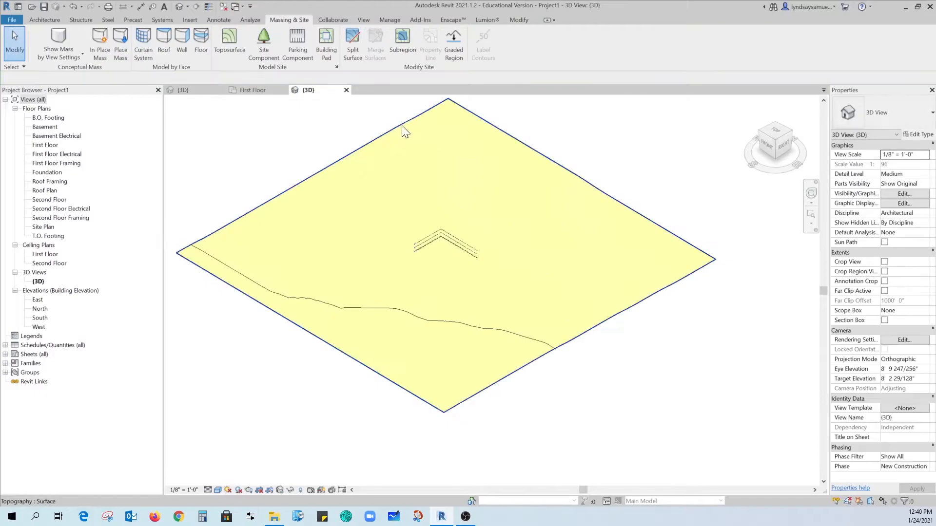
- Save the project in the renfrew folder as 1080
click(48, 8)
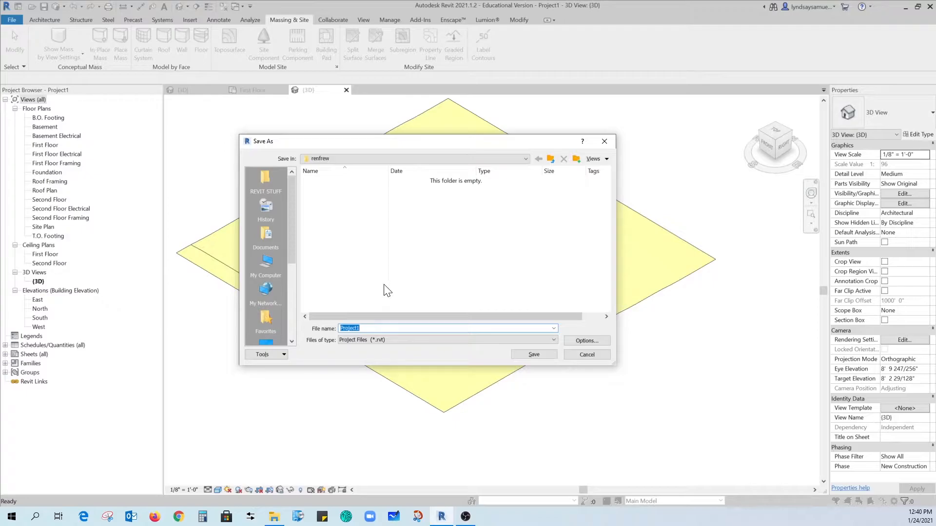
text(1080)
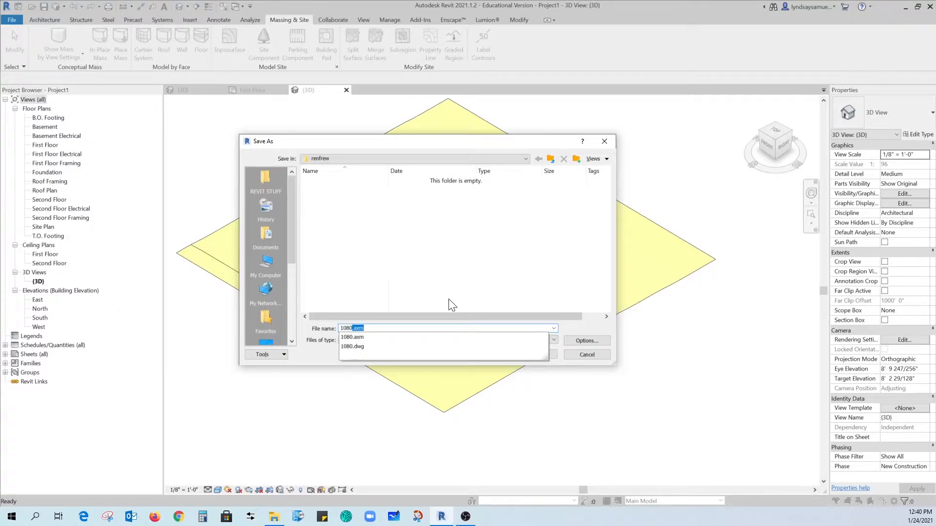
click(576, 267)
click(355, 328)
click(341, 328)
key(BackSpace)
key(BackSpace)
key(BackSpace)
key(BackSpace)
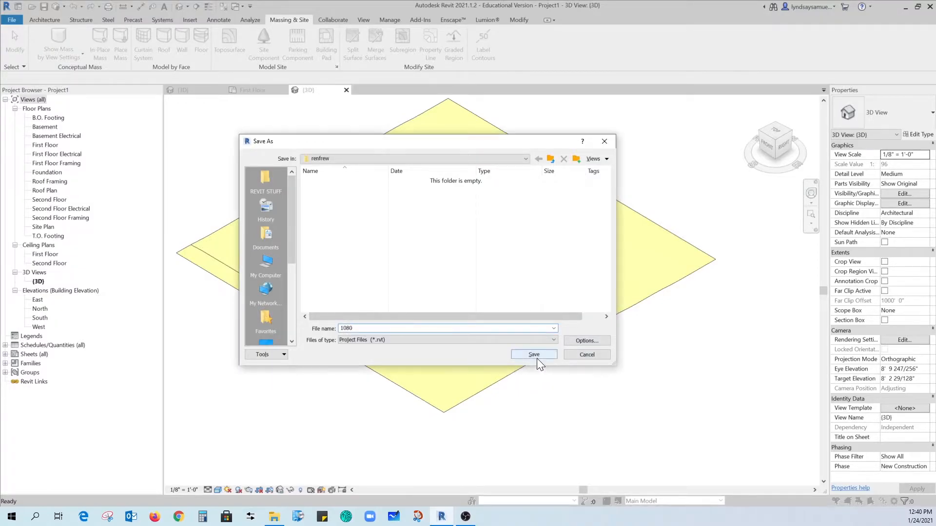
click(537, 354)
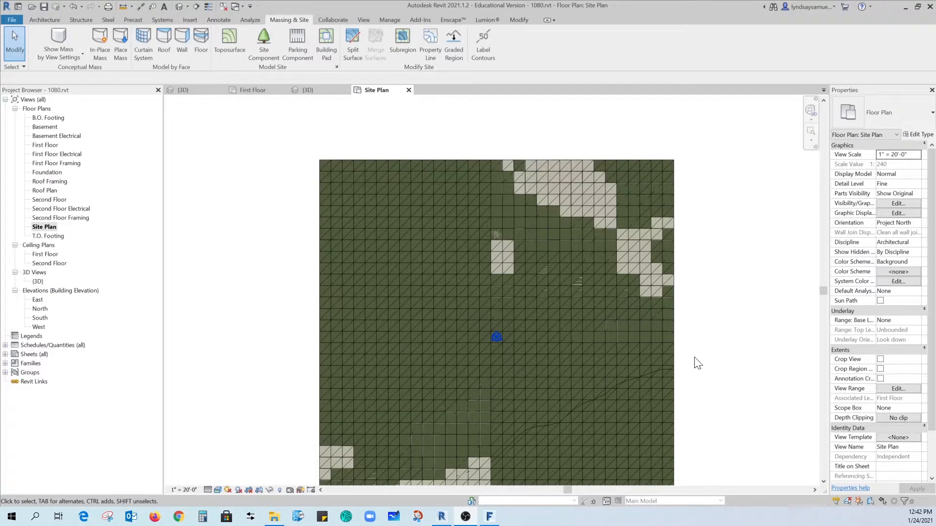
- Switch to FormIt and measure the satellite image's upper edge from corner to corner
scroll(693, 317, down, 2)
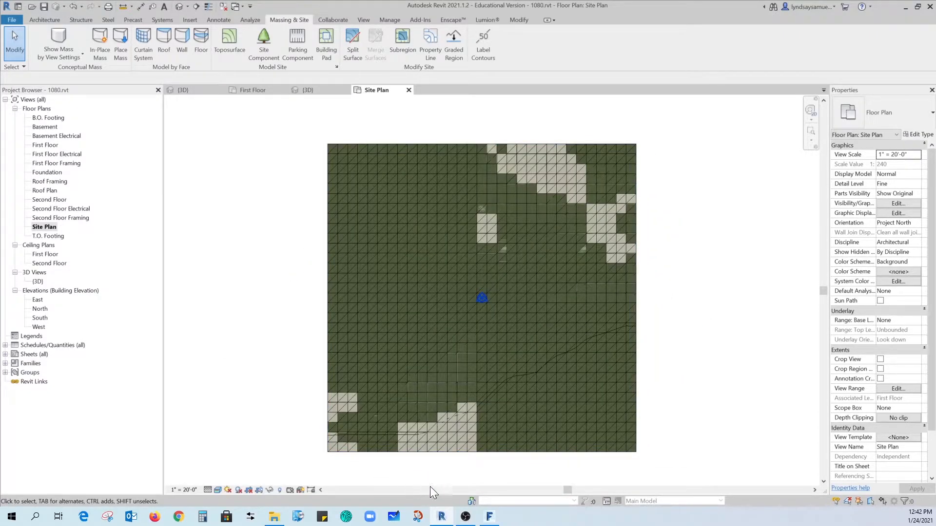
click(487, 519)
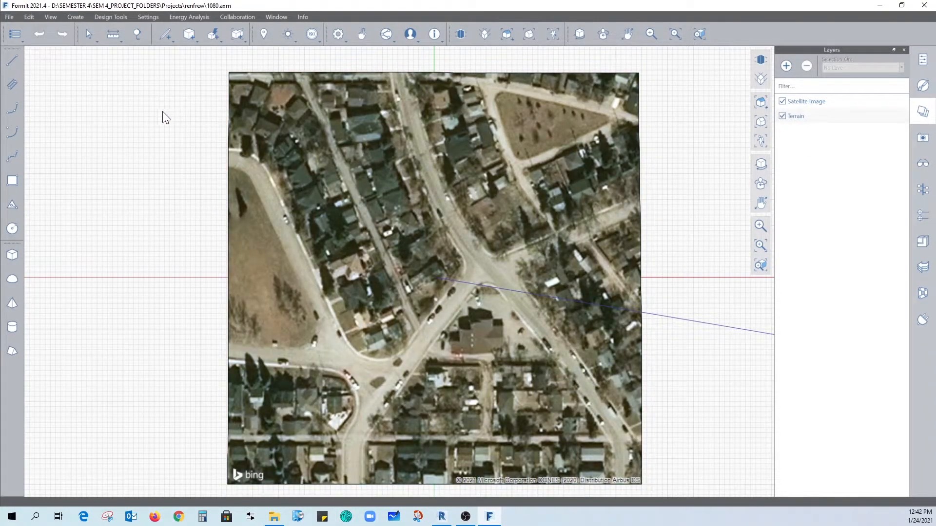
click(114, 37)
click(138, 65)
click(228, 71)
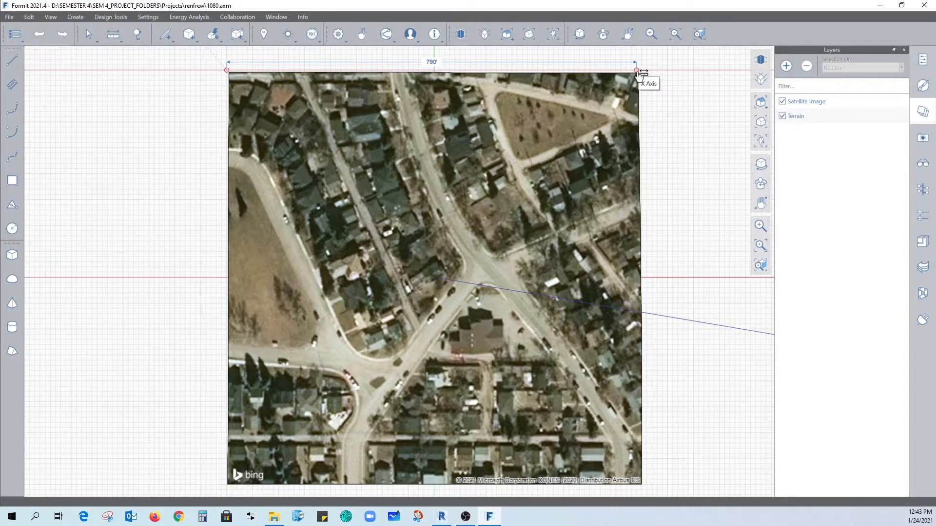
click(637, 72)
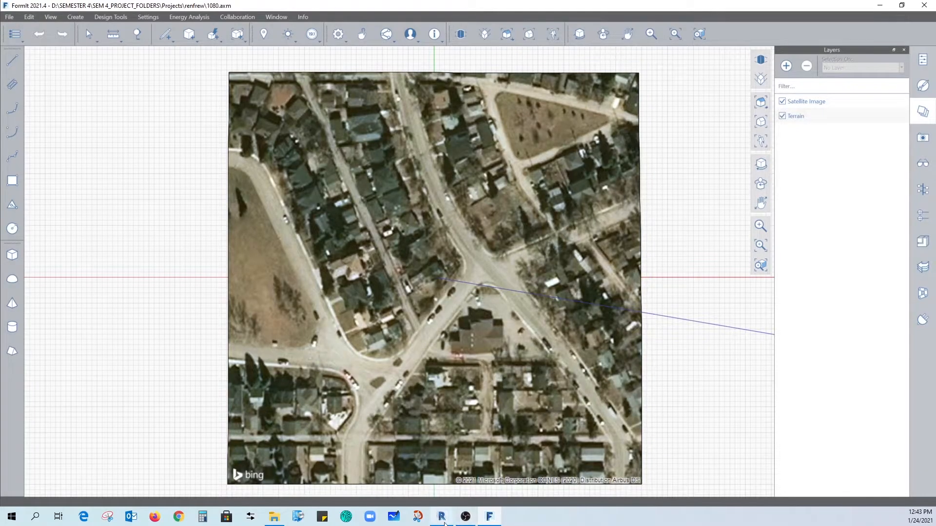
- Switch to Revit and measure the toposurface's upper edge in the site plan from corner to corner
click(441, 518)
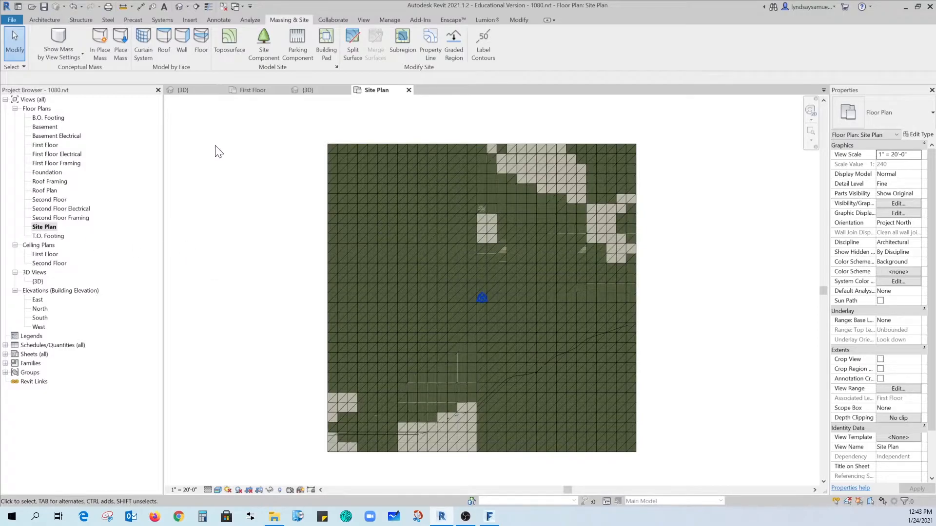
click(123, 5)
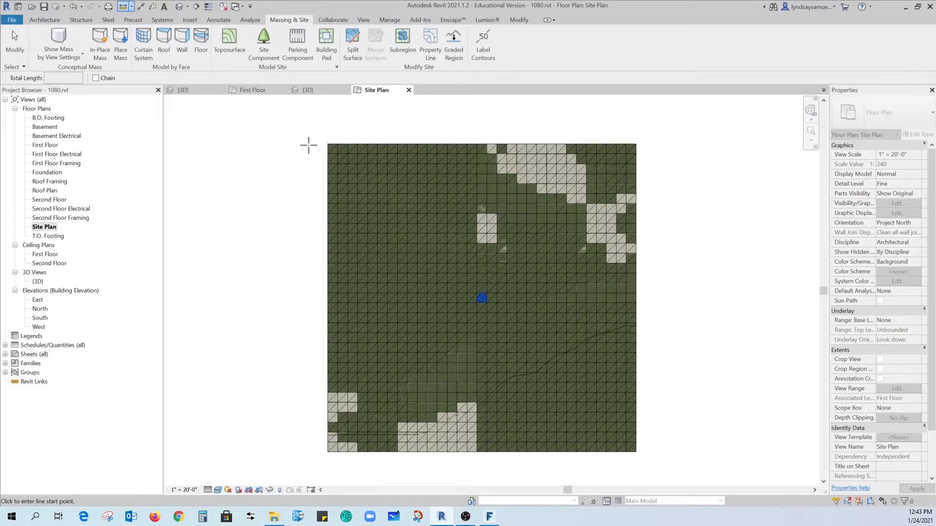
click(327, 143)
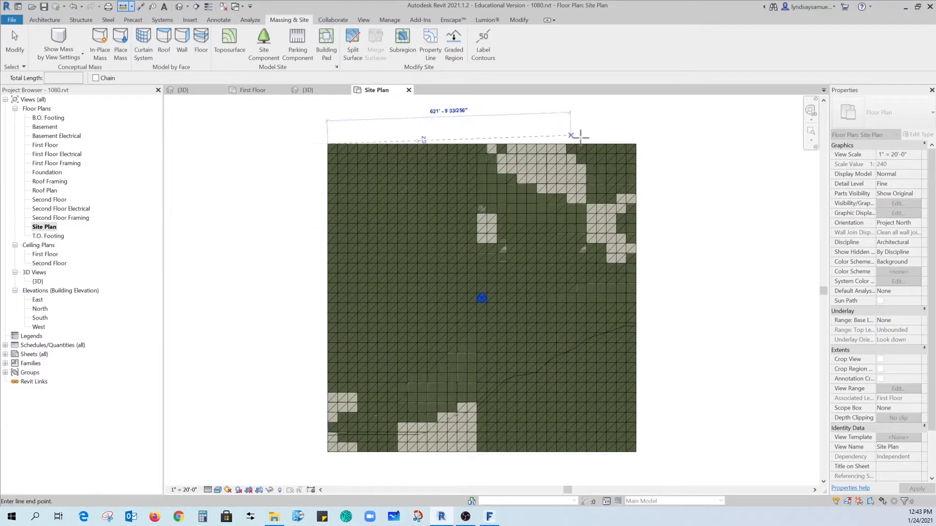
click(636, 144)
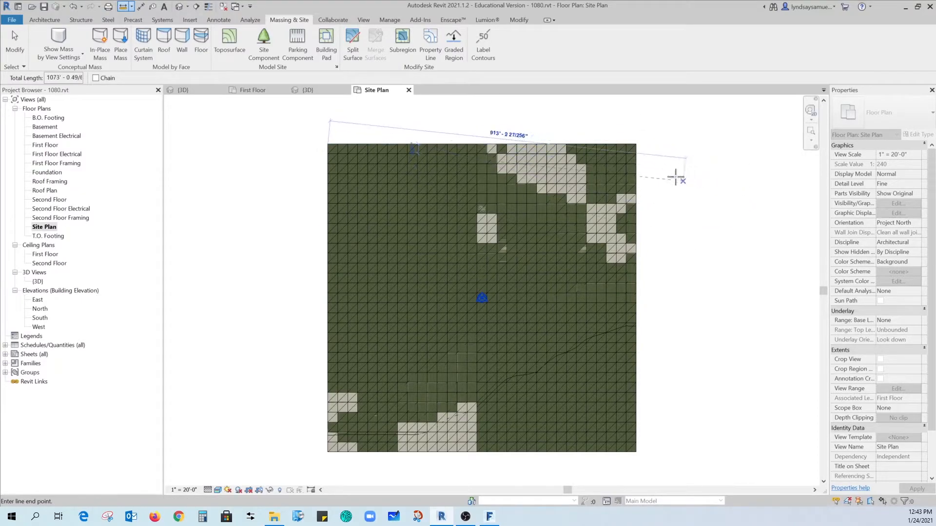
key(Escape)
key(Escape)
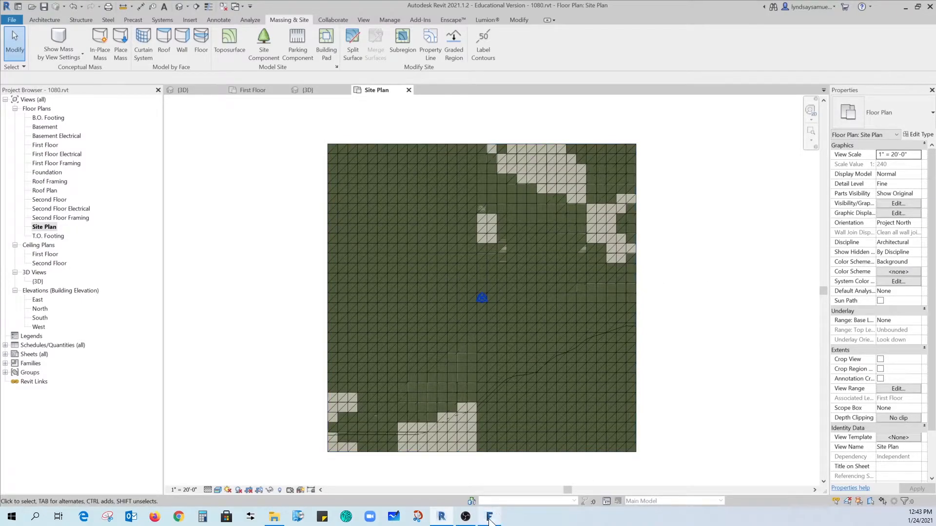
- Set the site plan's visual style to Shaded, and switch to FormIt to view the satellite image
mouse_move(490, 519)
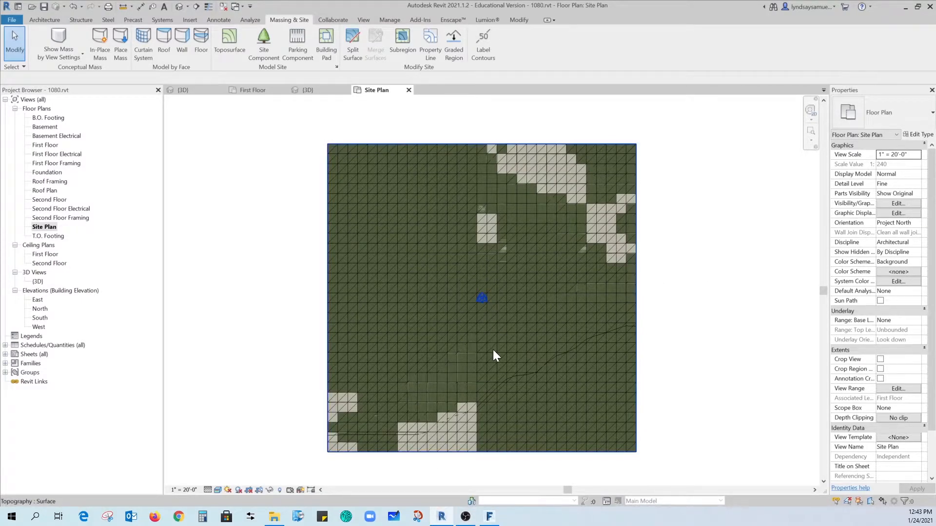
click(219, 489)
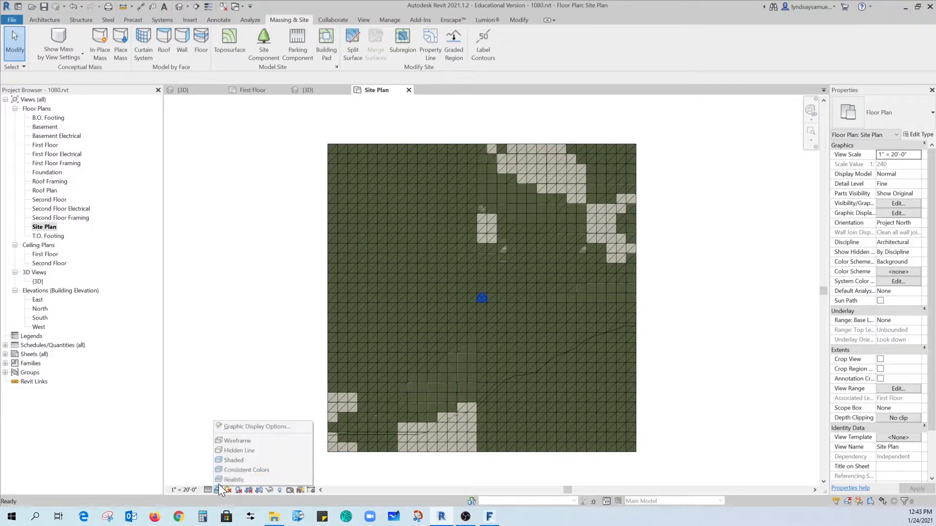
click(228, 460)
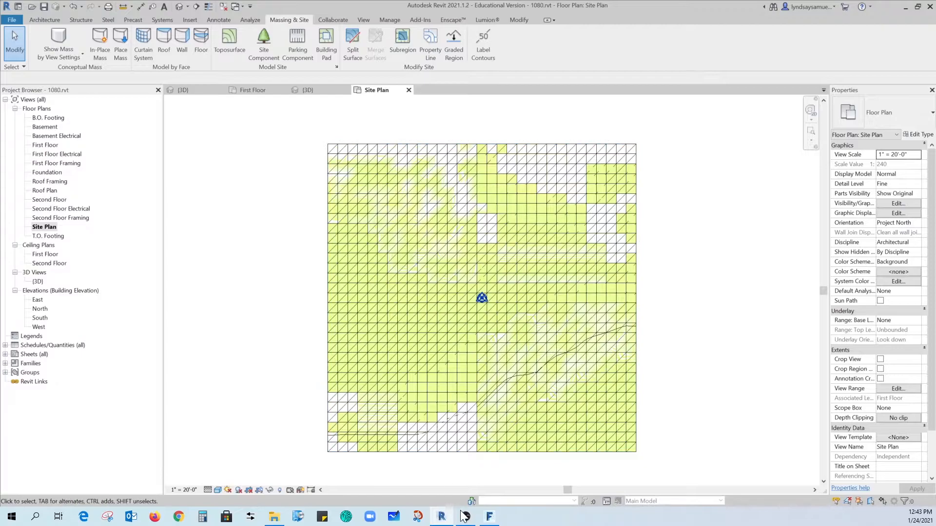
click(490, 516)
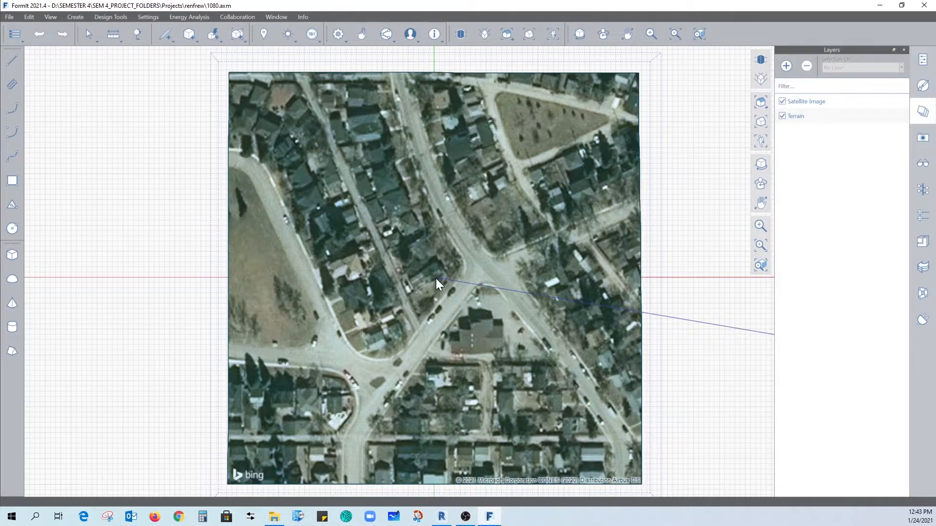
- Switch to Revit, simplify the Project2 toposurface with an accuracy of 0' 3" and finish the surface edit
click(440, 517)
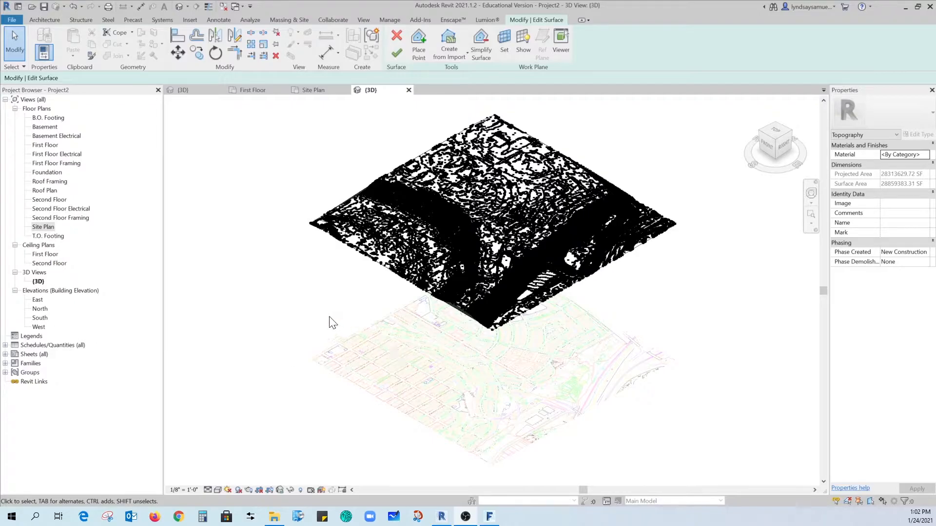
scroll(440, 238, up, 2)
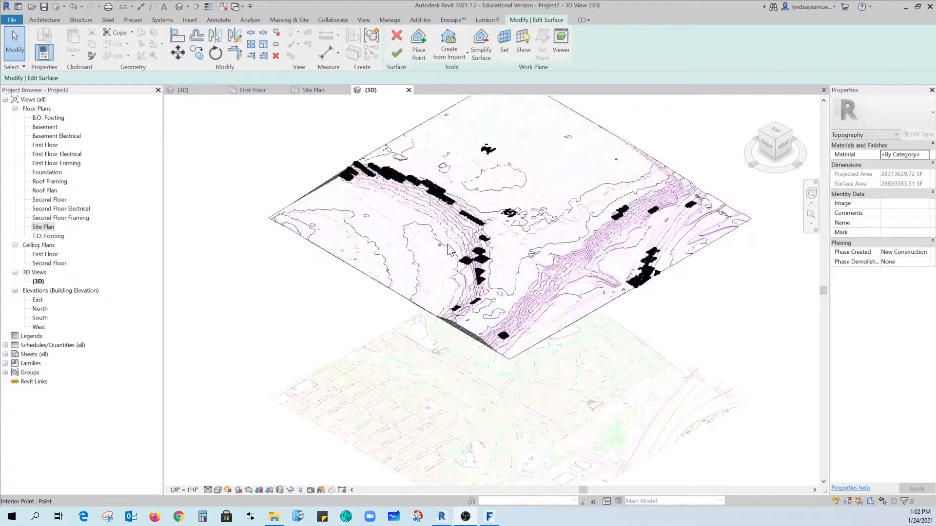
scroll(470, 229, up, 2)
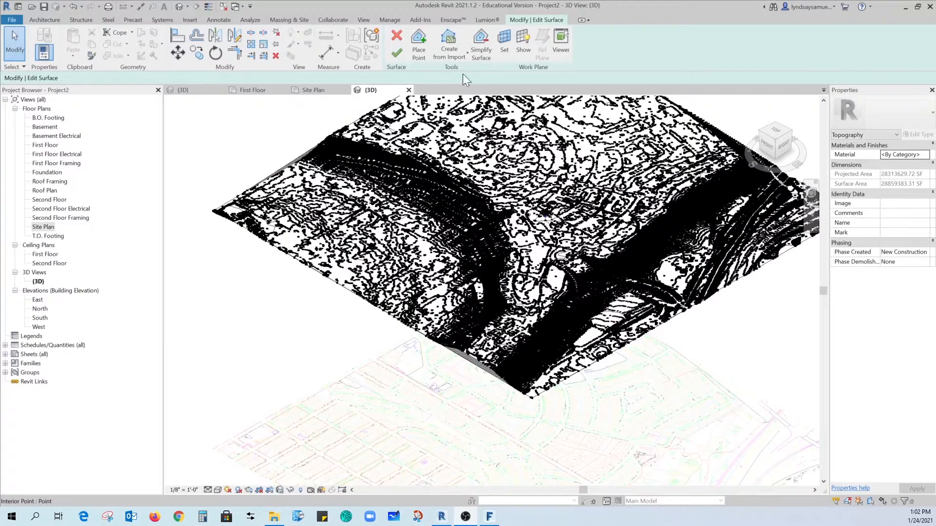
click(481, 49)
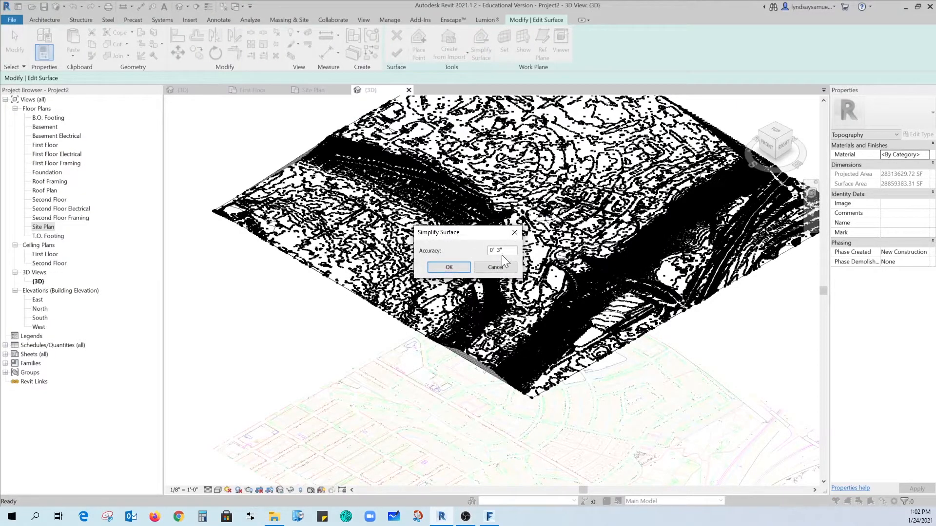
click(450, 270)
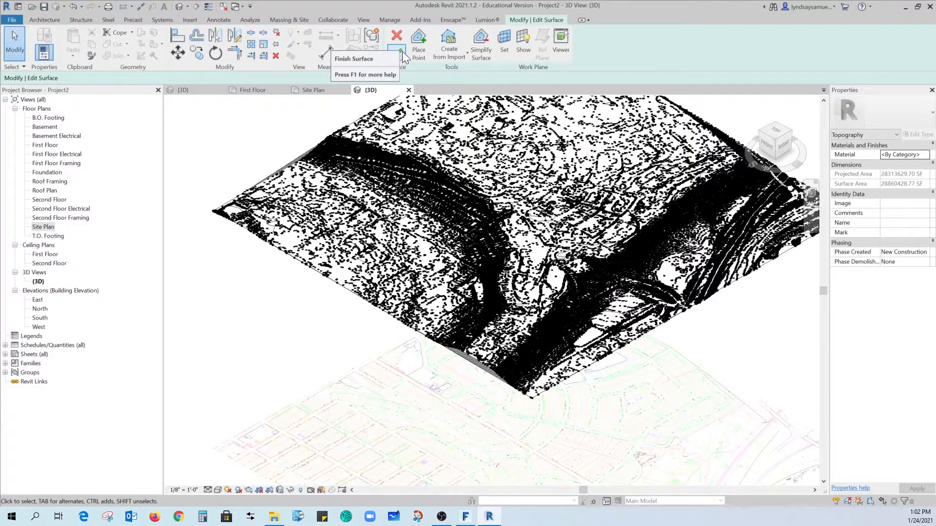
click(400, 51)
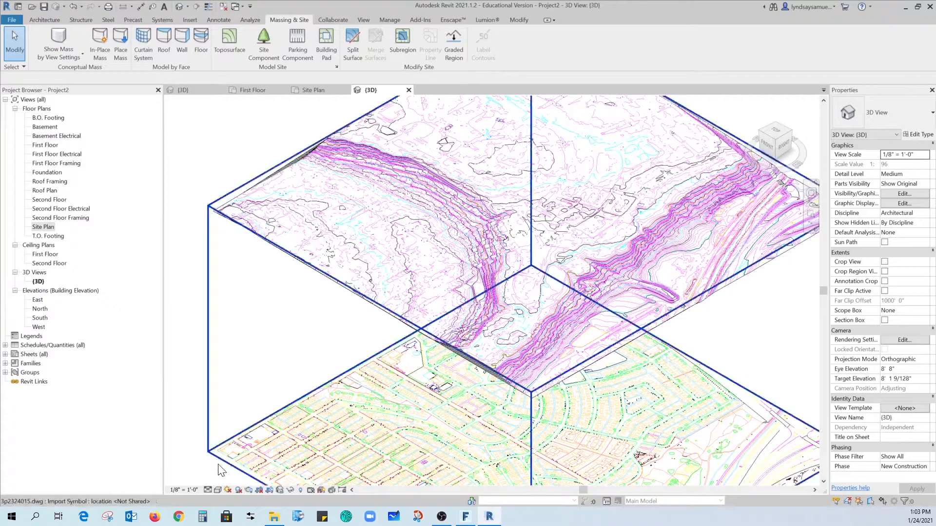
- Set the 3D view's visual style to Shaded and orbit around the terrain
click(218, 489)
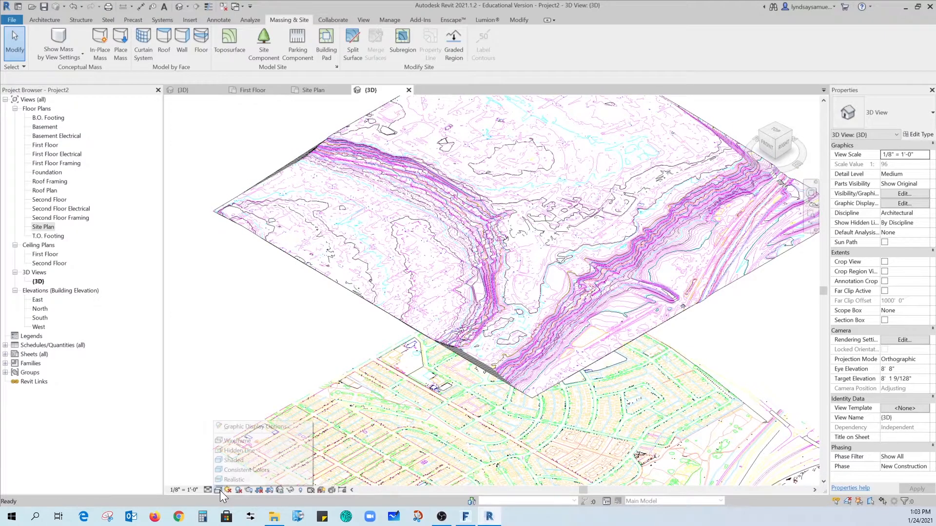
click(229, 460)
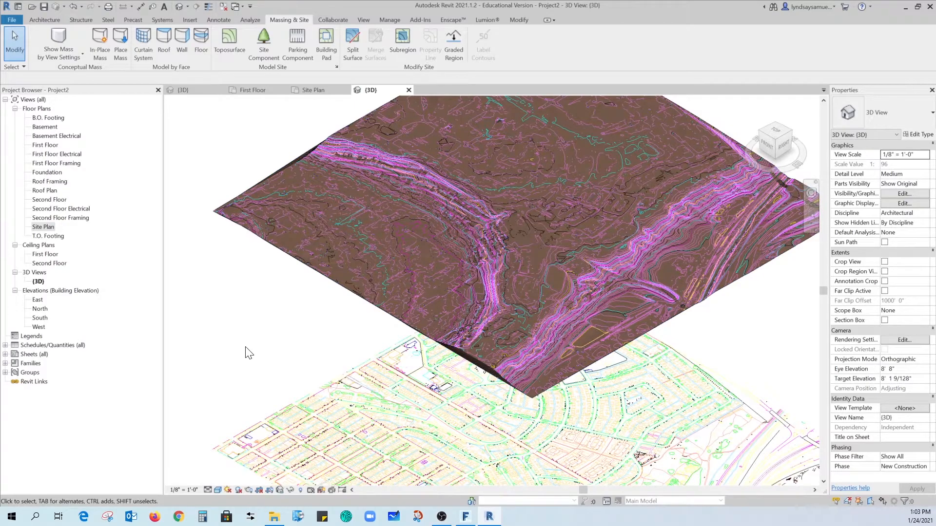
shift+middle_drag(415, 342, 502, 379)
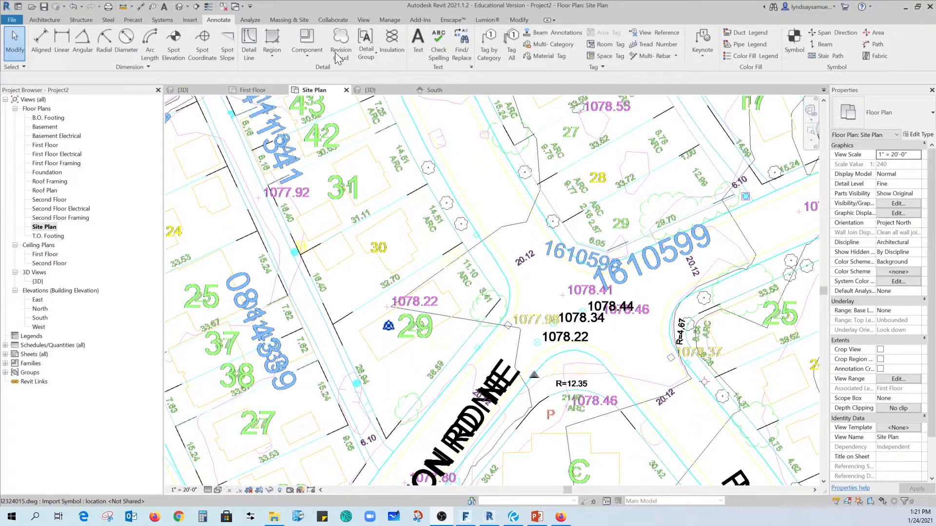
- Trace lot 29's property lines in the site plan with detail lines in the Thin Lines style, picked from the imported survey drawing
click(250, 49)
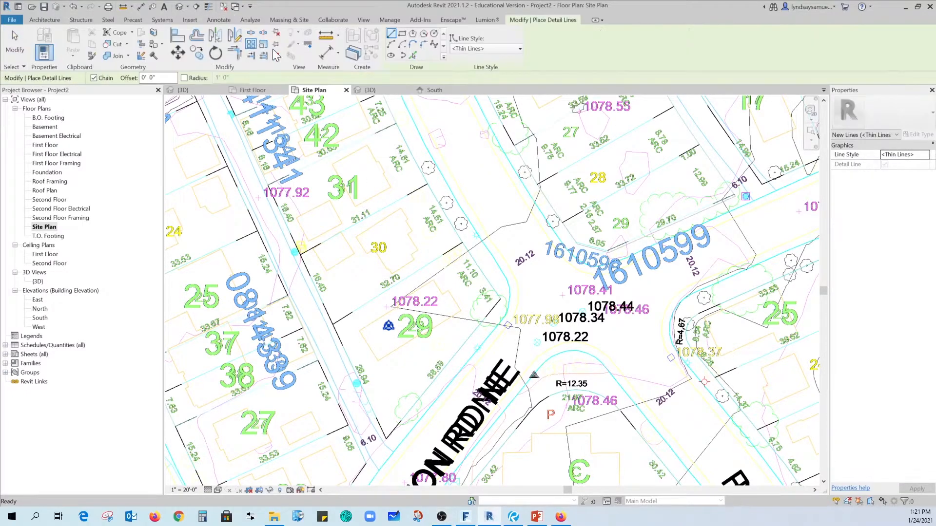
click(413, 55)
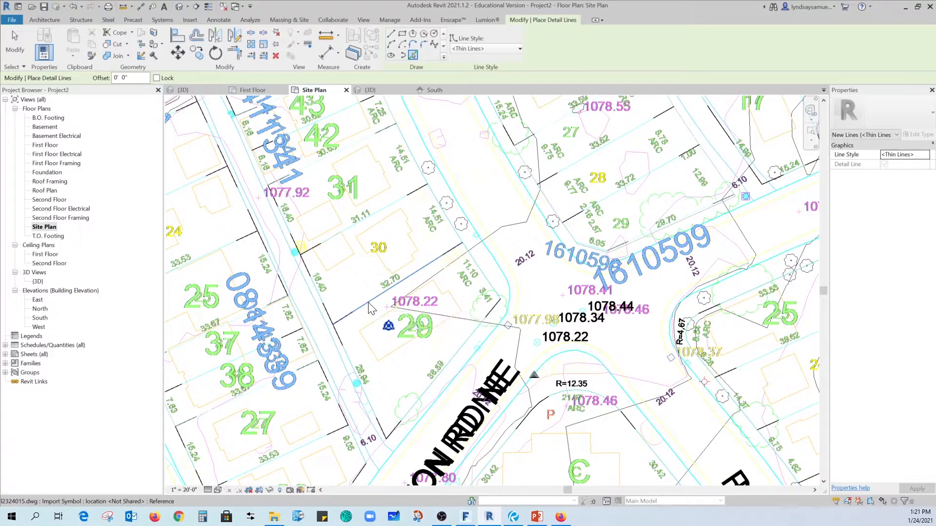
click(349, 353)
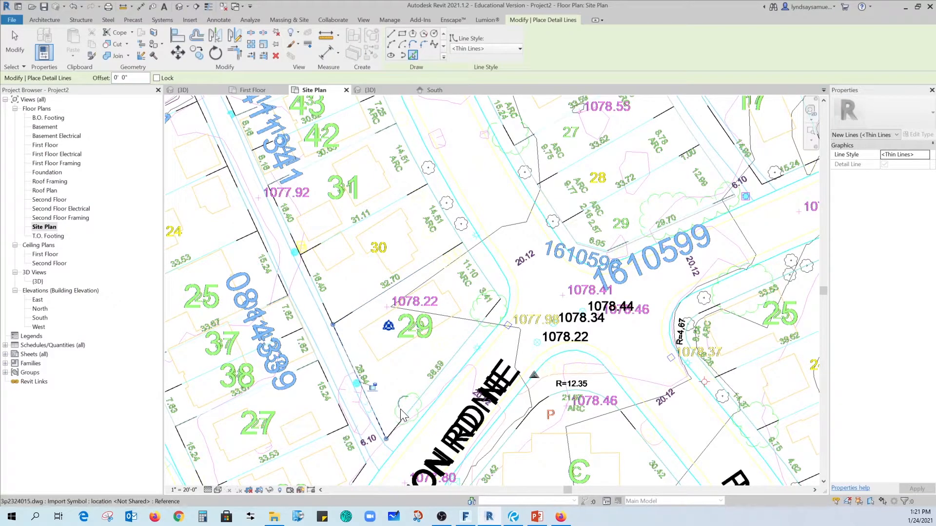
click(426, 393)
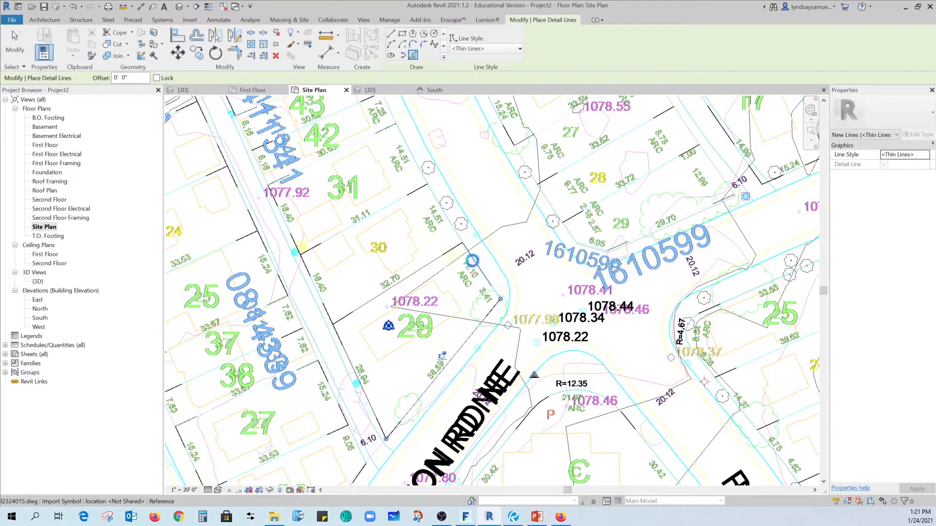
scroll(503, 296, up, 3)
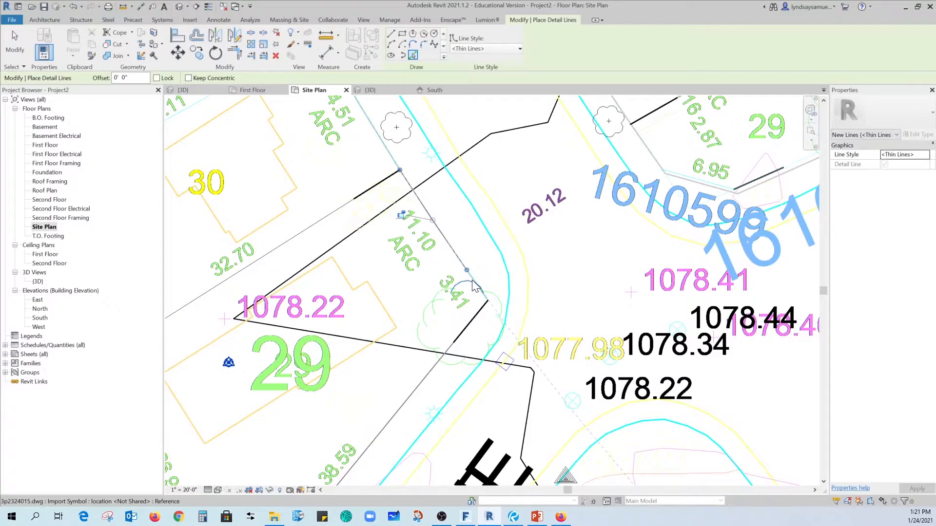
scroll(473, 287, up, 1)
scroll(473, 287, up, 2)
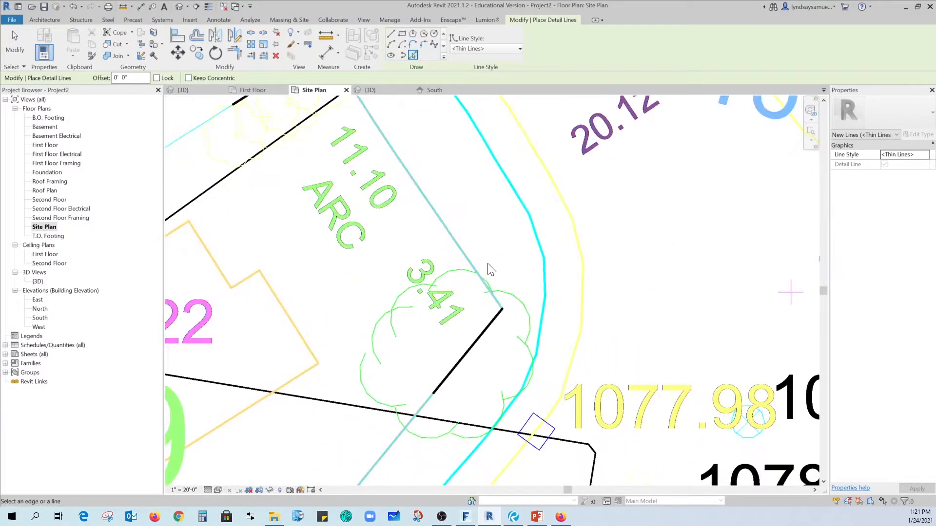
click(472, 264)
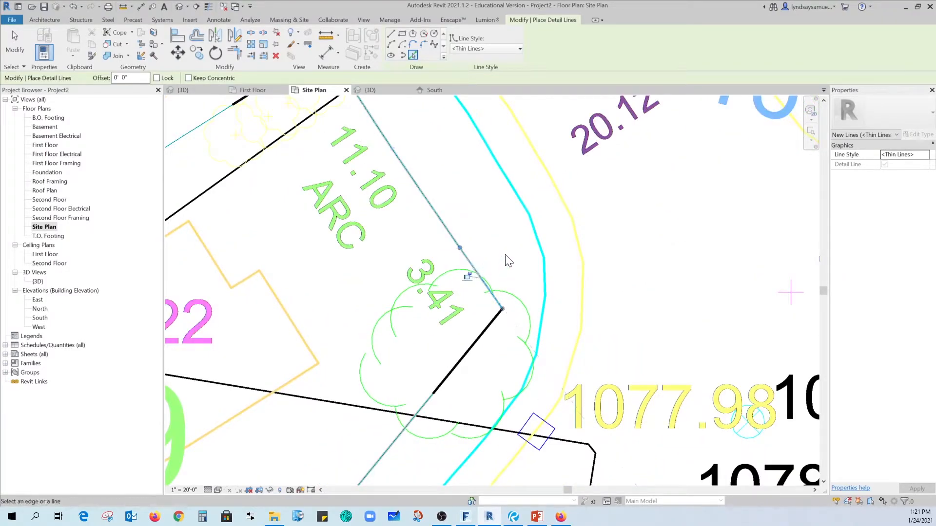
- Trace the cyan line around lot 29 with picked detail lines, along the street, across the corner and up the lane
scroll(511, 237, down, 4)
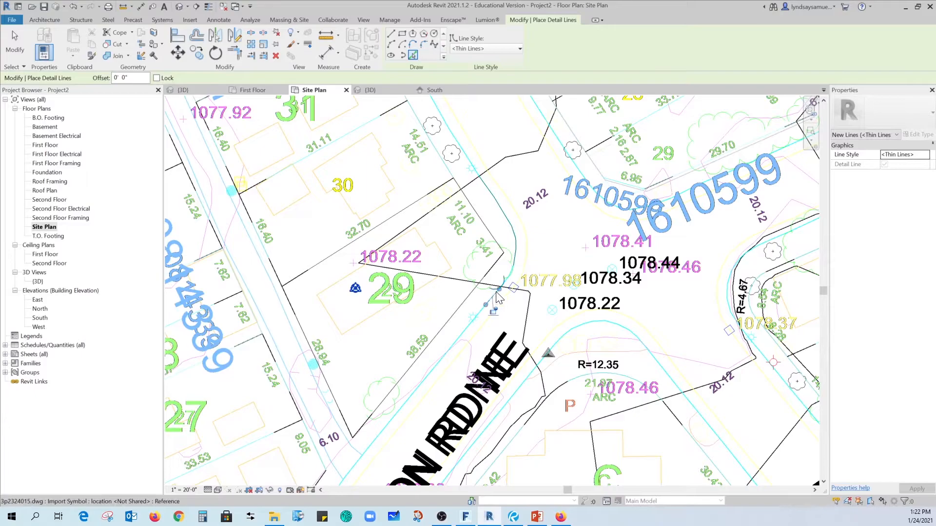
scroll(493, 304, up, 3)
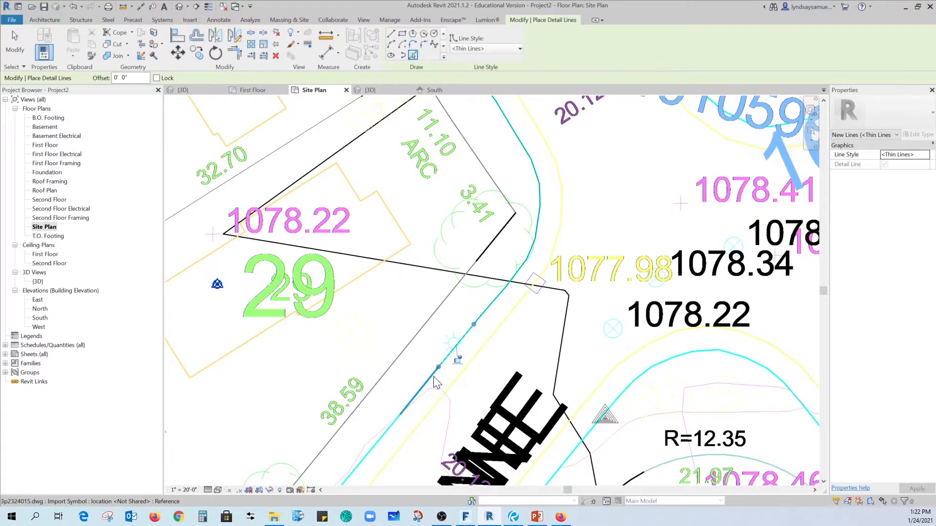
scroll(518, 330, down, 2)
scroll(490, 363, down, 1)
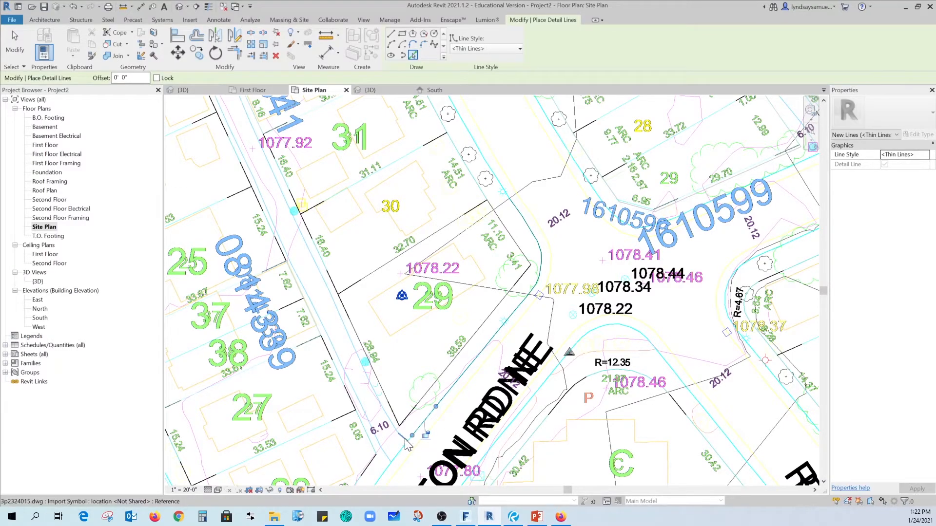
scroll(397, 451, up, 3)
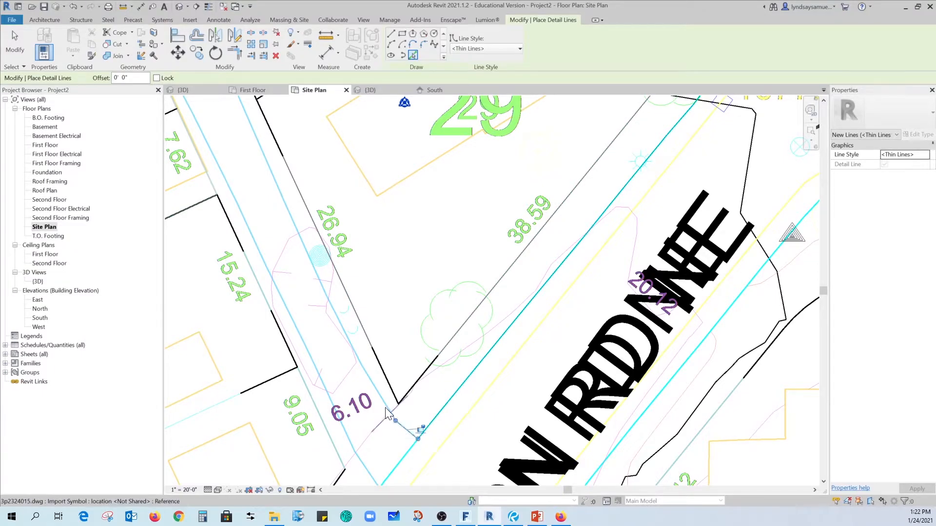
click(326, 295)
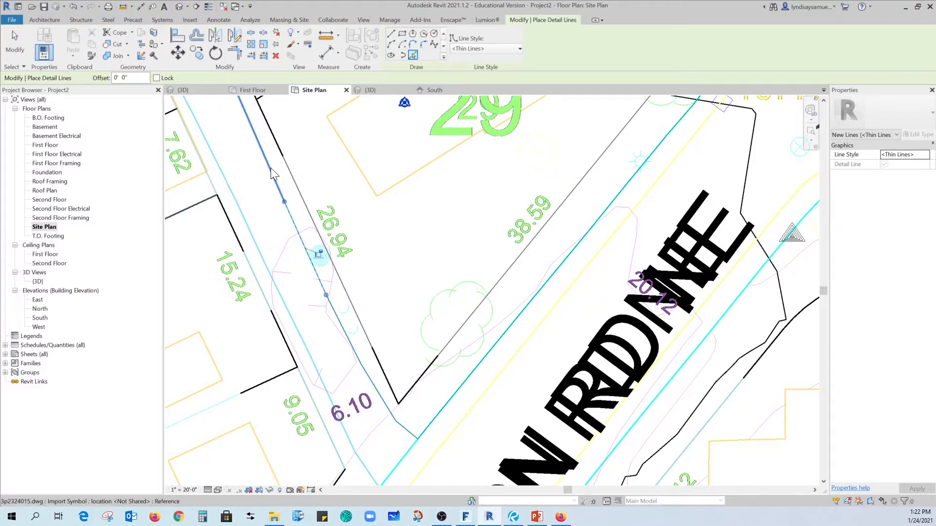
scroll(354, 242, down, 2)
scroll(354, 242, down, 1)
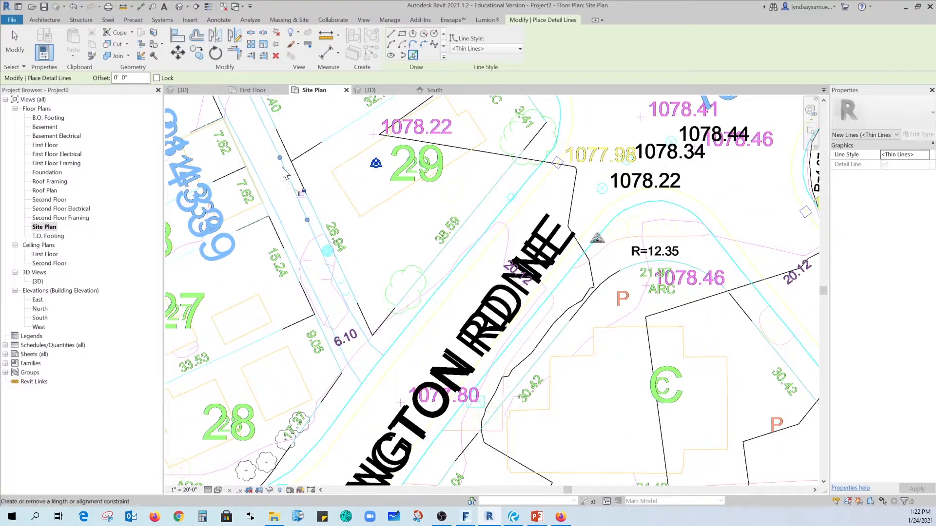
click(251, 99)
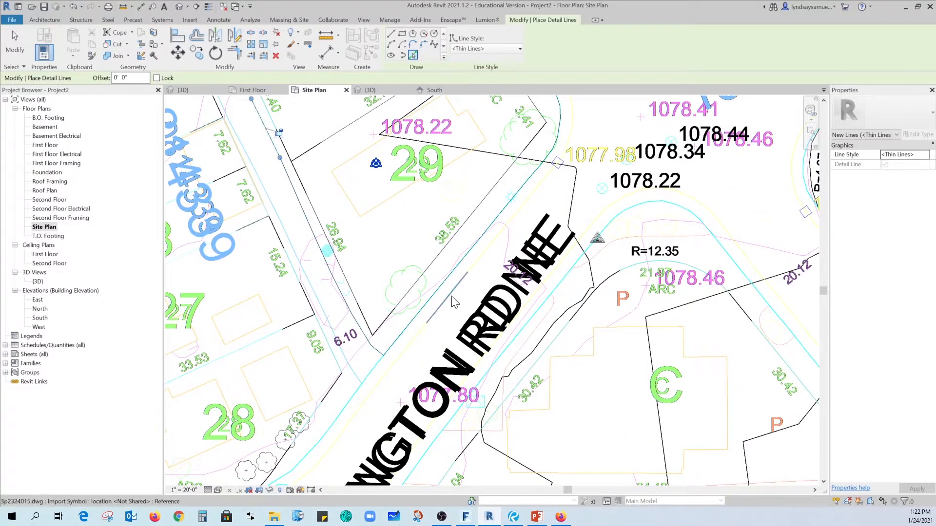
- Trace the yellow curb line along the street beside lot 29 and the short cyan segments across the lane mouth with picked detail lines
click(490, 244)
click(532, 209)
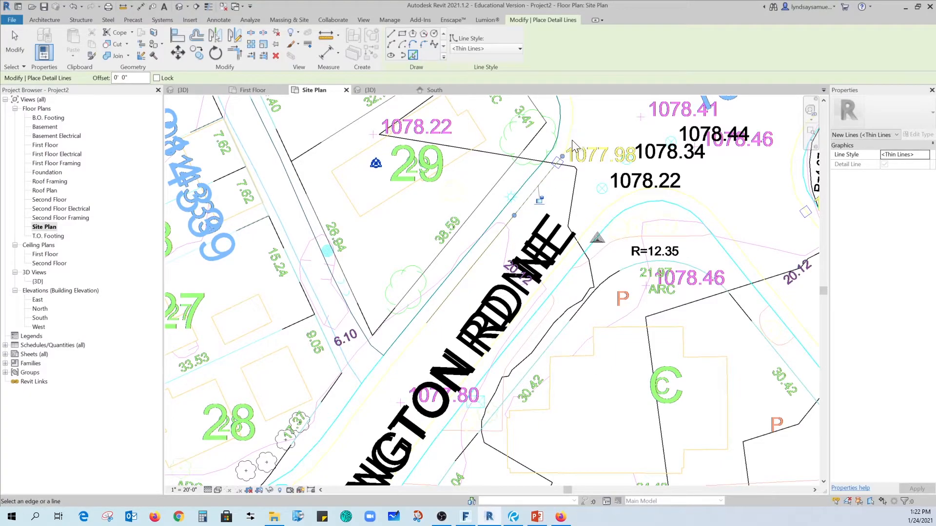
click(374, 408)
click(342, 432)
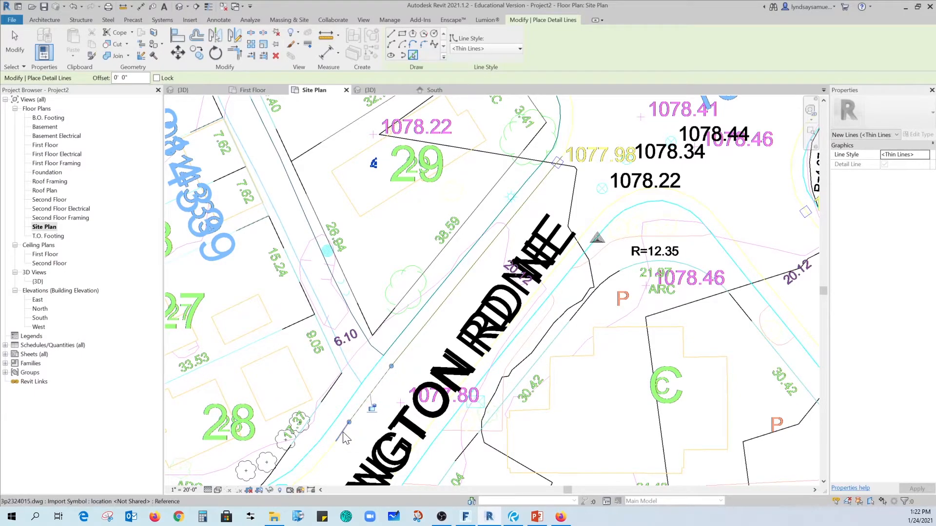
click(349, 406)
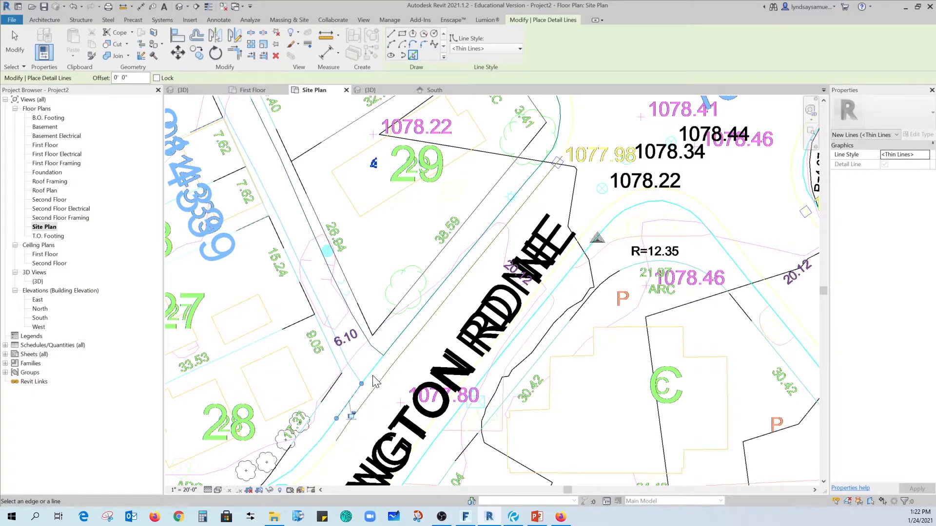
click(357, 377)
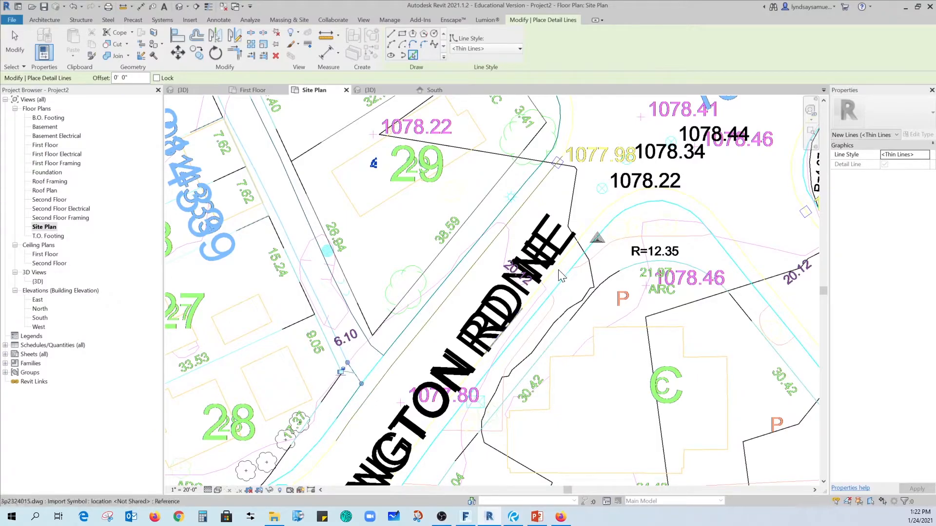
- Trace the yellow curb line around lot 29's street corner by picking each segment of the bend as a detail line
middle_drag(556, 224, 512, 394)
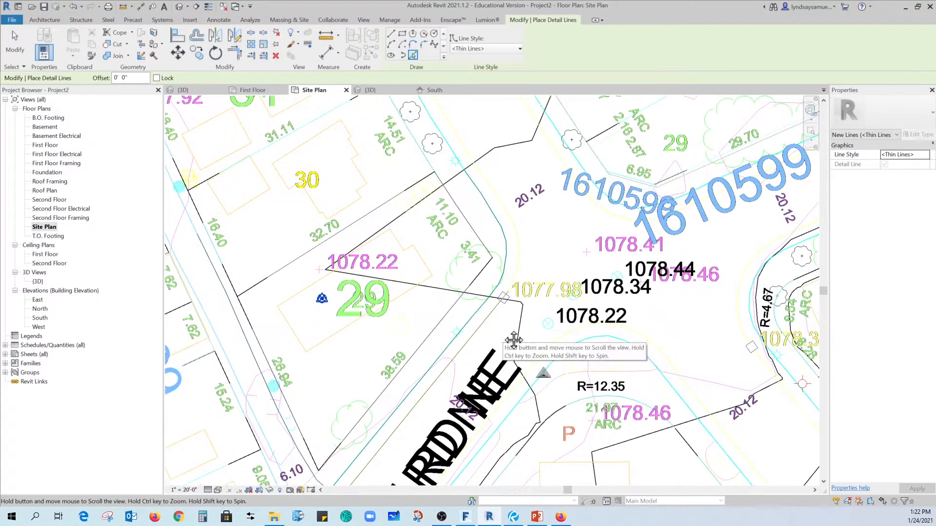
click(468, 153)
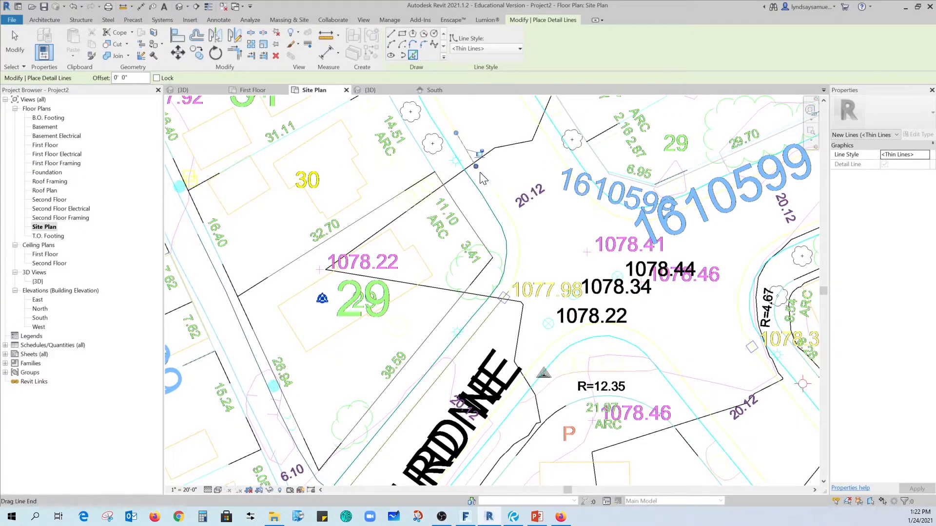
scroll(482, 173, up, 3)
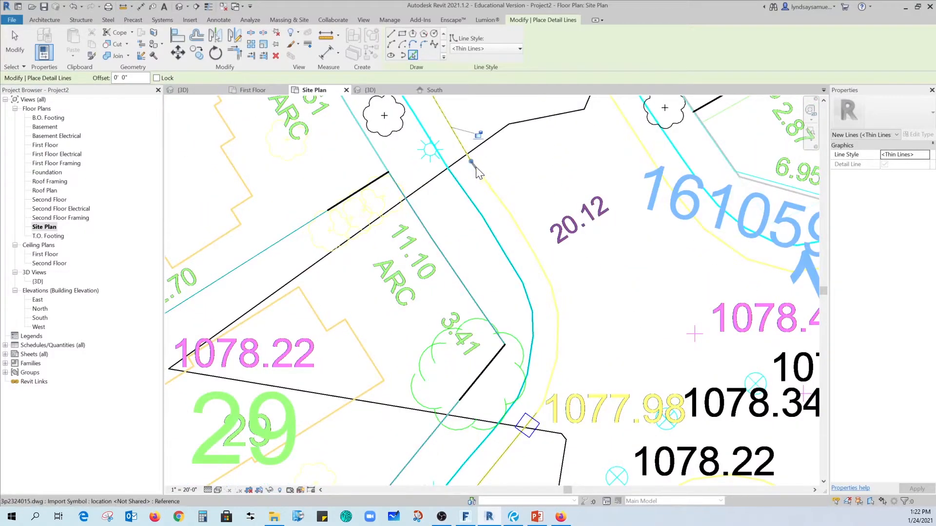
click(478, 171)
click(523, 235)
click(544, 269)
click(556, 300)
click(557, 332)
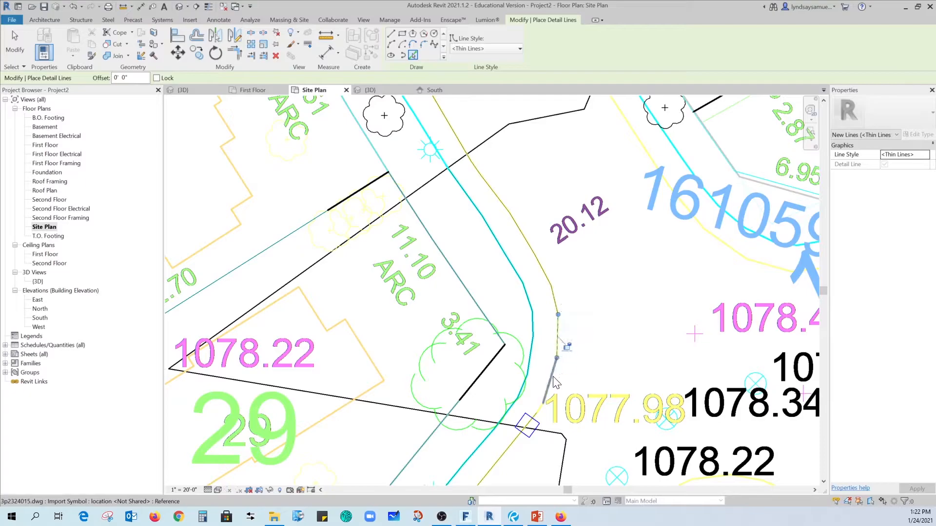
click(555, 383)
click(555, 410)
scroll(541, 222, down, 3)
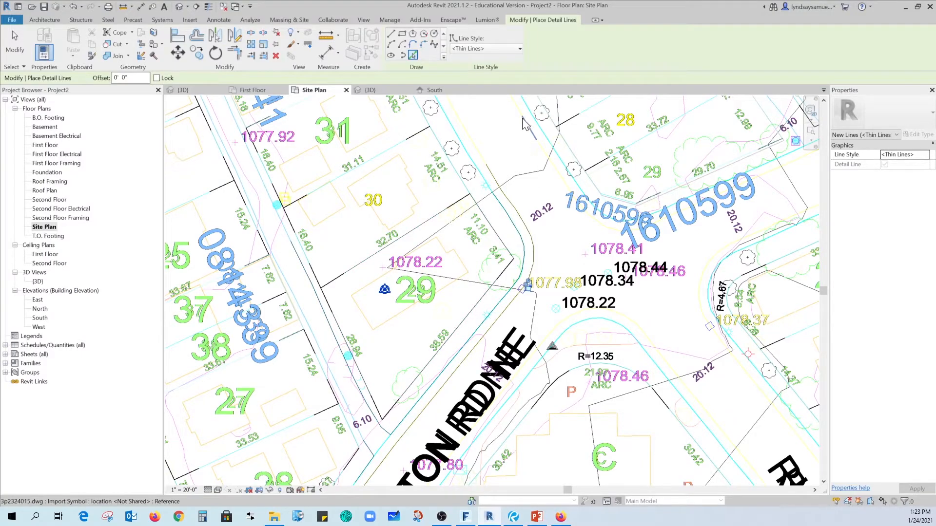
- Pick the curb line segments on both sides of the side street beyond the corner as detail lines, next to lots 30 and 29
click(536, 140)
click(556, 168)
click(557, 184)
click(476, 145)
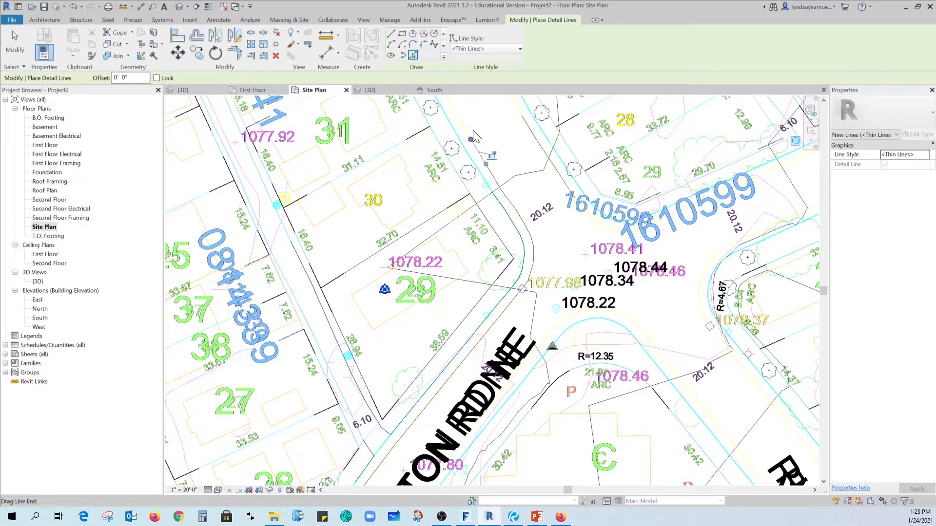
click(518, 107)
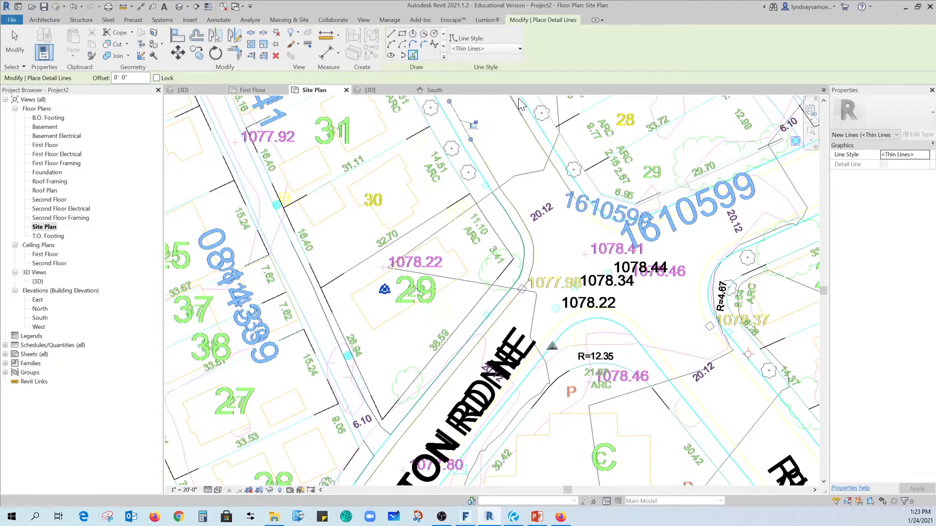
- Pick curb segments at the intersection's other corners, near the R=12.35 and R=4.67 arcs, and finish placing detail lines
click(594, 219)
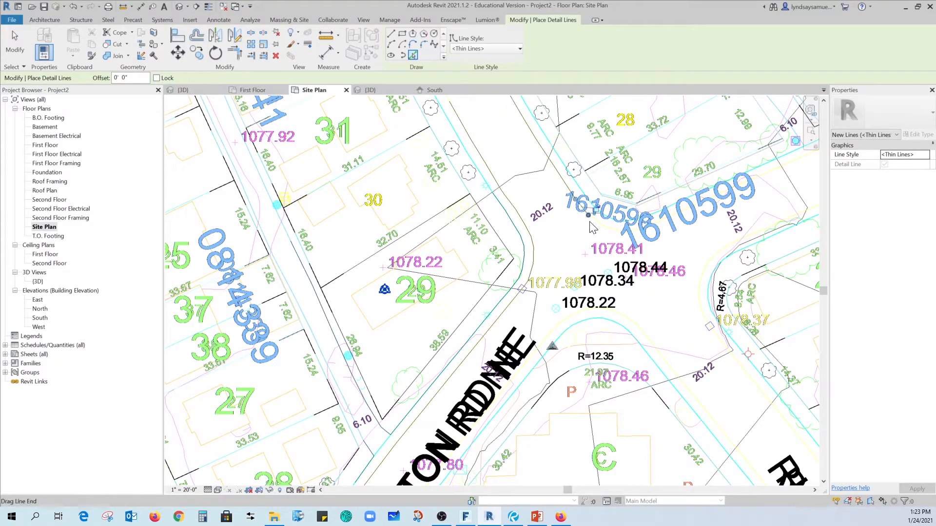
click(593, 316)
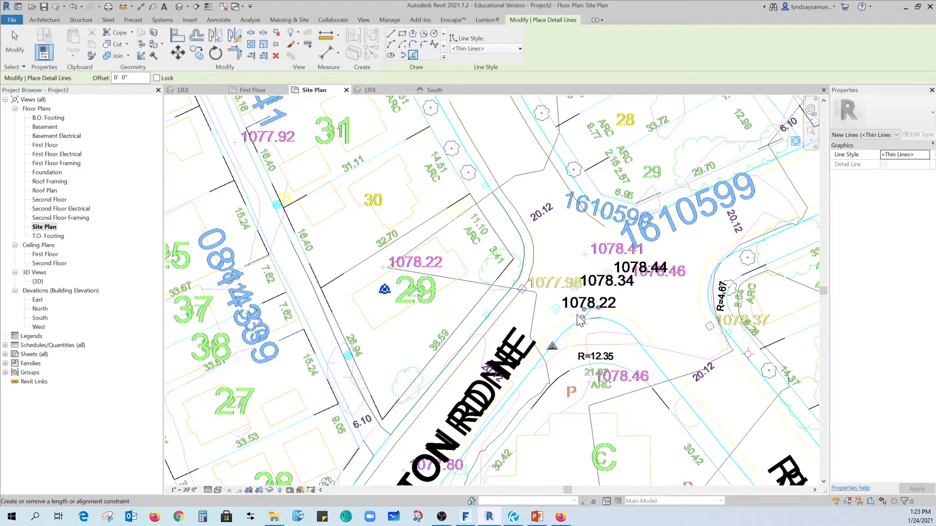
click(551, 337)
click(566, 335)
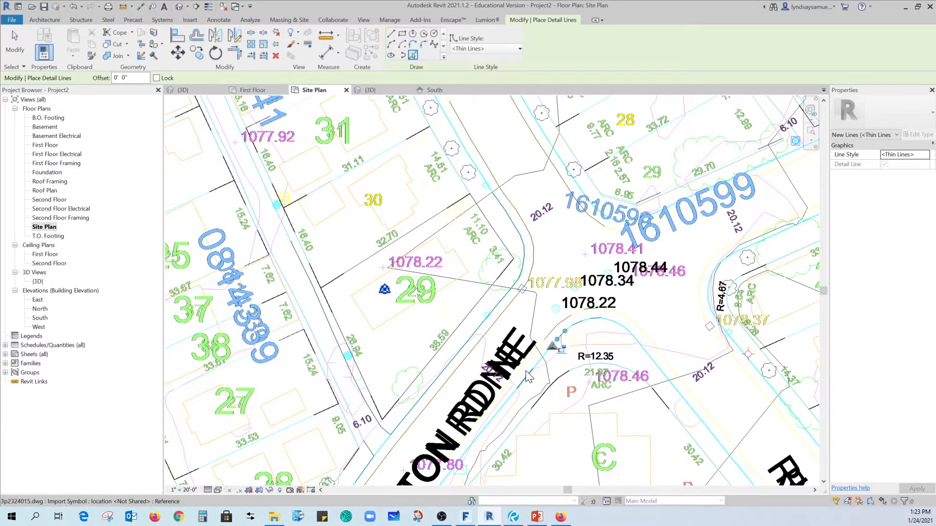
click(524, 382)
click(662, 367)
click(701, 290)
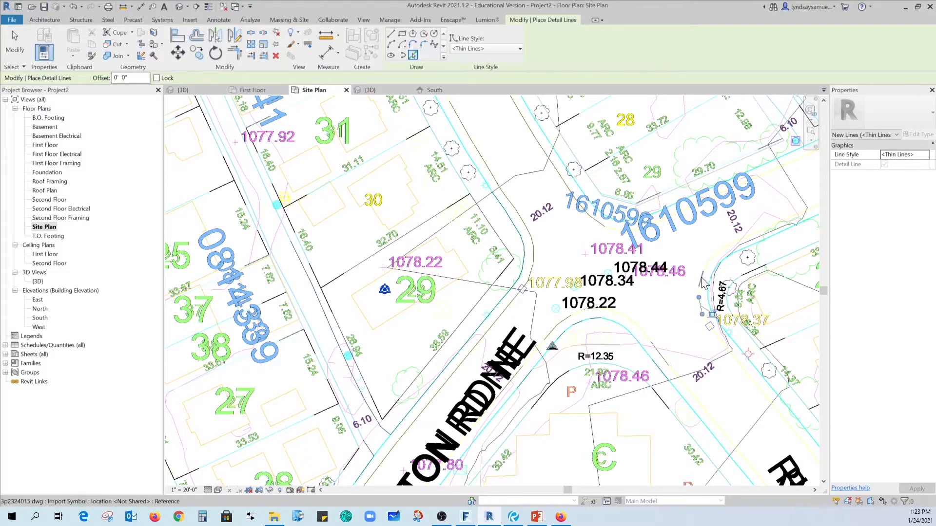
click(681, 207)
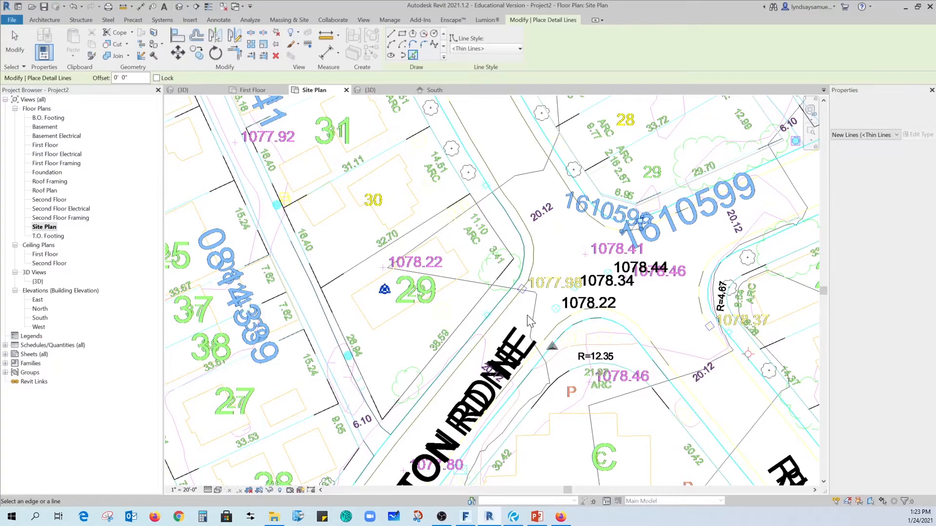
scroll(515, 302, down, 3)
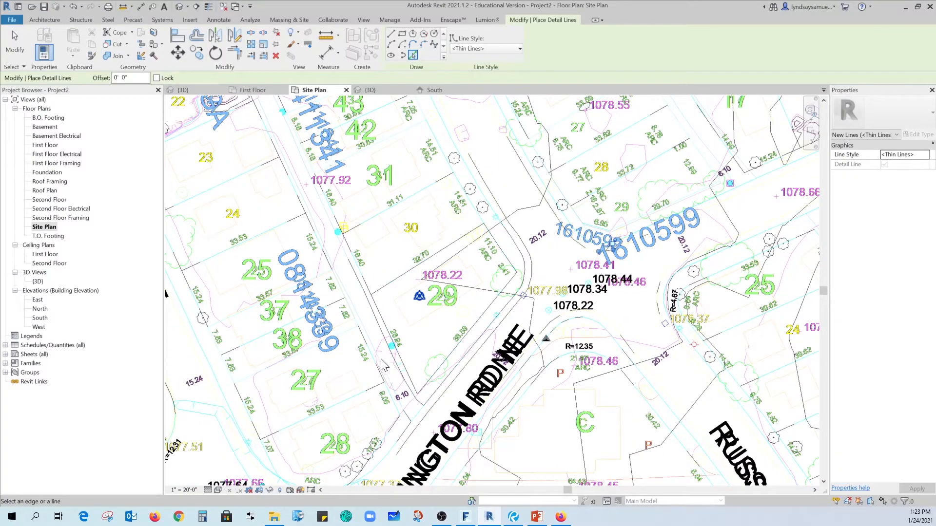
scroll(394, 358, up, 3)
middle_drag(486, 267, 472, 286)
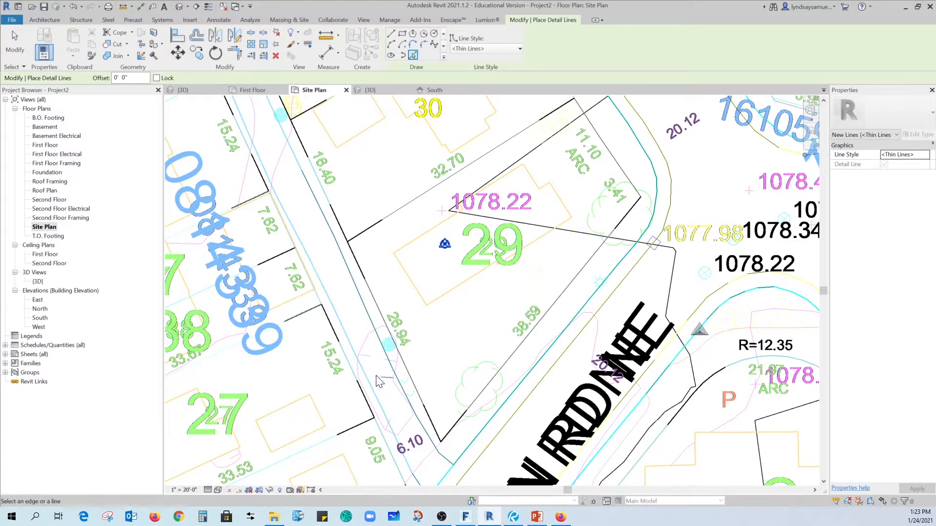
scroll(394, 253, down, 1)
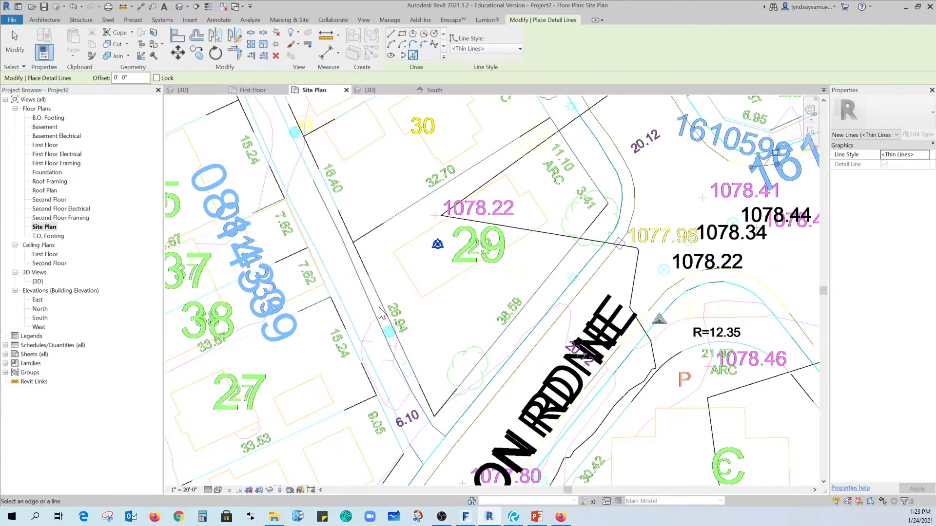
key(Escape)
key(Escape)
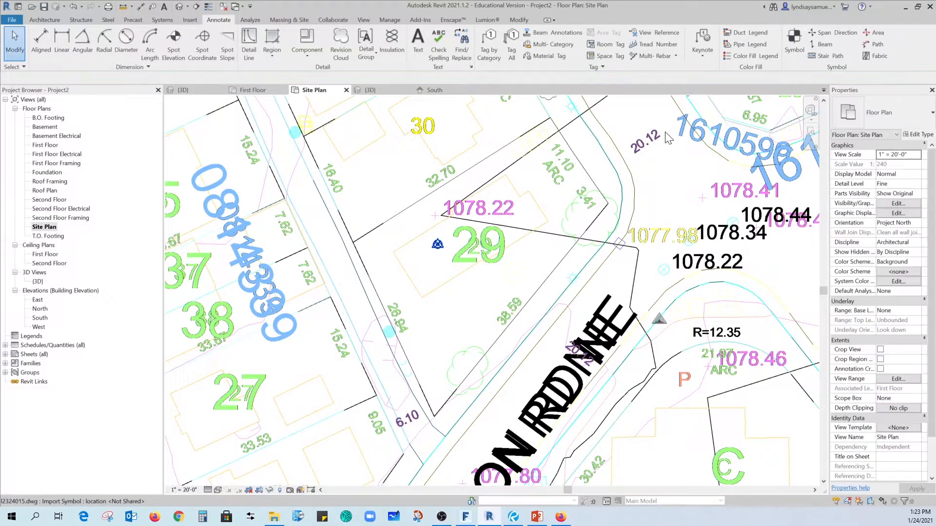
- Hide the imported drawings 3p2324015.dwg and l2324015.dwg in the site plan's visibility overrides
click(899, 203)
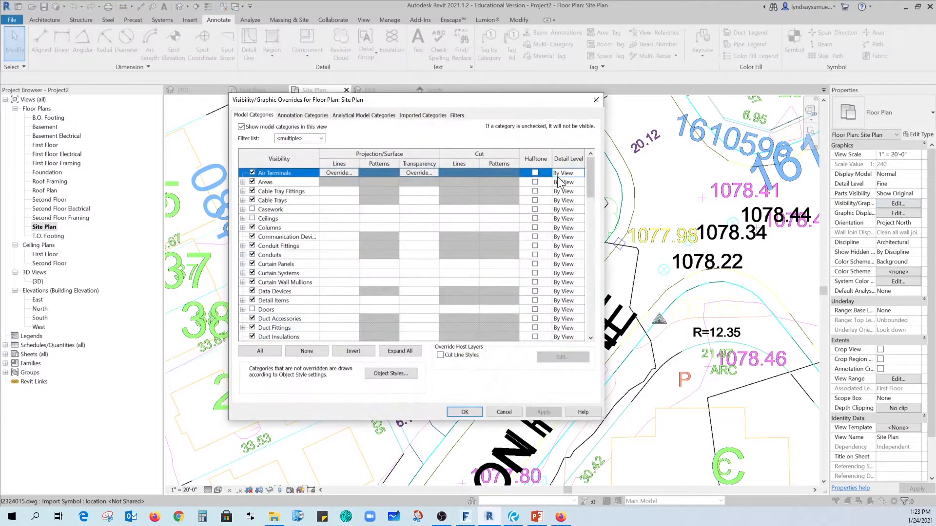
click(417, 116)
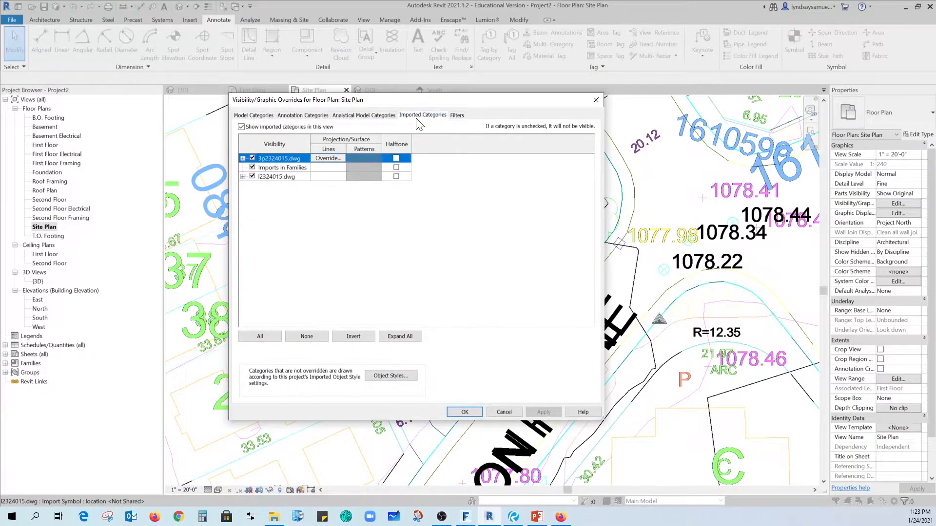
click(251, 158)
click(252, 177)
click(464, 411)
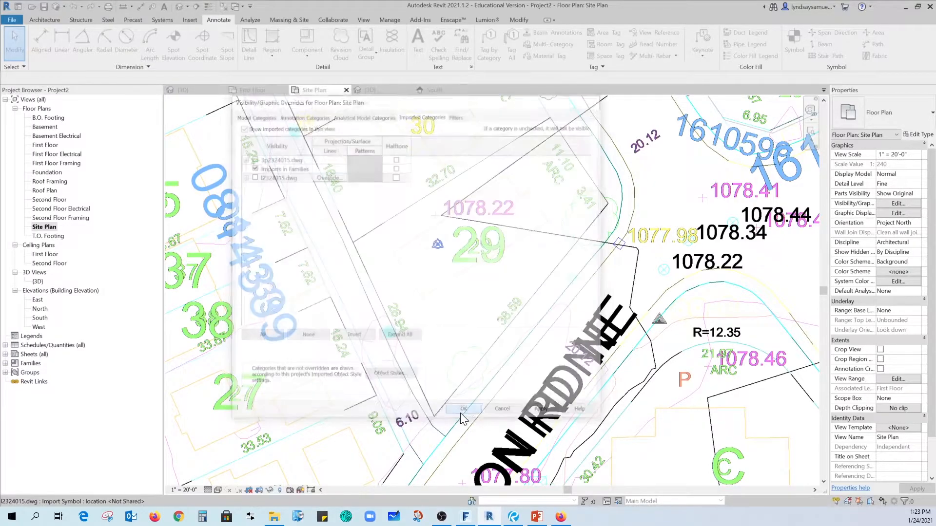
scroll(326, 311, down, 2)
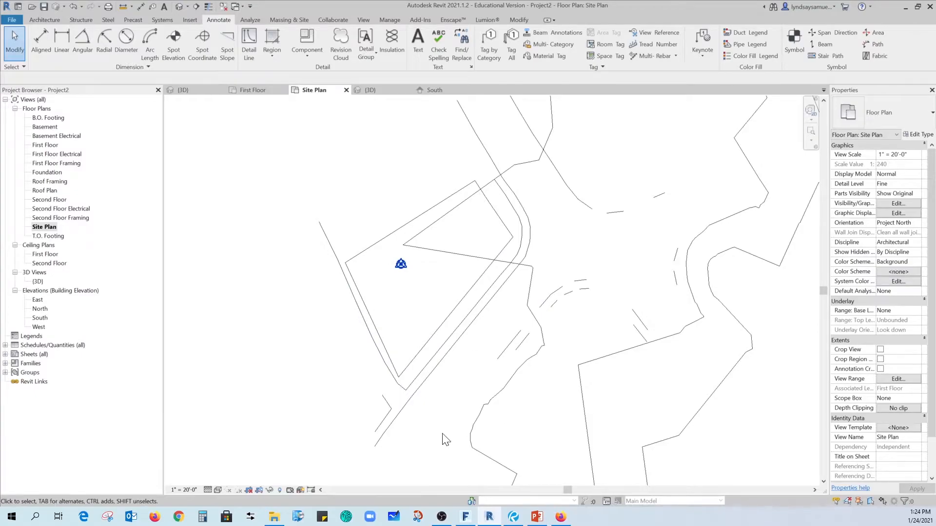
- Set the site plan's visual style to Shaded and inspect the traced lot line beside the corner bend
click(217, 490)
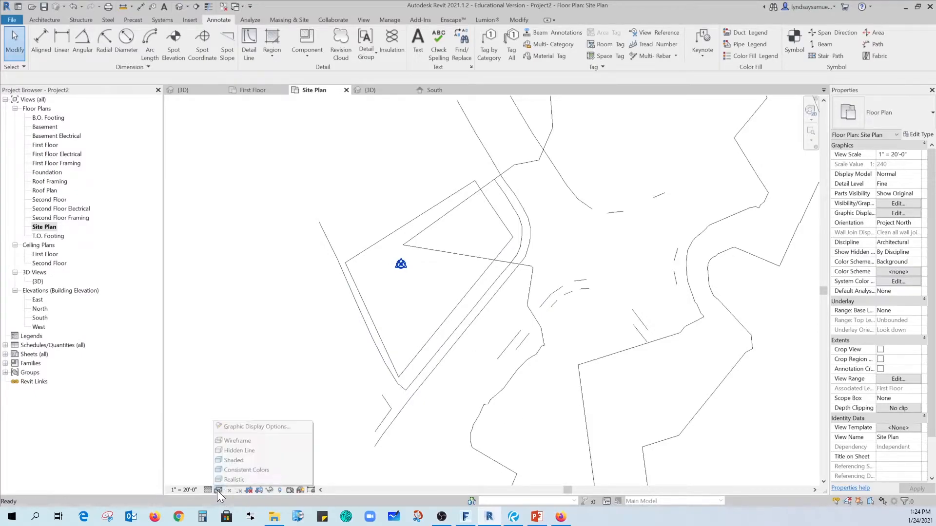
click(225, 462)
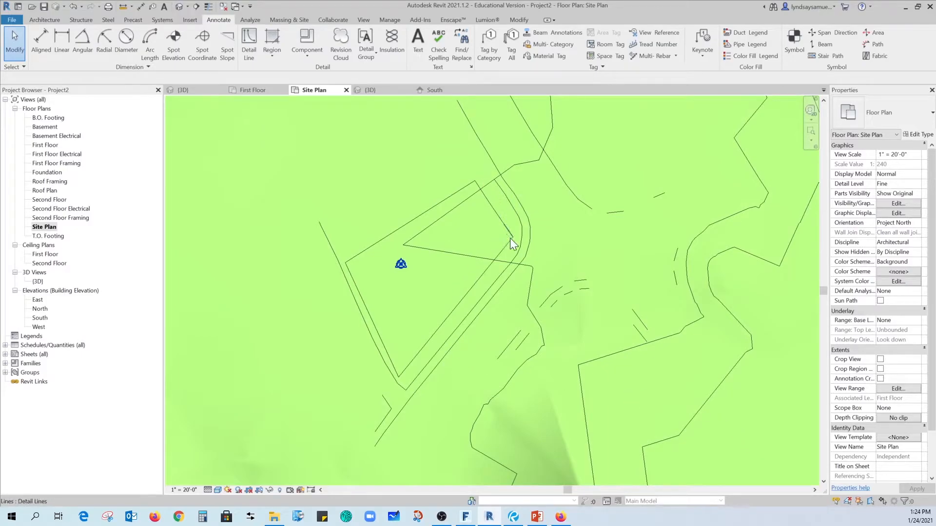
scroll(449, 269, up, 1)
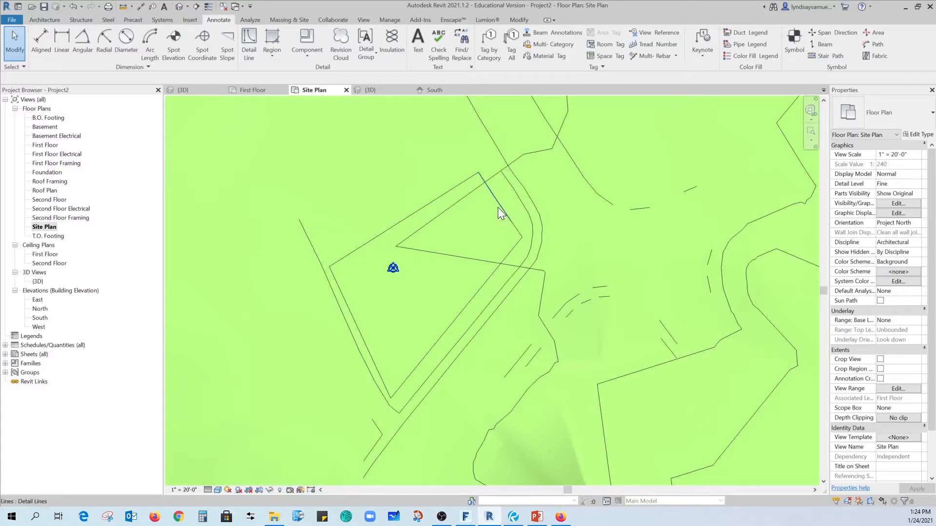
scroll(497, 198, up, 4)
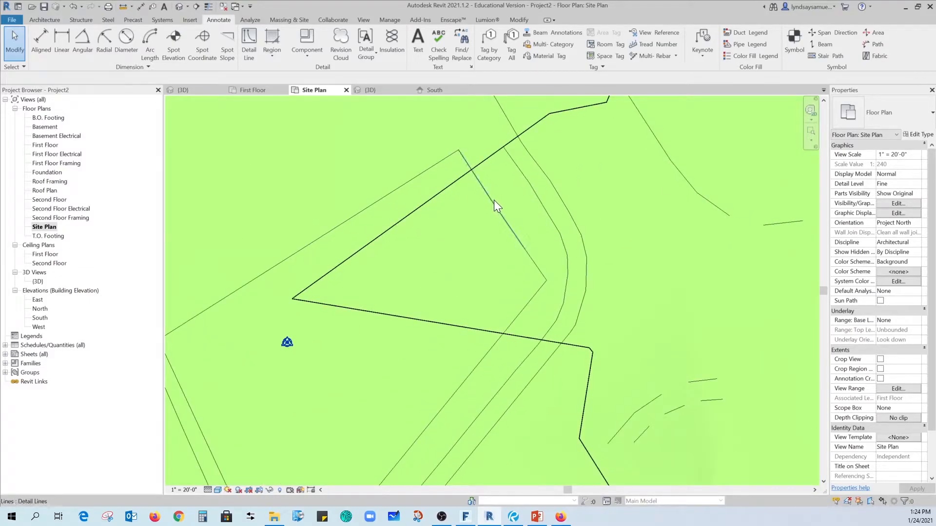
click(493, 202)
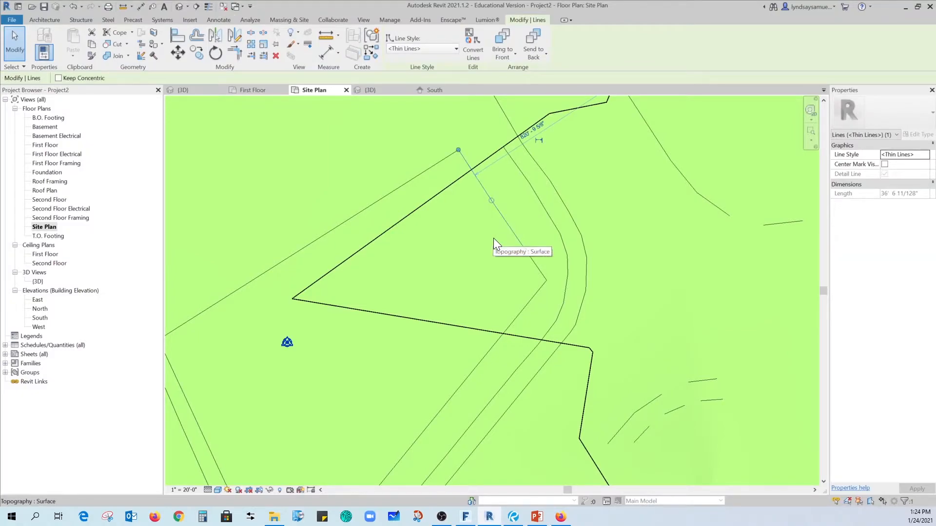
scroll(514, 203, up, 2)
key(Escape)
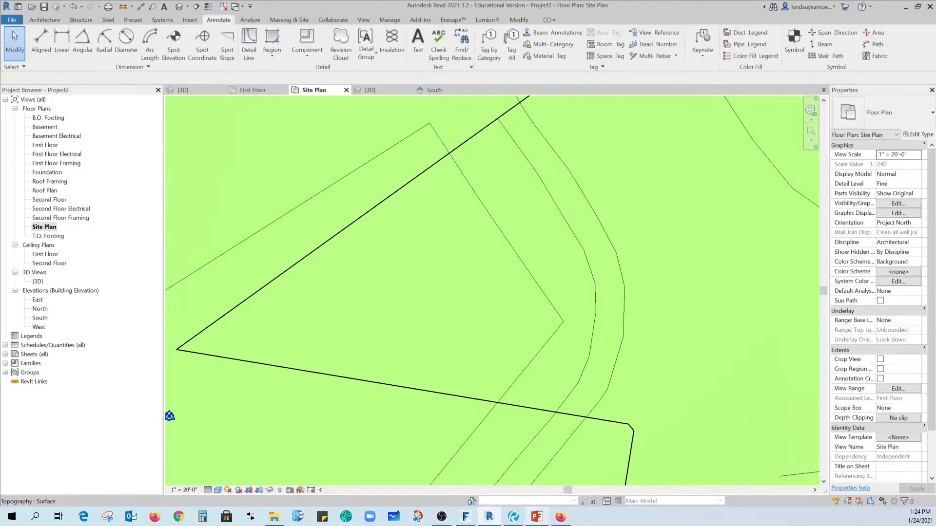
- Switch to Firefox, examine the corner lot's boundary on Calgary's myProperty aerial map, and return to the site plan in Revit
click(560, 517)
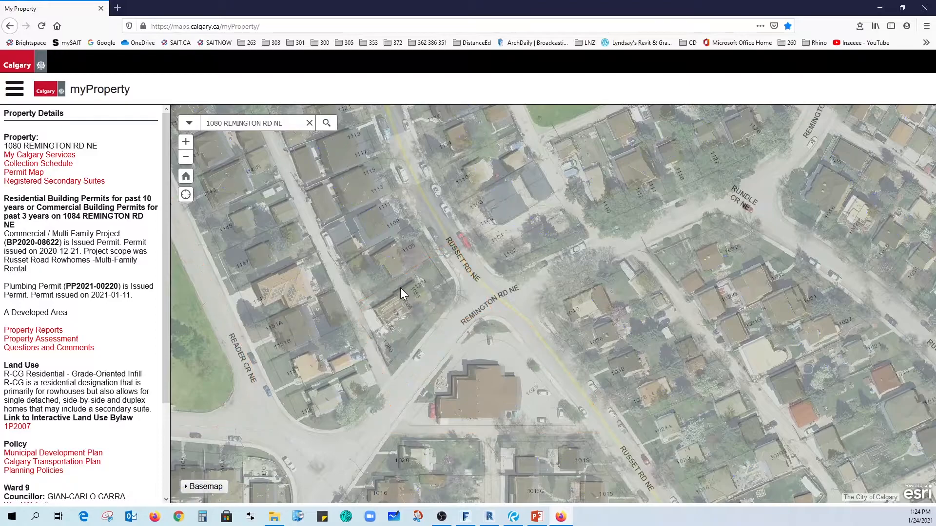
scroll(387, 316, up, 2)
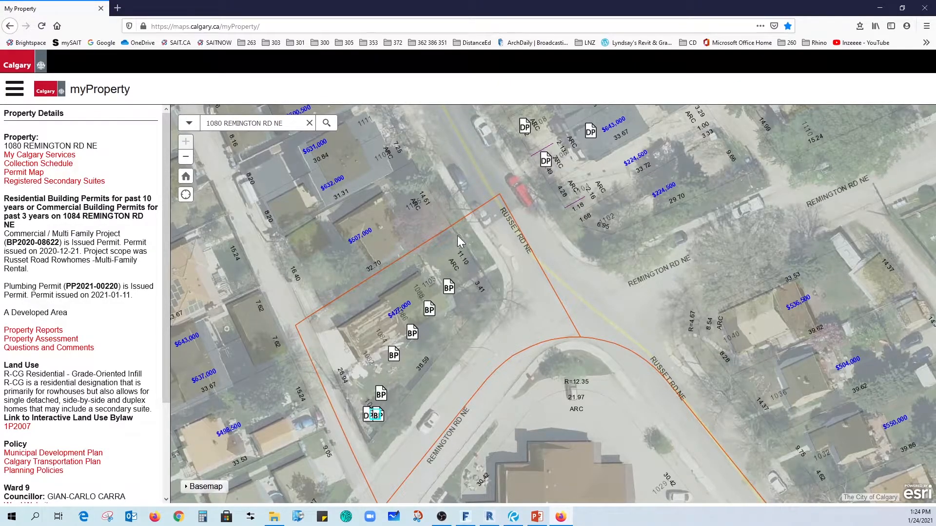
click(490, 516)
scroll(525, 293, down, 3)
middle_drag(550, 250, 585, 184)
scroll(485, 194, down, 1)
middle_drag(490, 215, 480, 230)
scroll(480, 230, down, 1)
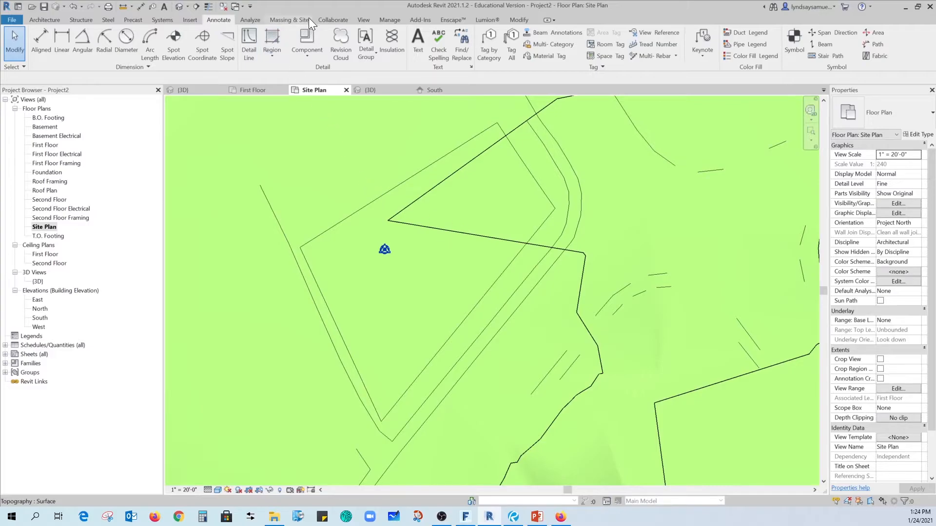
- Start a property line by sketching and pick the lot's three long traced edges and the short segment at its eastern corner
click(294, 20)
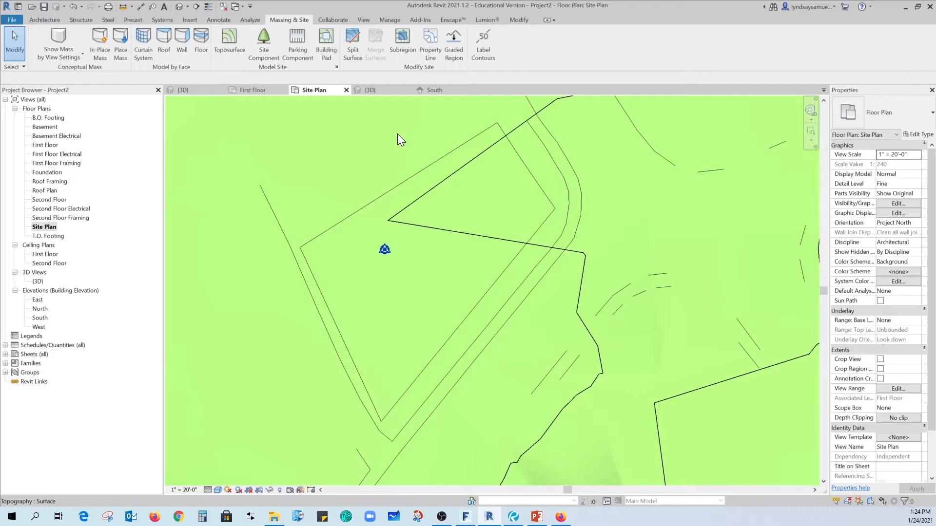
click(430, 37)
click(433, 267)
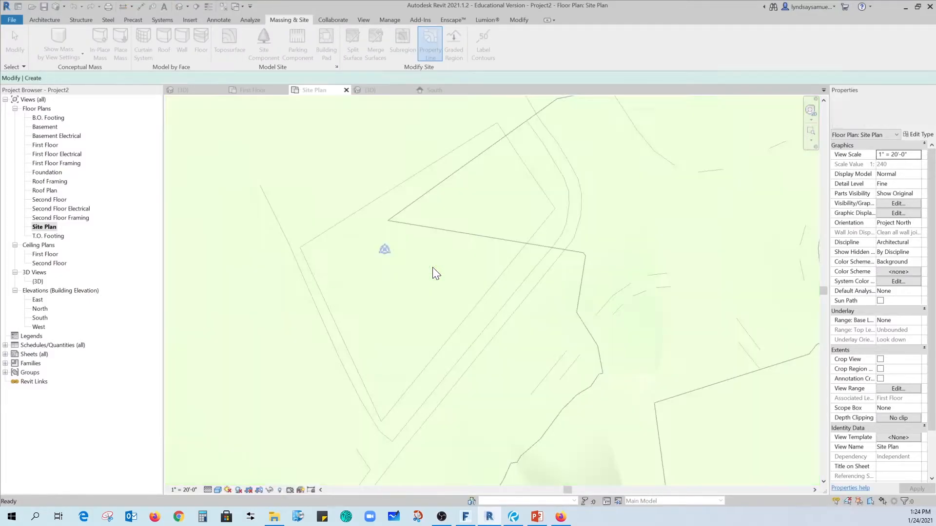
click(435, 55)
click(427, 171)
click(327, 302)
click(447, 350)
scroll(541, 214, up, 3)
click(560, 223)
middle_drag(512, 208, 468, 278)
- Close the property line sketch with a shallow start-end-radius arc along the lot's northeast edge and finish the sketch
click(412, 45)
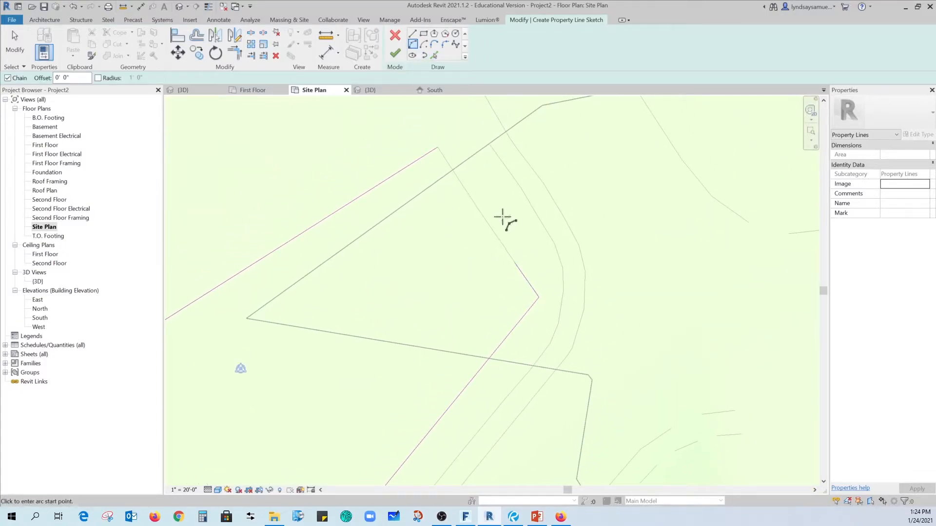
click(514, 263)
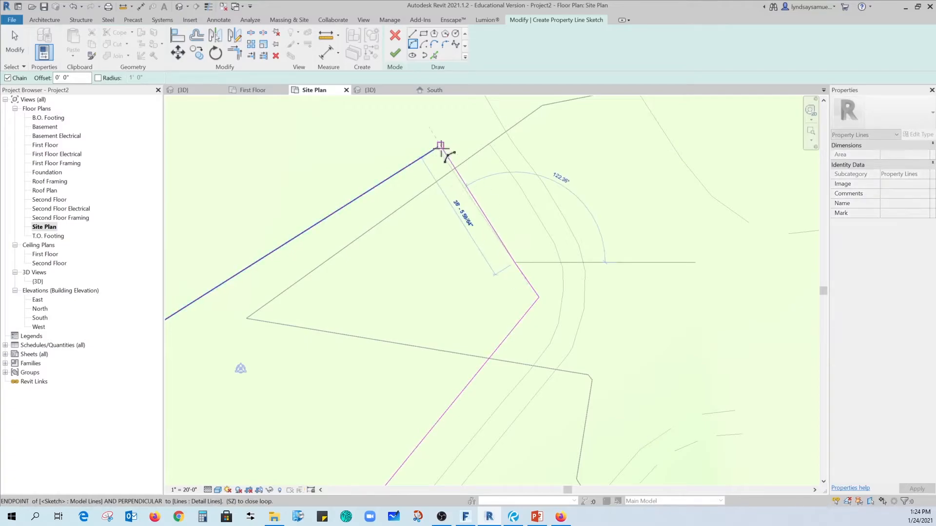
scroll(441, 146, up, 5)
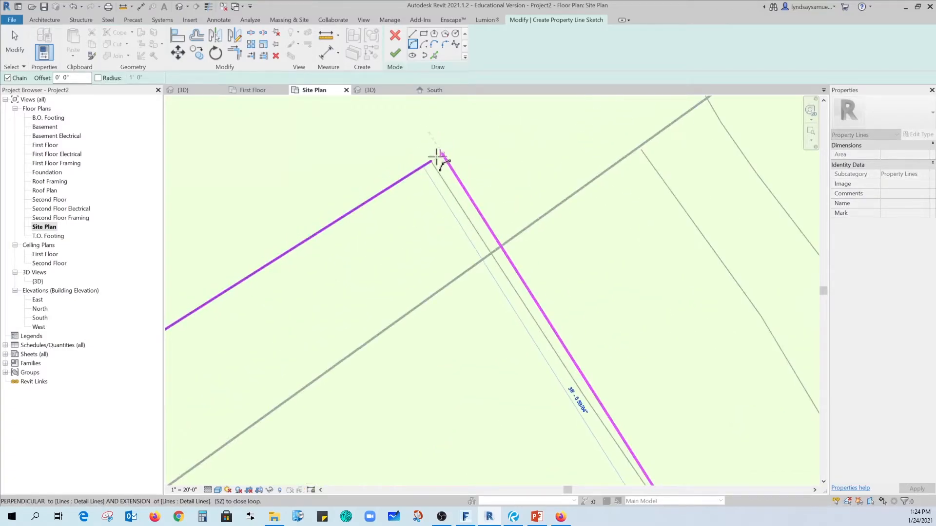
click(431, 161)
mouse_move(528, 319)
middle_down()
mouse_move(384, 132)
mouse_move(392, 149)
middle_up()
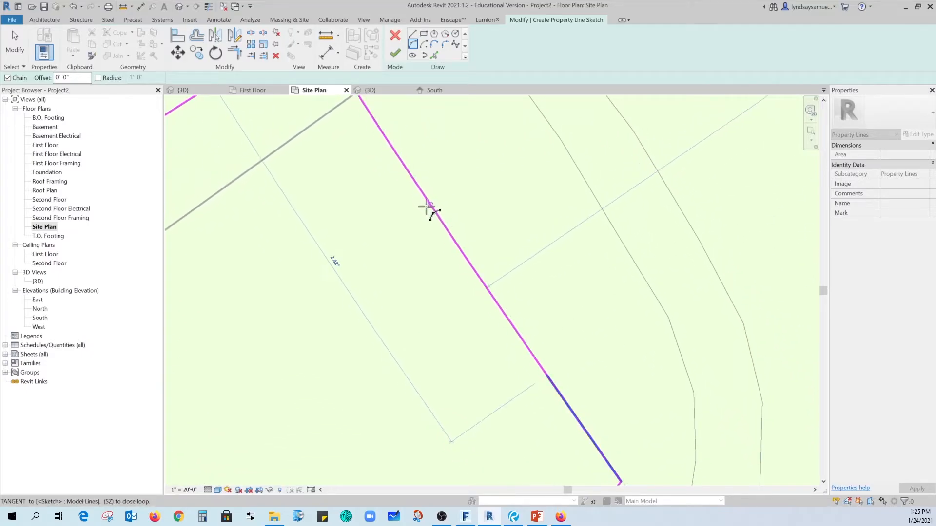
click(427, 207)
scroll(493, 297, down, 5)
key(Escape)
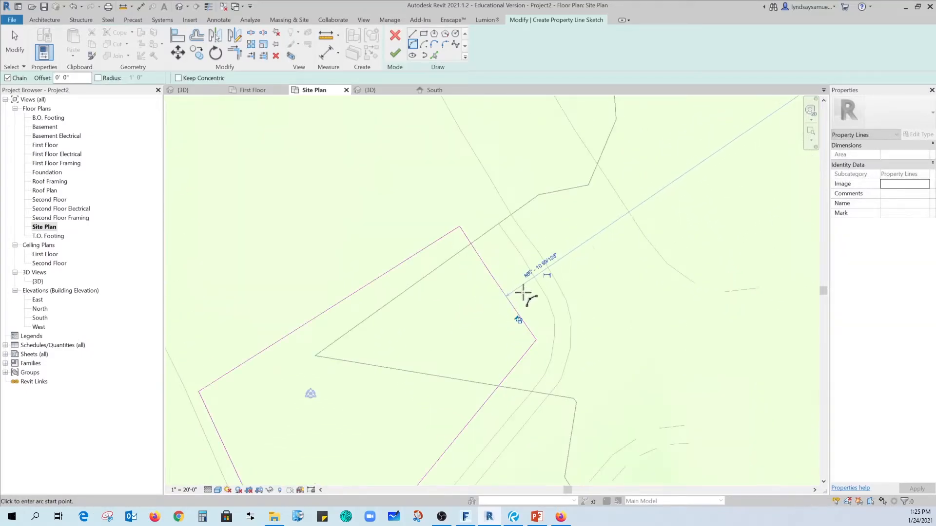
scroll(568, 196, down, 3)
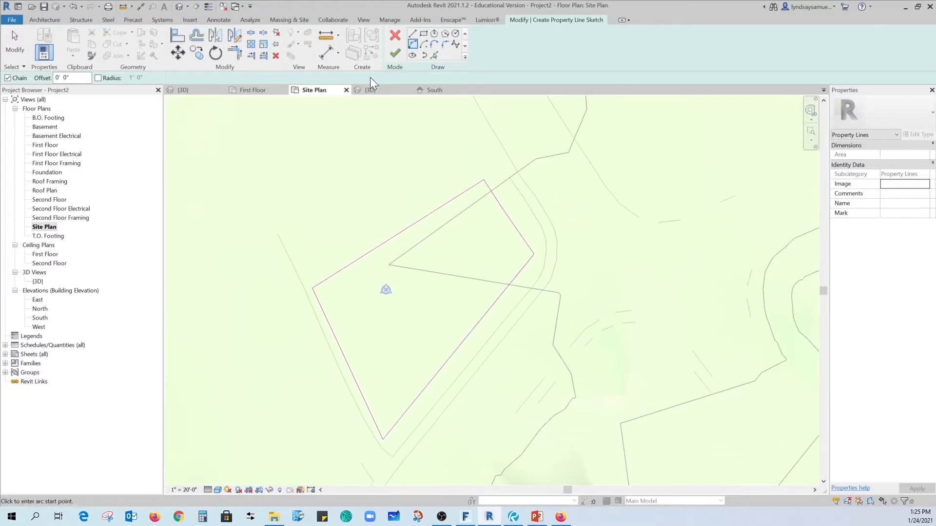
click(395, 53)
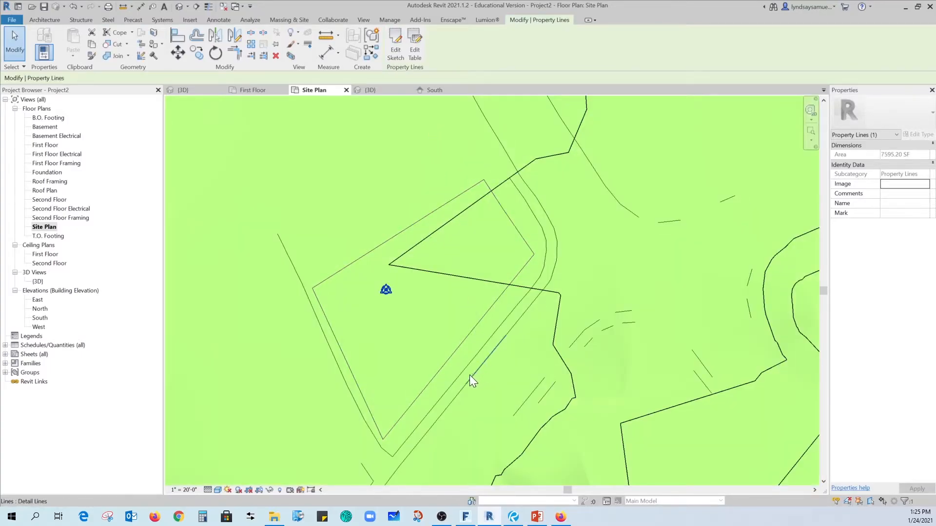
- Delete the traced detail lines lying under the property line's northwest, southwest and southeast sides
scroll(434, 376, up, 2)
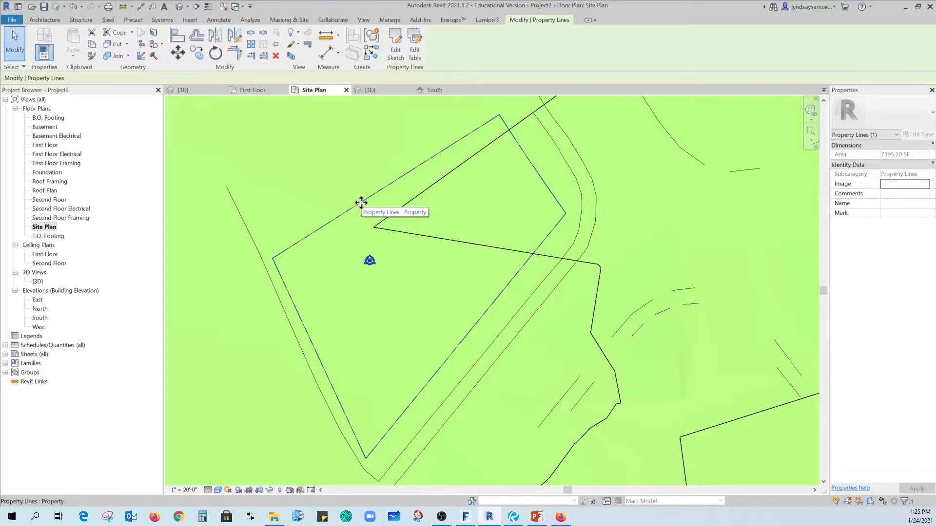
click(348, 216)
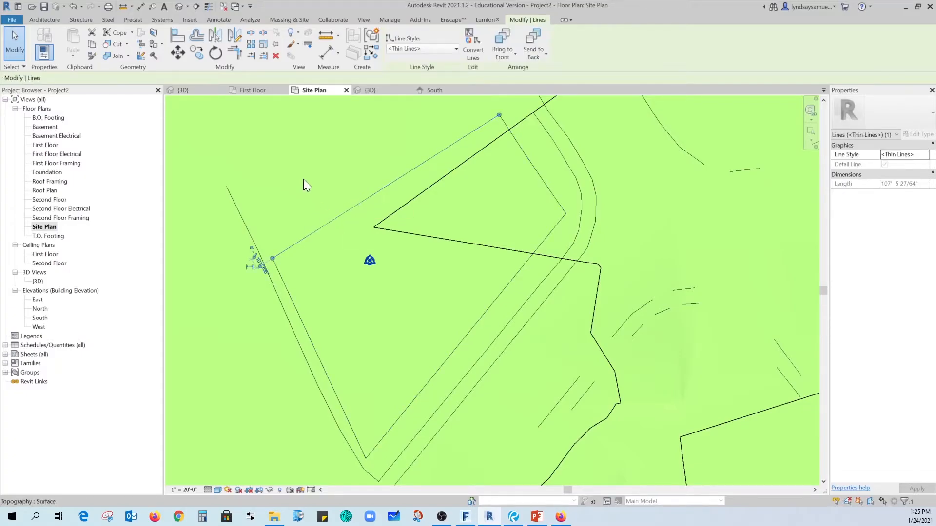
key(Delete)
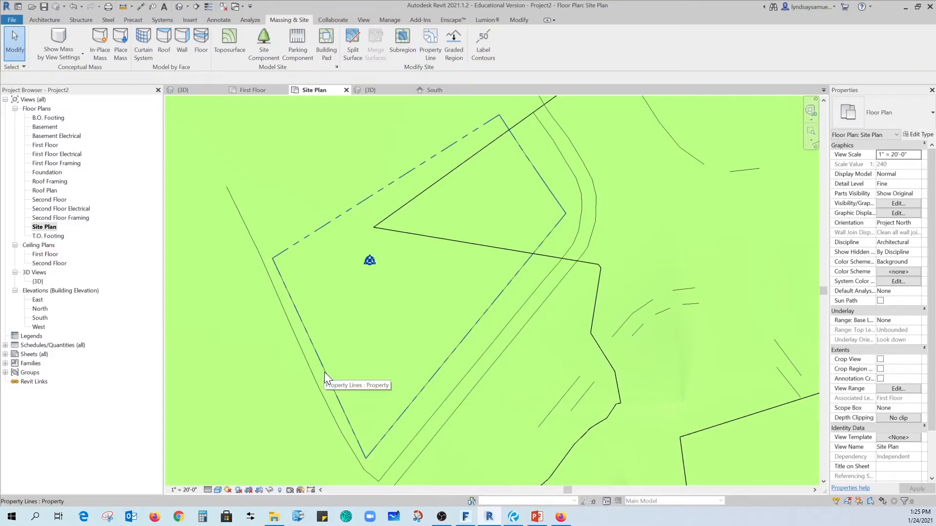
click(324, 372)
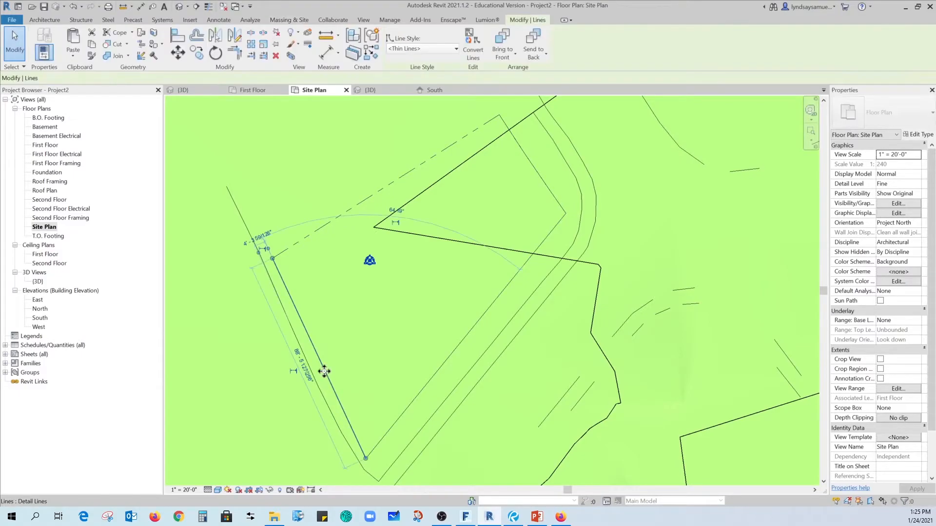
key(Delete)
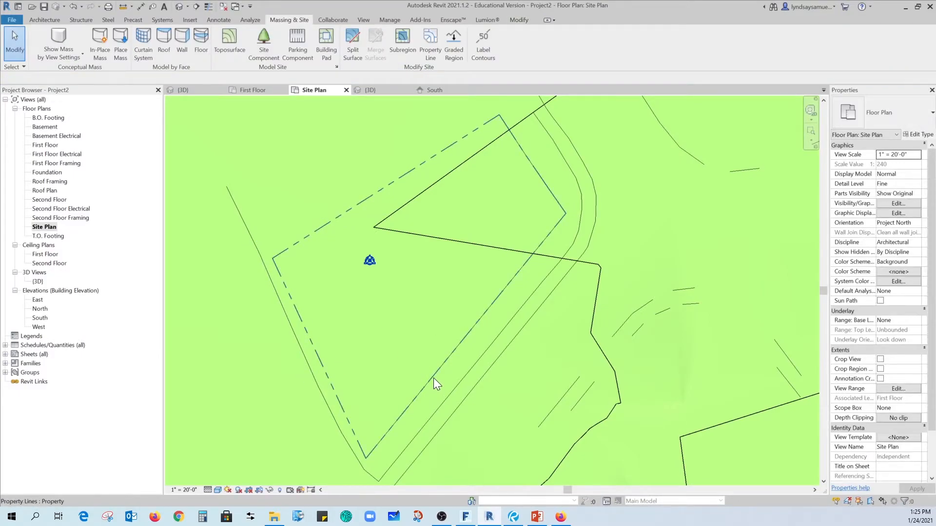
key(Tab)
click(434, 377)
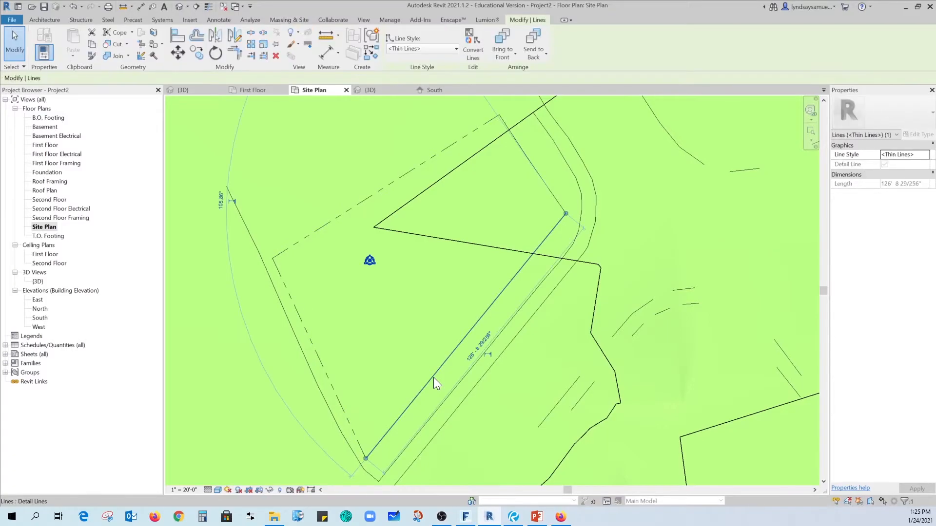
key(Delete)
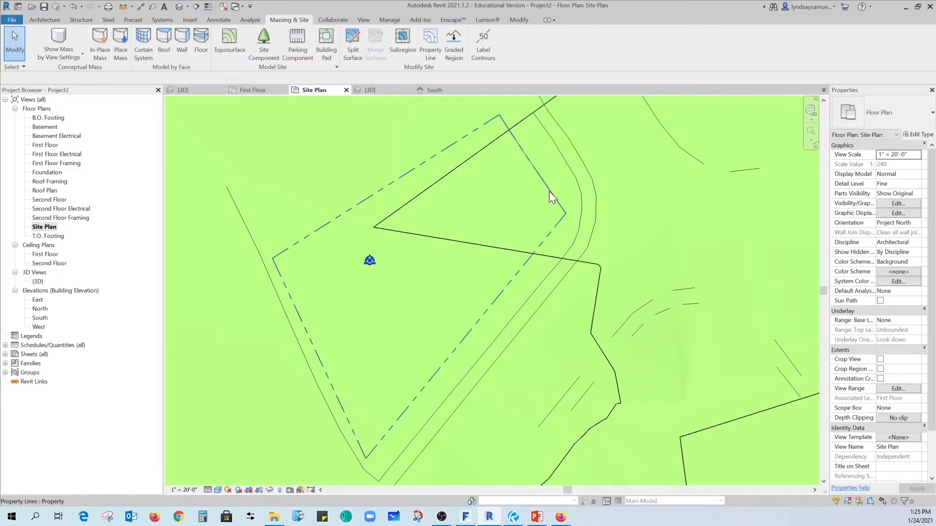
- Delete the two traced detail line segments under the property line's short northeast side
key(Tab)
click(549, 191)
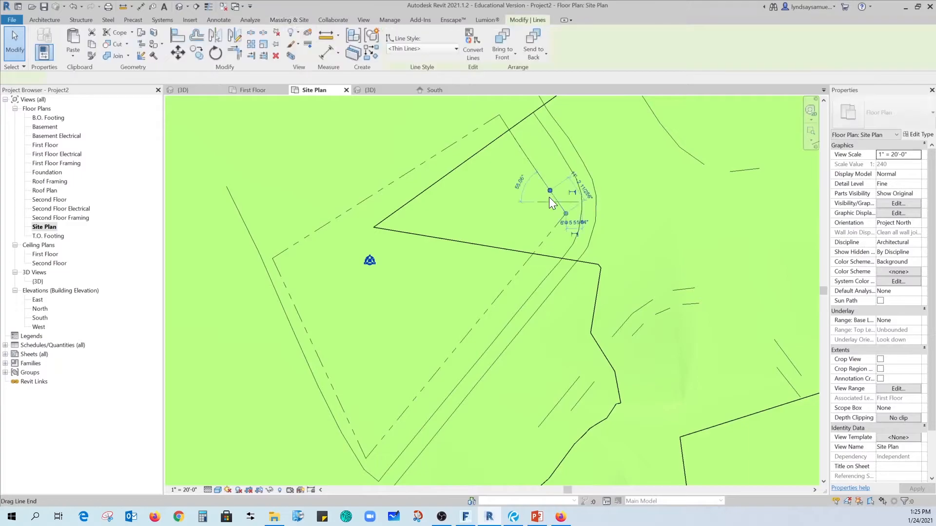
key(Delete)
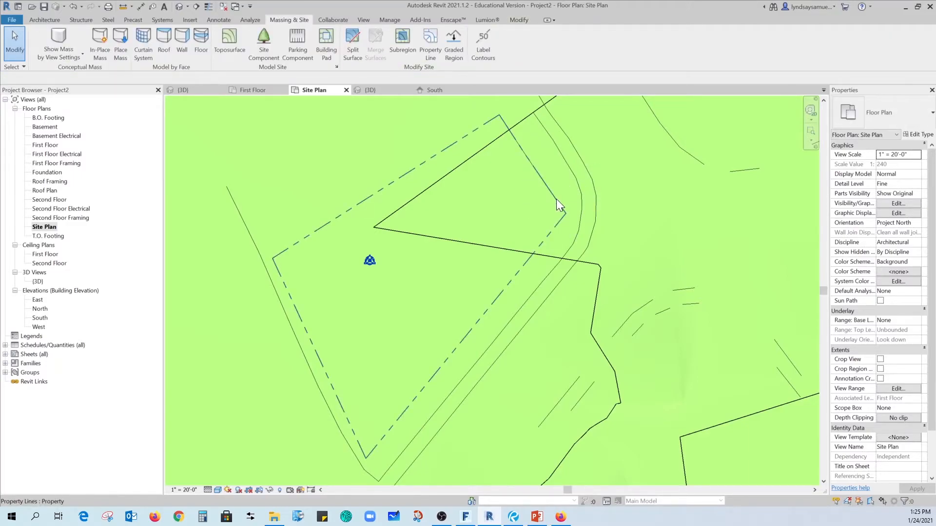
key(Tab)
click(517, 144)
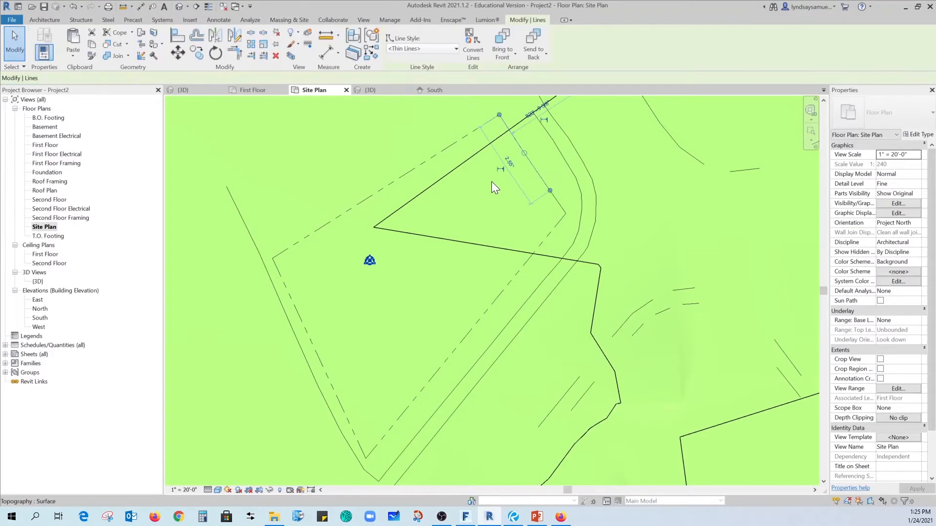
key(Delete)
scroll(545, 175, up, 1)
scroll(549, 182, up, 2)
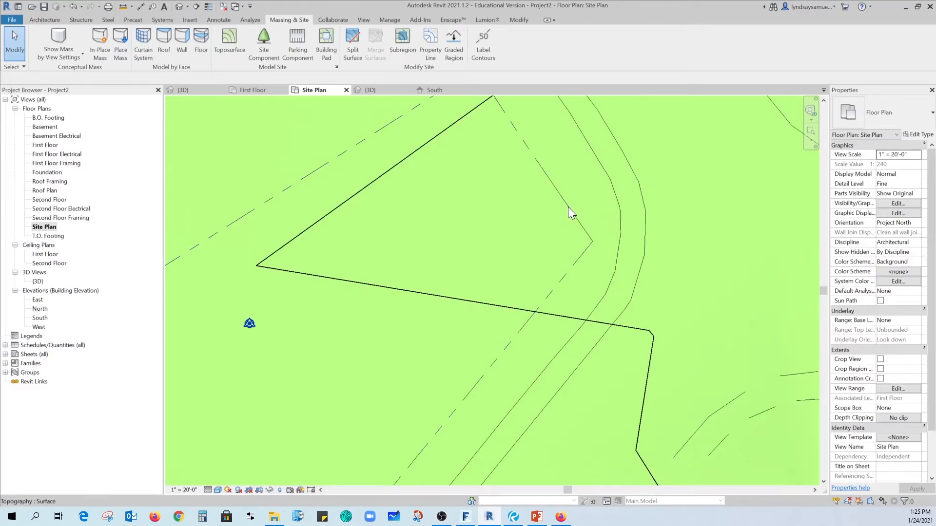
scroll(568, 206, down, 3)
middle_drag(572, 203, 552, 205)
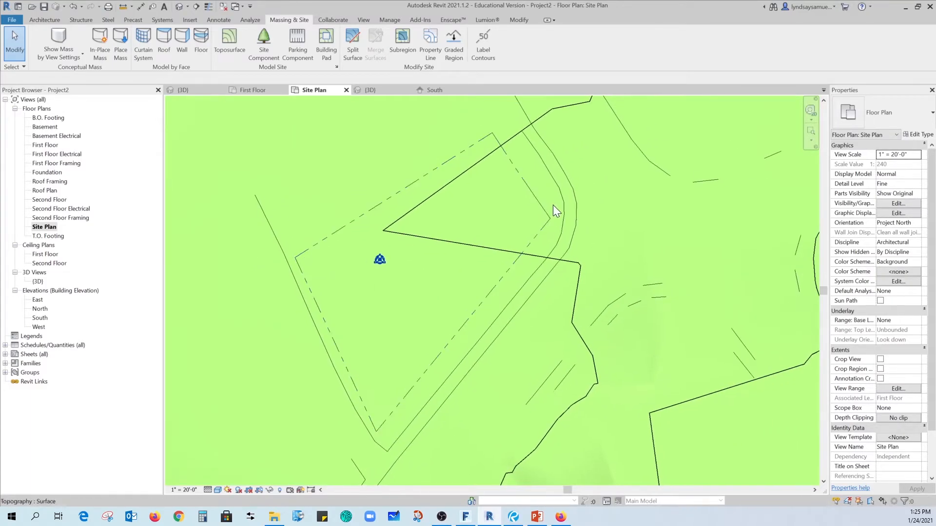
- Start tagging by category with the leader turned off and tag the property line's northwest segment
click(227, 20)
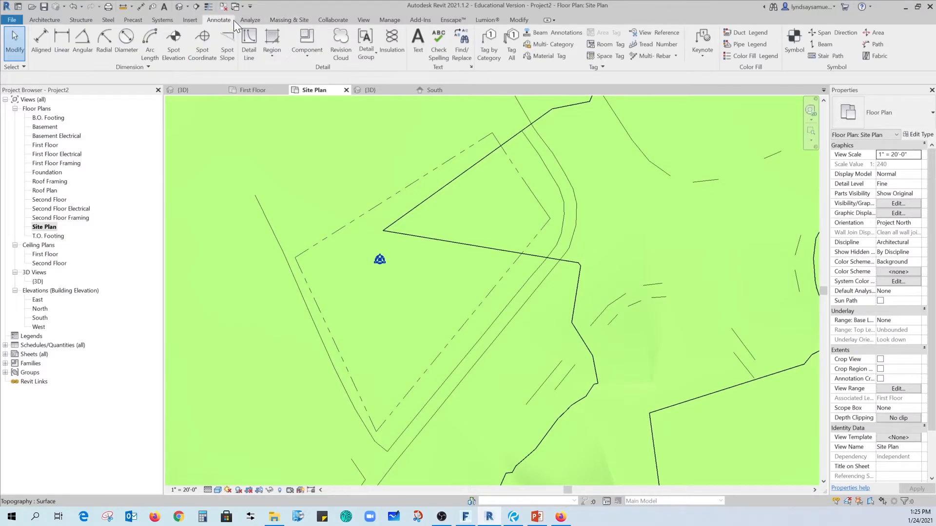
click(490, 49)
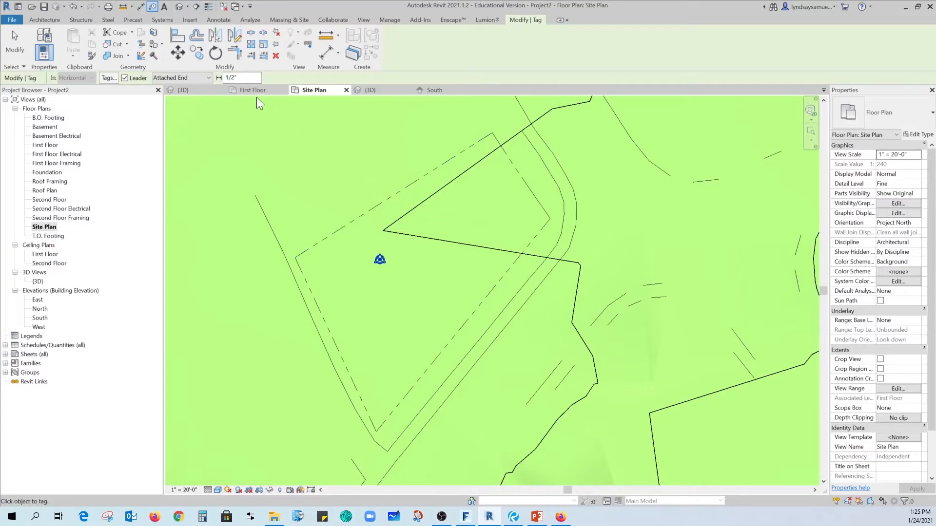
click(125, 79)
scroll(403, 188, up, 3)
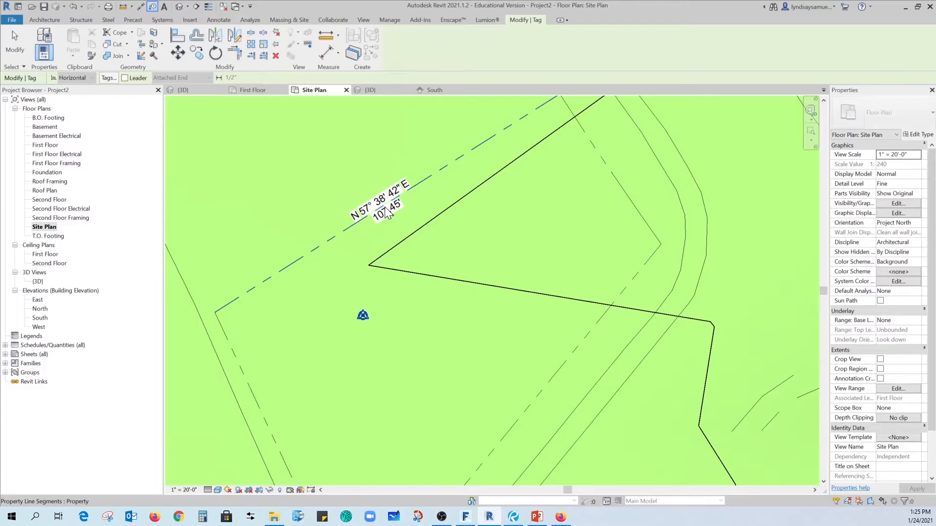
scroll(463, 227, down, 2)
middle_drag(460, 227, 441, 194)
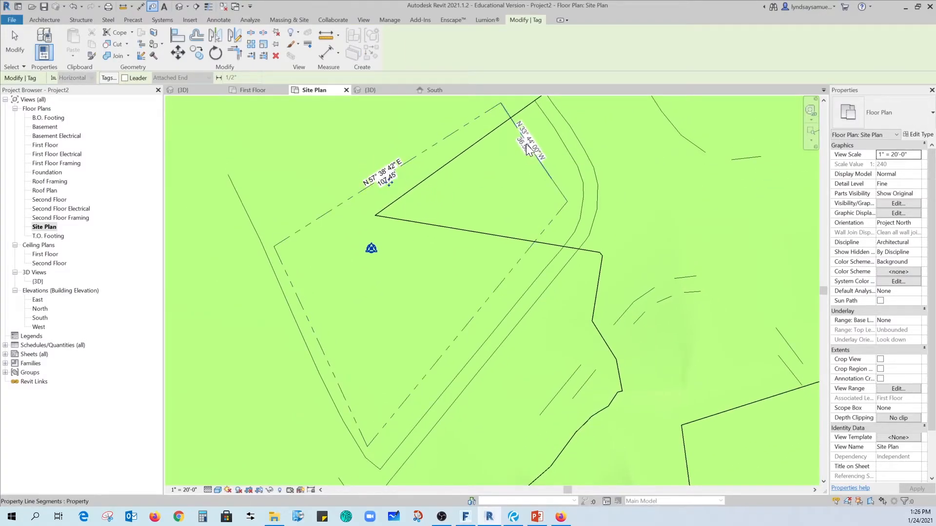
- Tag the property line's southwest and southeast segments and both northeast segments, and finish tagging
click(321, 347)
click(473, 322)
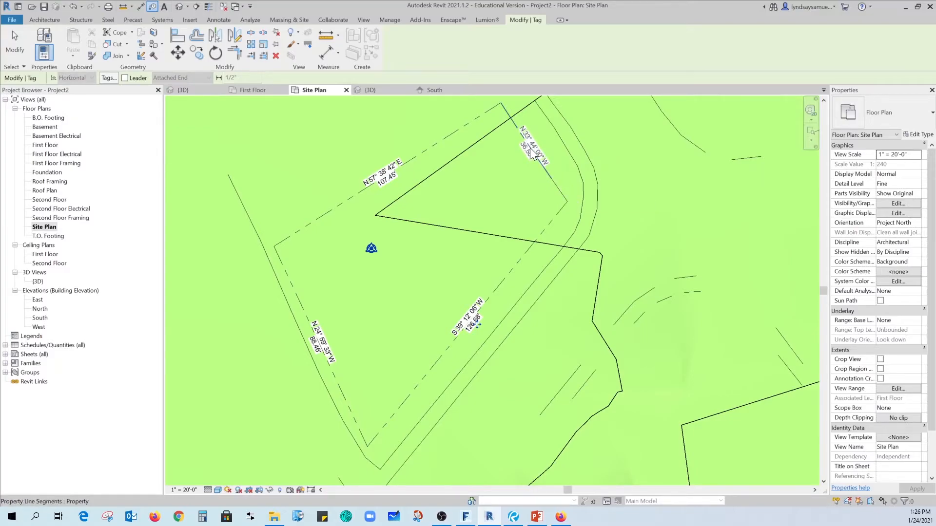
click(533, 156)
click(561, 197)
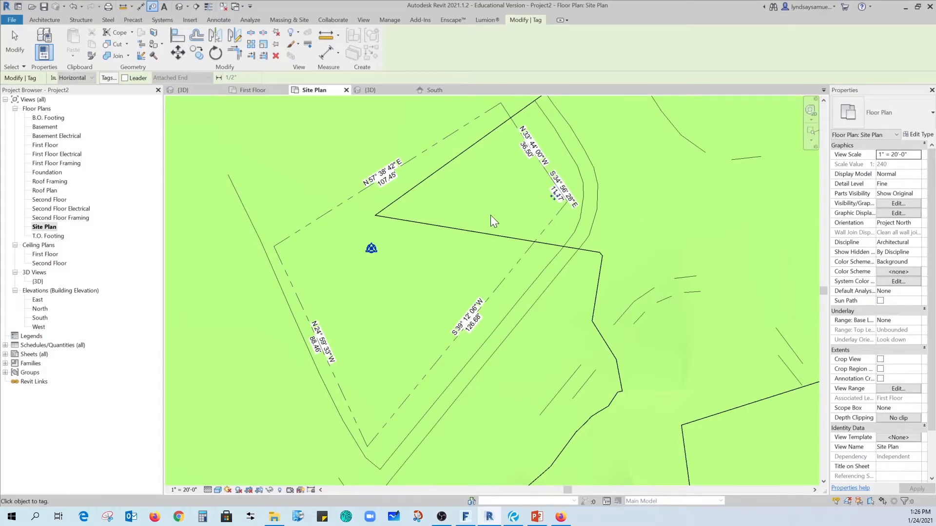
key(Escape)
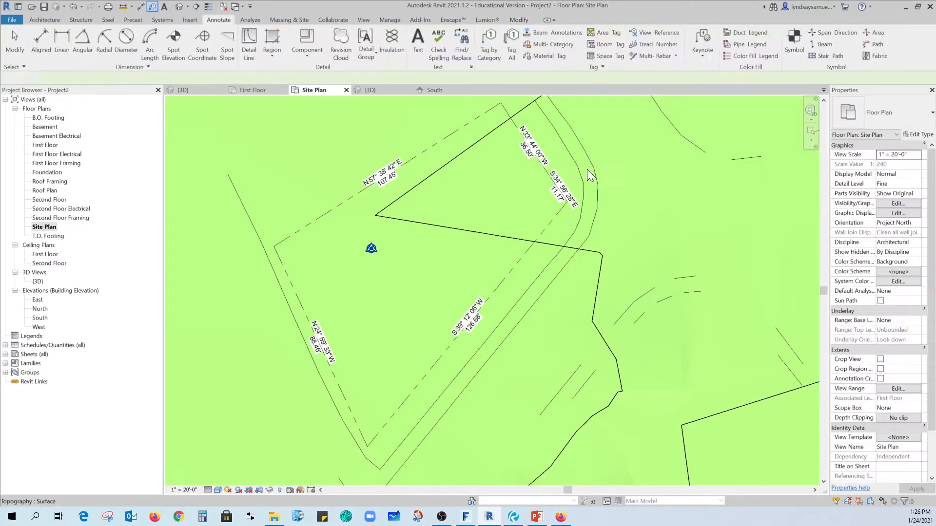
- Examine the bearing and length tags around the property line, especially at its eastern corner
scroll(582, 168, up, 3)
scroll(680, 215, down, 2)
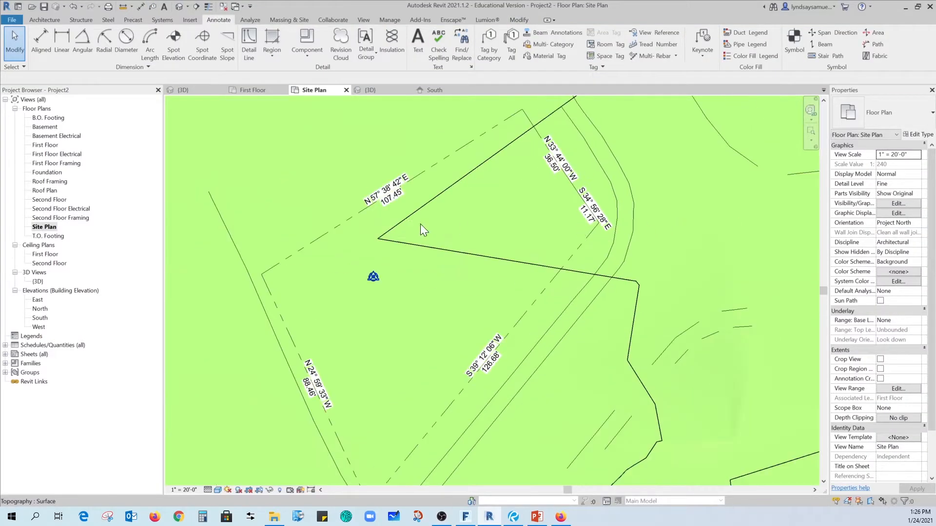
scroll(604, 244, up, 3)
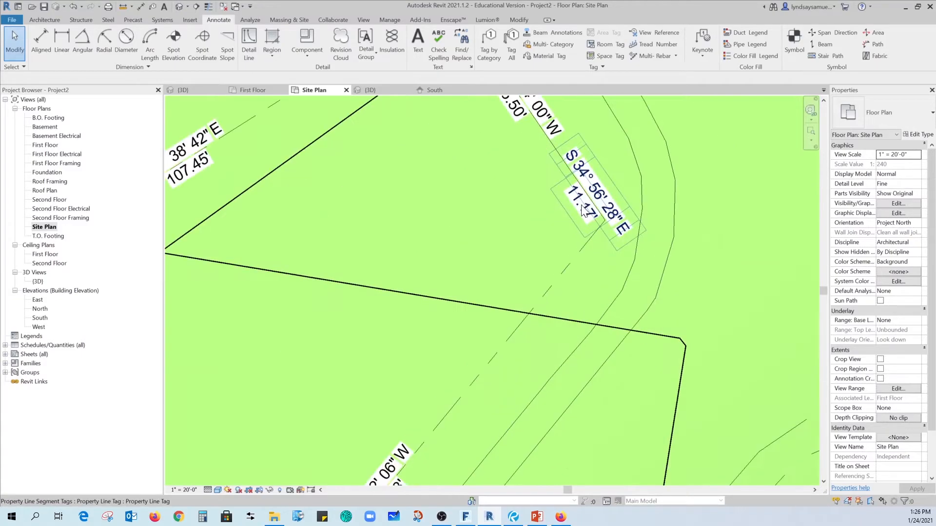
scroll(515, 243, down, 2)
scroll(516, 244, down, 1)
scroll(544, 290, down, 3)
middle_drag(540, 297, 510, 277)
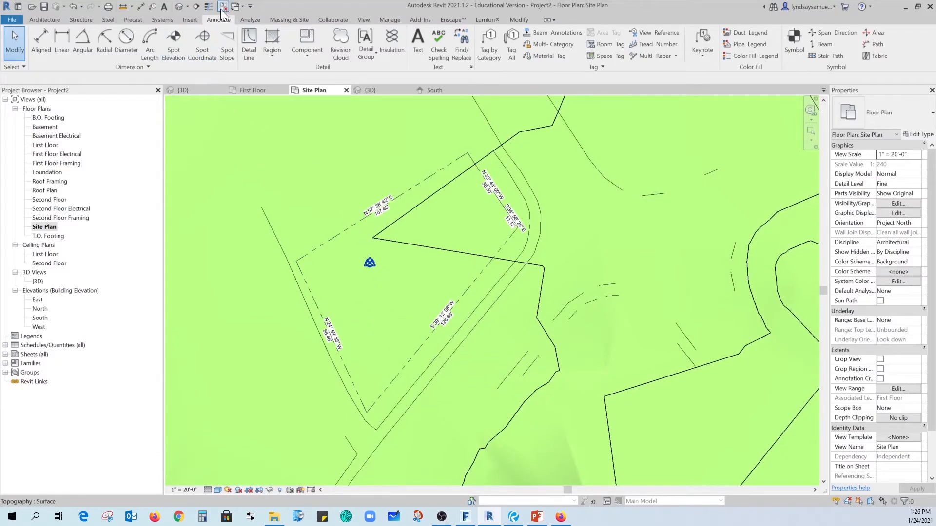
scroll(312, 251, up, 1)
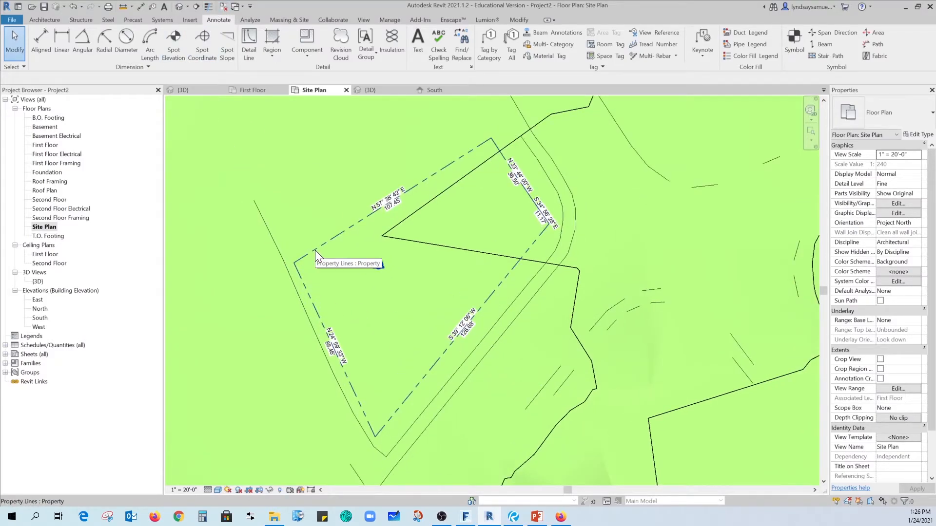
- Override the Property Lines subcategory under Site in the site plan with a projection line weight of 10
click(898, 203)
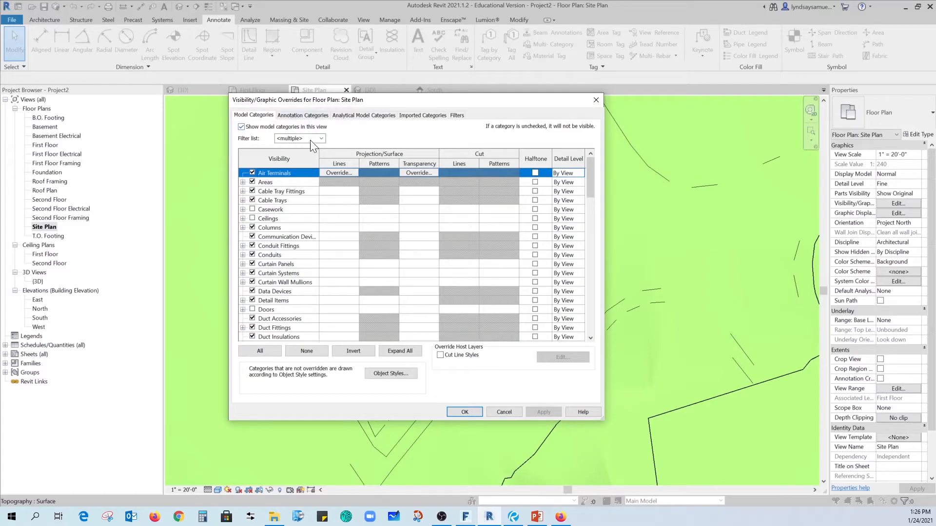
scroll(287, 251, down, 13)
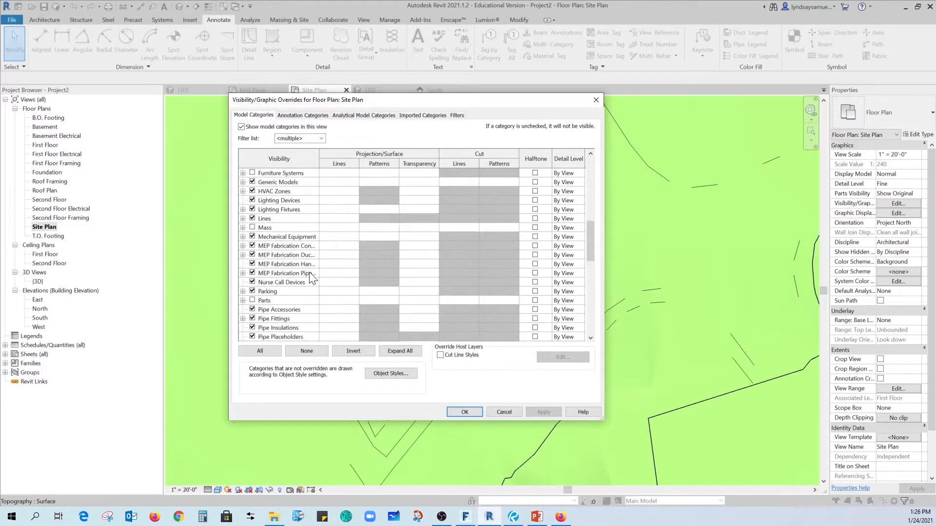
scroll(298, 284, down, 4)
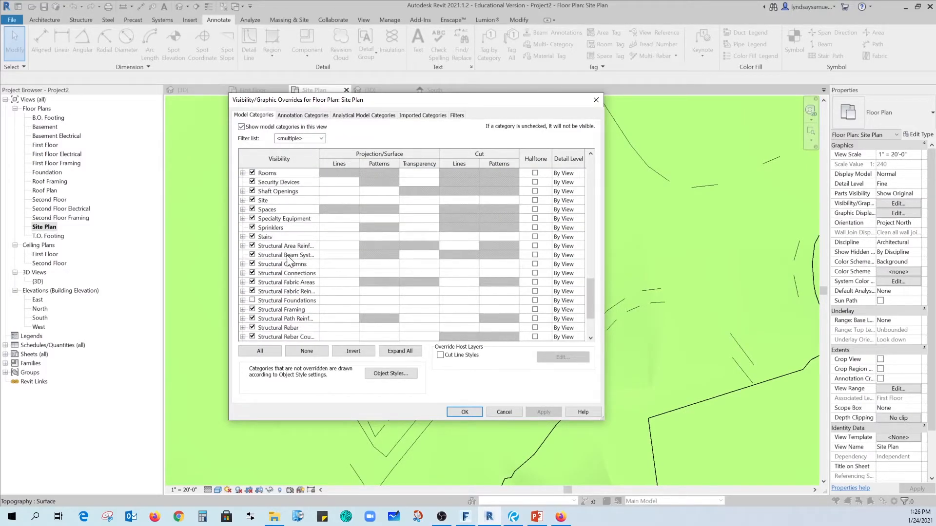
click(242, 201)
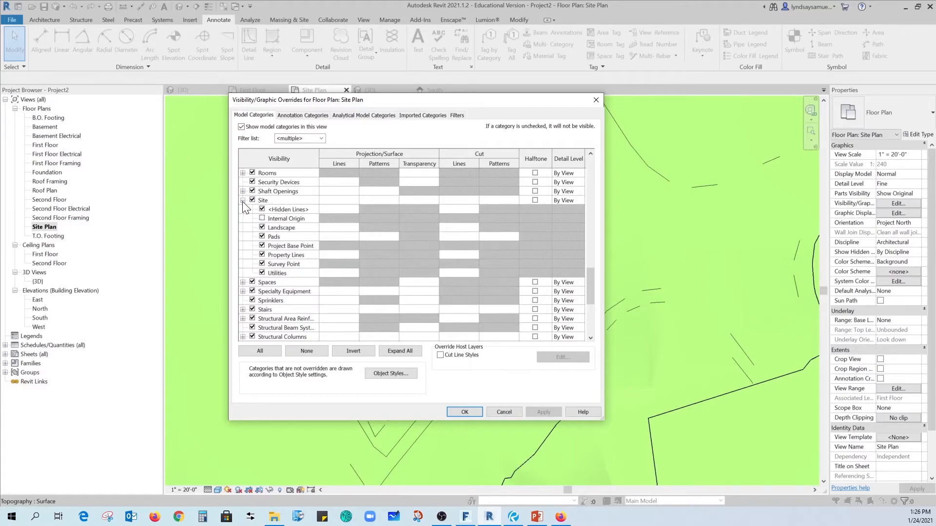
click(293, 259)
click(343, 255)
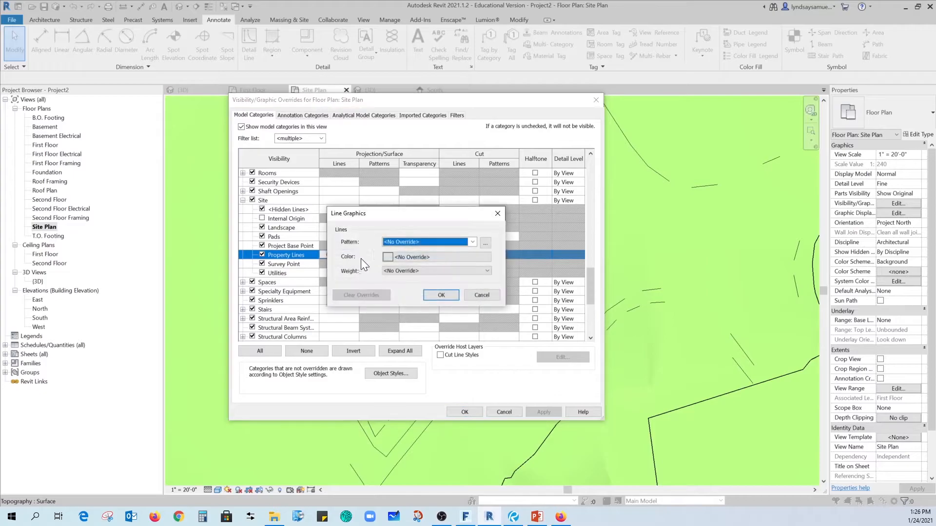
click(419, 271)
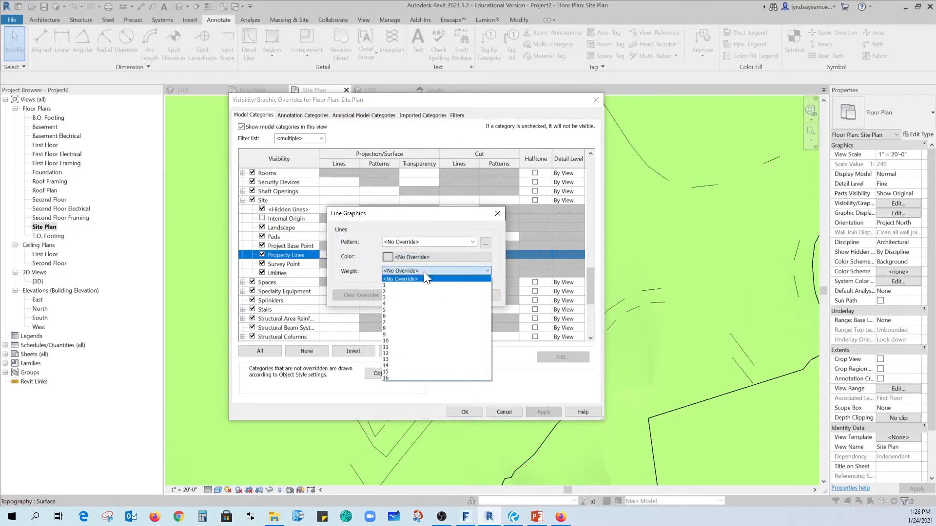
click(404, 341)
click(446, 295)
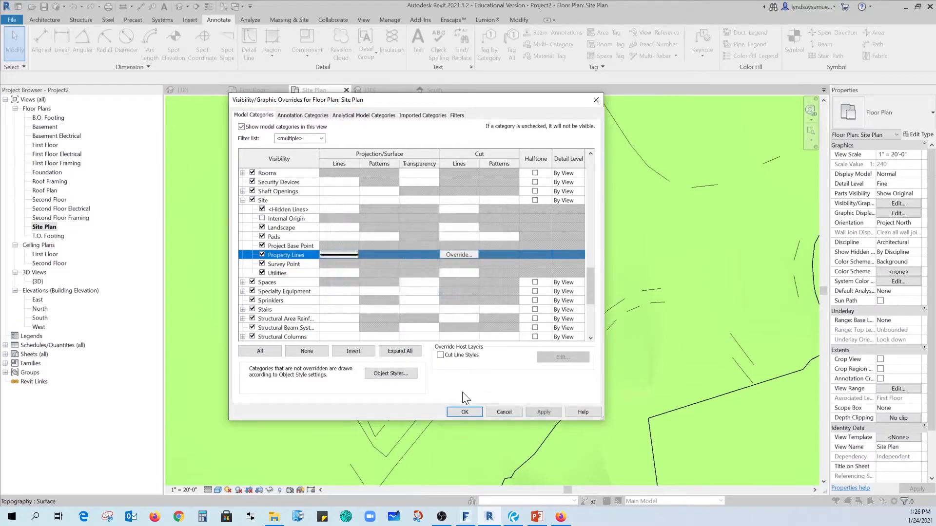
click(465, 411)
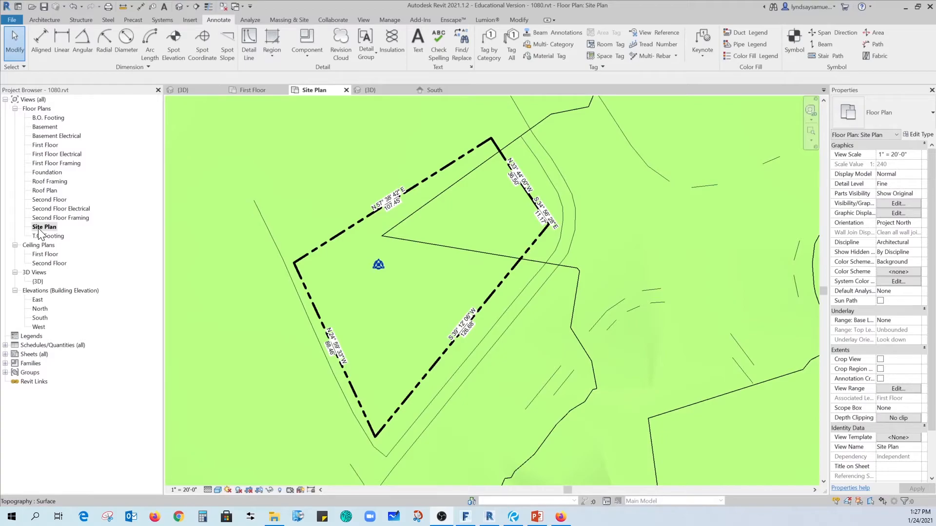
- Open the default 3D view, tilt it to an angle and examine the toposurface with the imported drawings
click(179, 7)
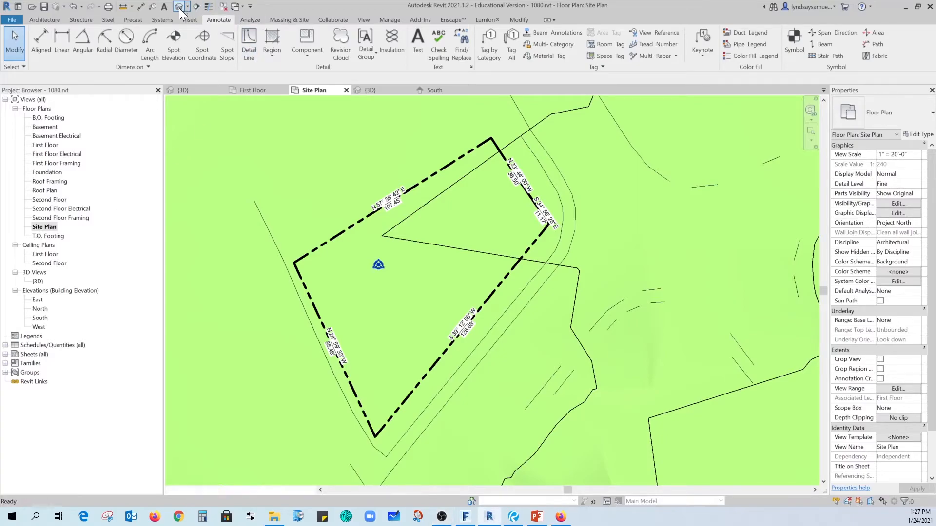
shift+middle_drag(591, 245, 467, 305)
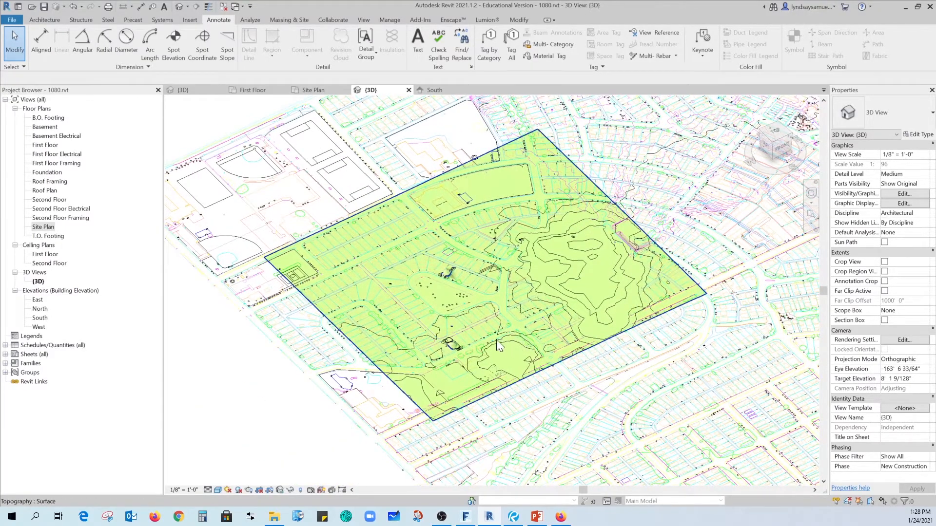
scroll(511, 274, up, 2)
scroll(508, 195, up, 3)
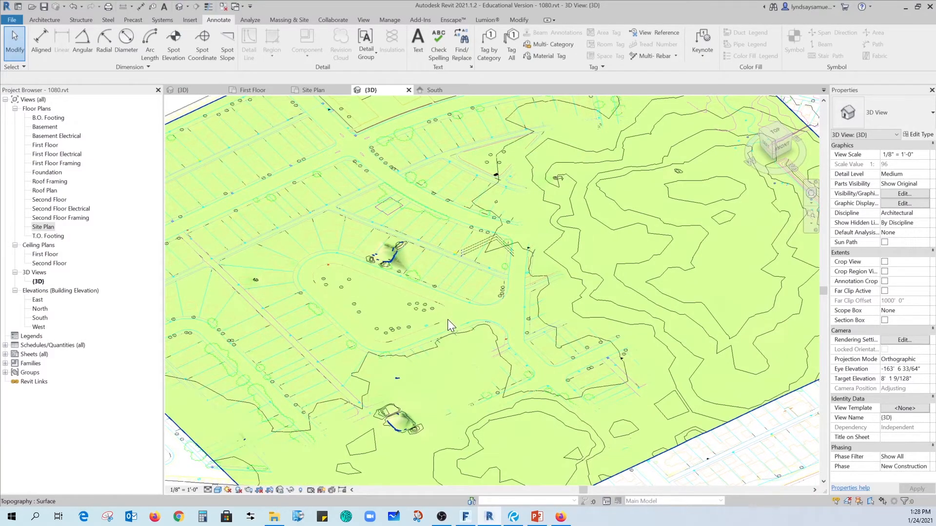
scroll(447, 320, down, 2)
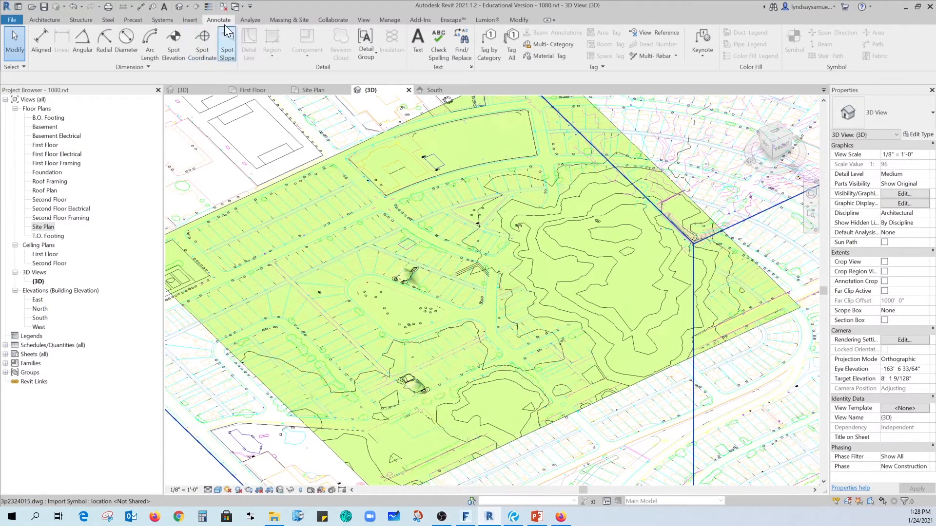
- Switch to the 3D view of Road with curb from scratch.rvt, examine its road, sidewalk and alley pad, and return to the 1080.rvt 3D view
click(236, 6)
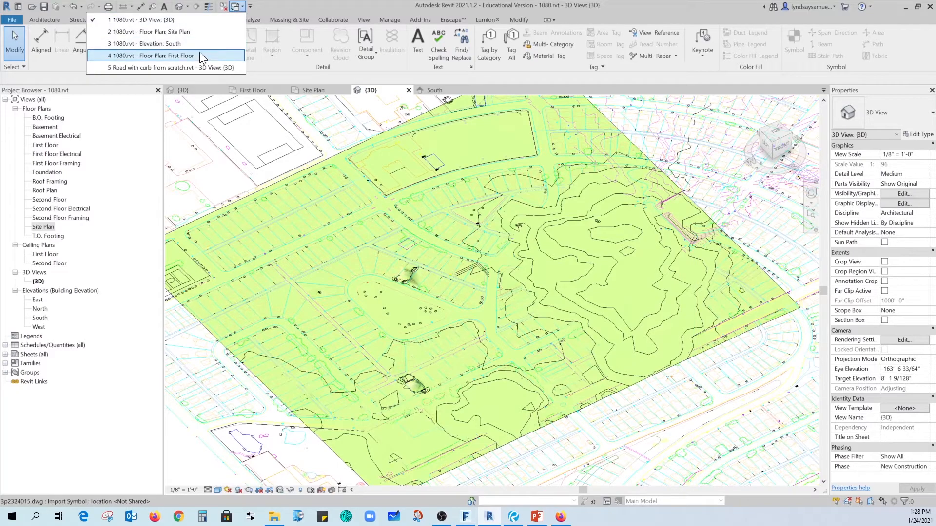
click(179, 68)
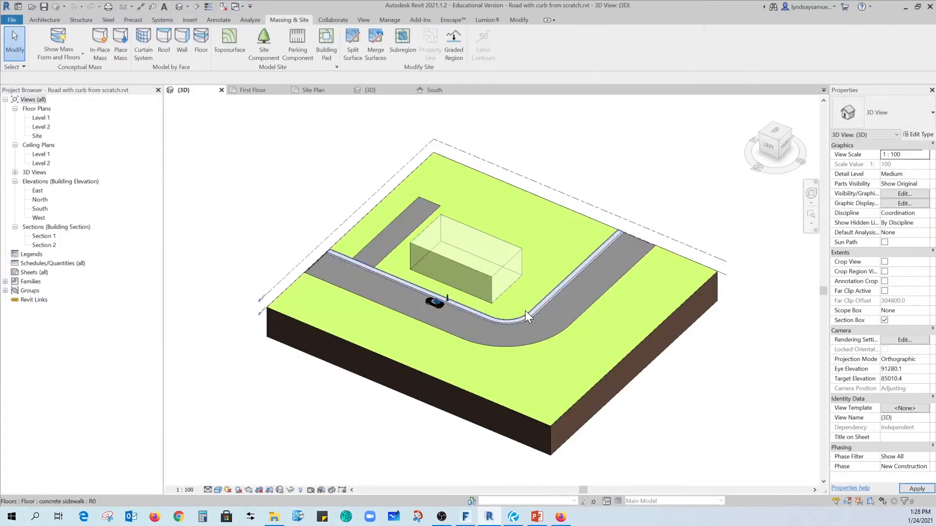
scroll(502, 317, up, 3)
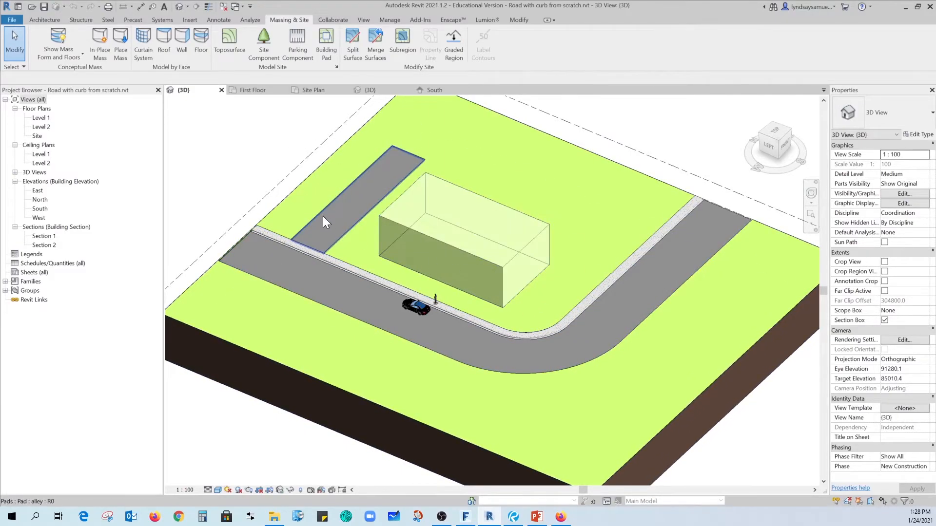
click(383, 90)
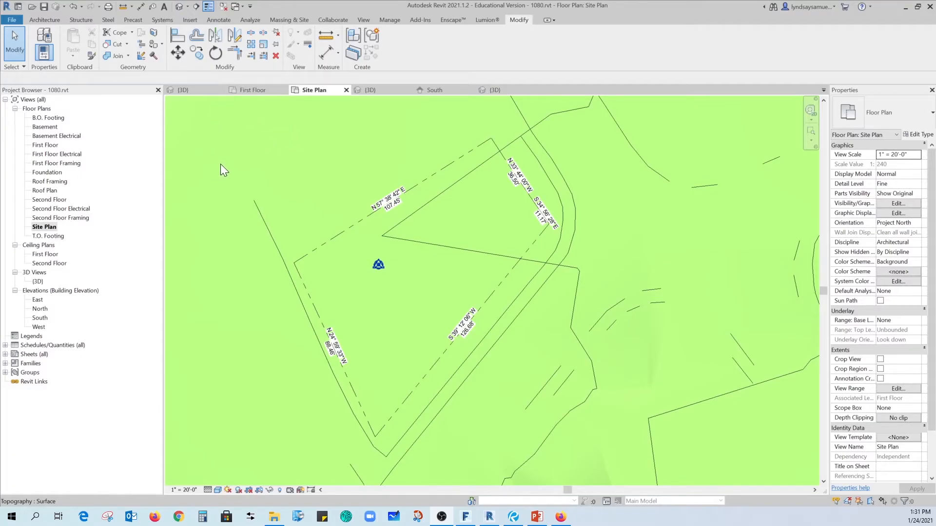
- Create a new line style named "3d property line" as a subcategory of Lines
click(390, 20)
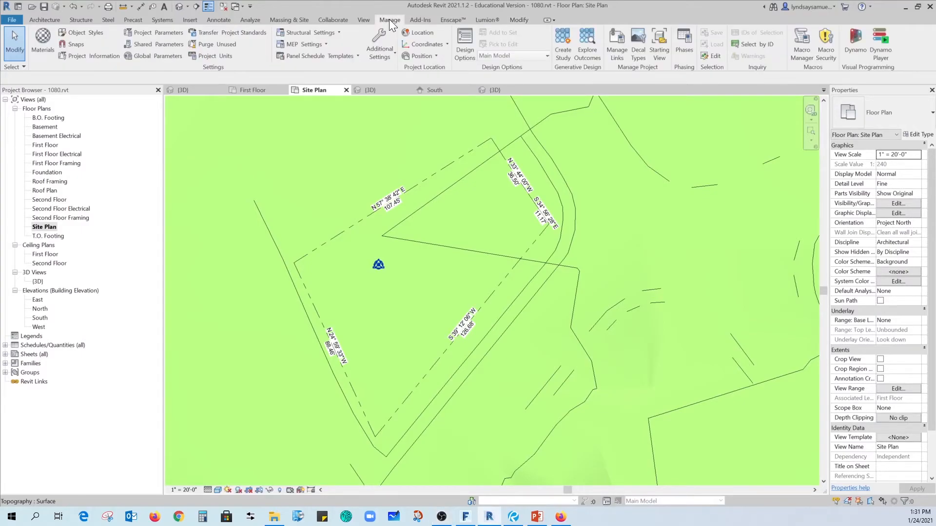
click(375, 51)
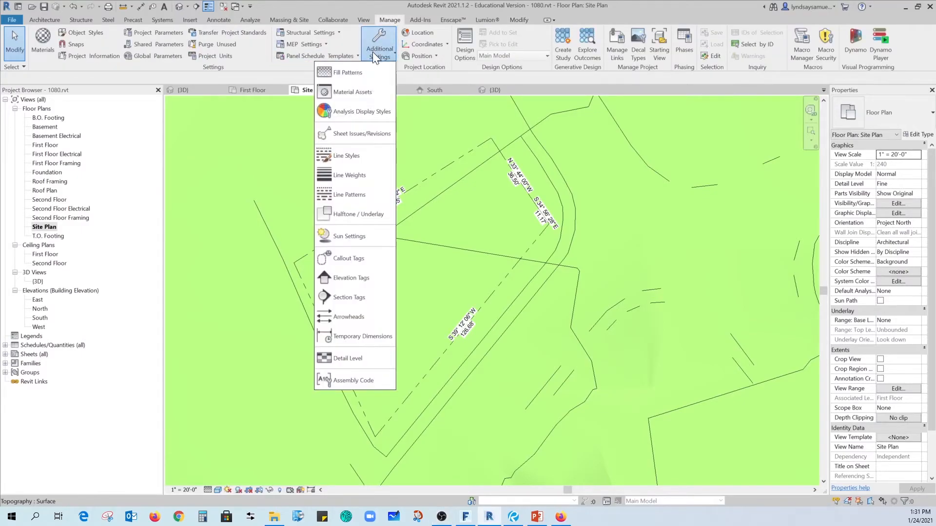
click(346, 156)
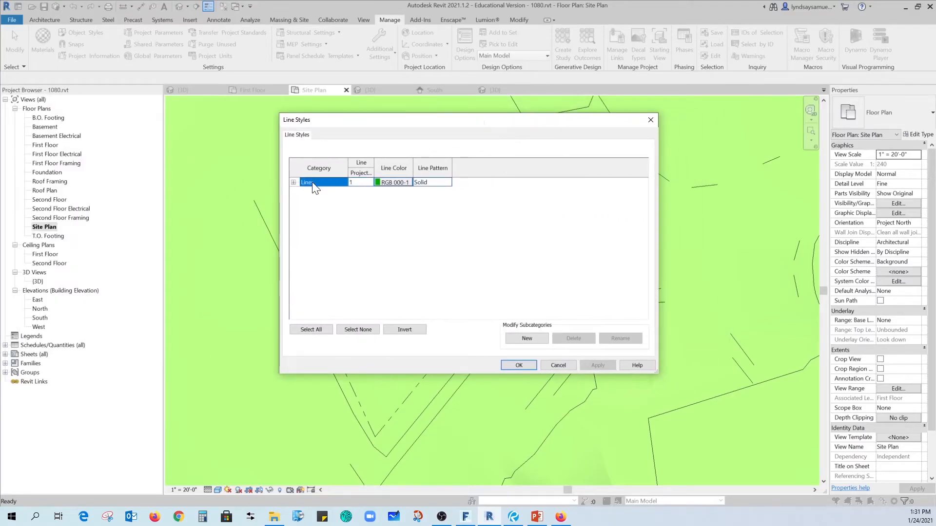
click(294, 182)
scroll(341, 268, down, 2)
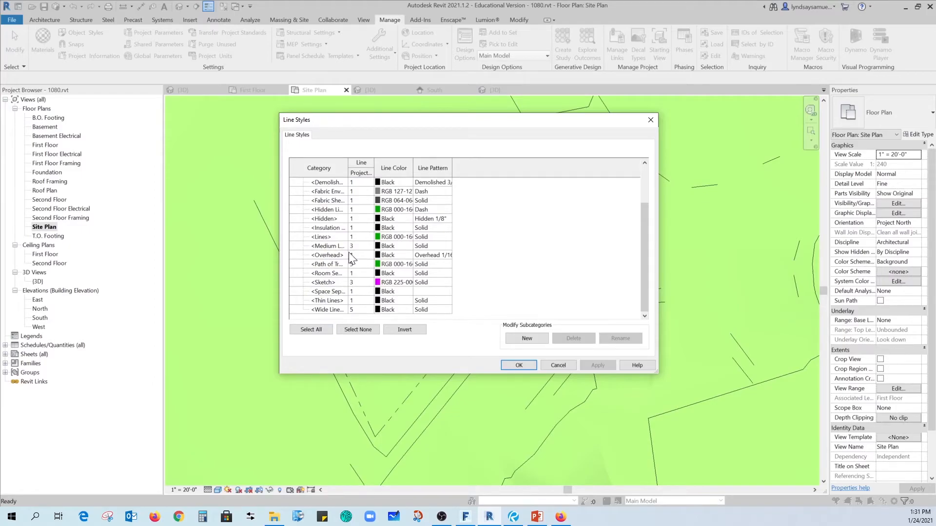
click(527, 340)
text(3d property line)
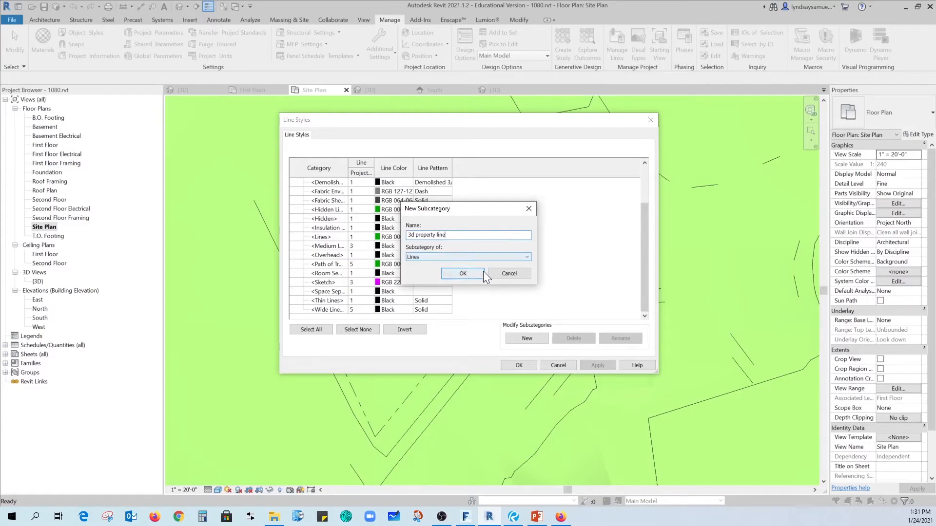
click(466, 275)
- Set the 3d property line style to line weight 10 and the Dash dot dot pattern, and apply the line style changes
click(370, 192)
click(369, 191)
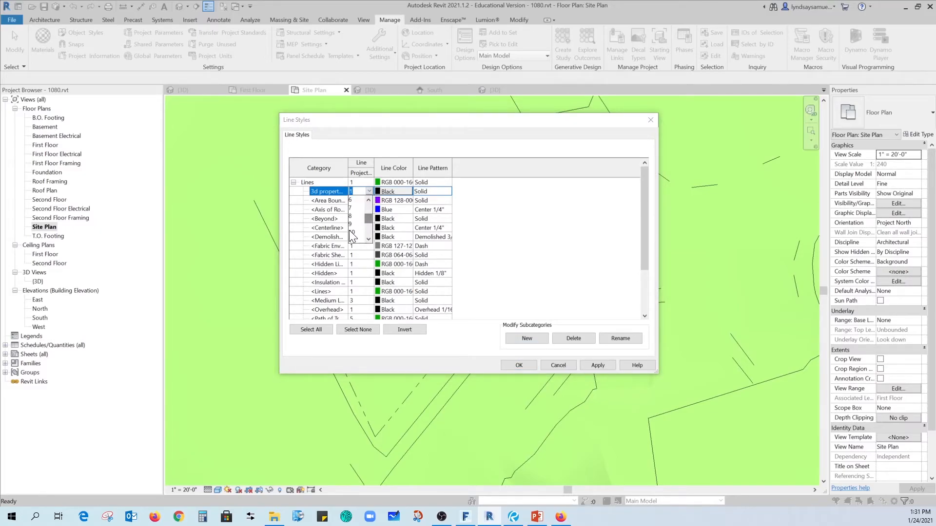
click(353, 232)
click(430, 195)
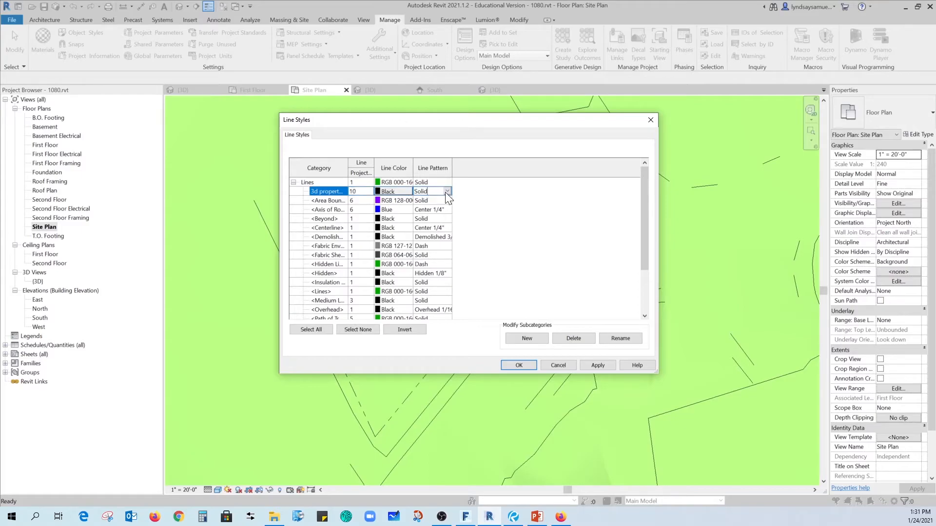
click(447, 191)
scroll(442, 232, down, 4)
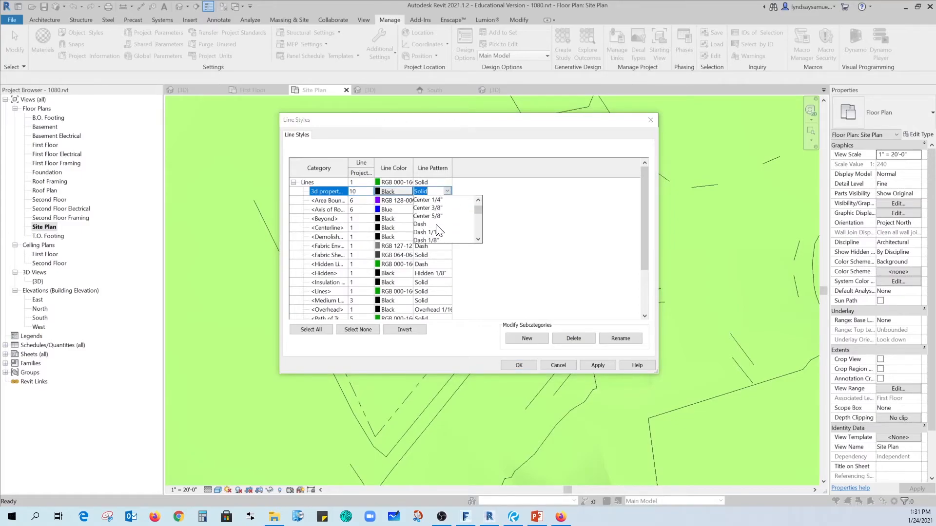
scroll(449, 227, down, 1)
click(449, 225)
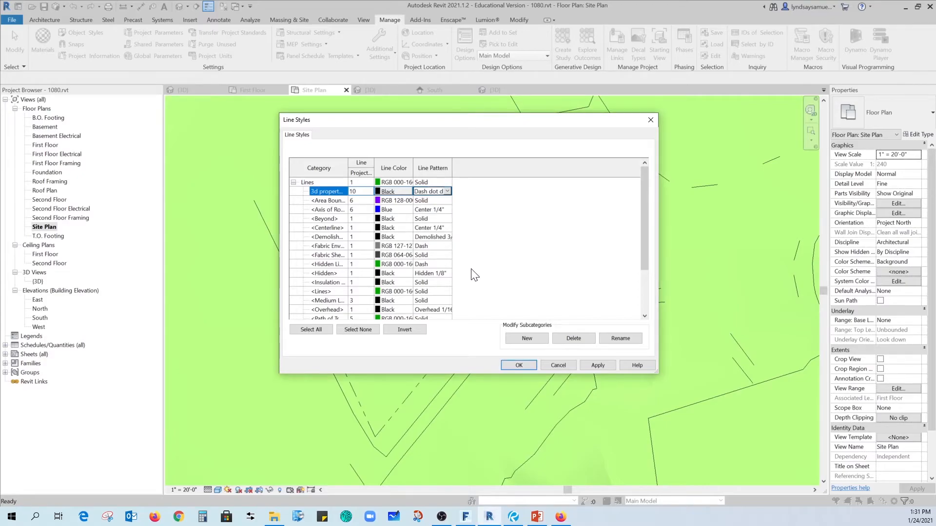
click(603, 365)
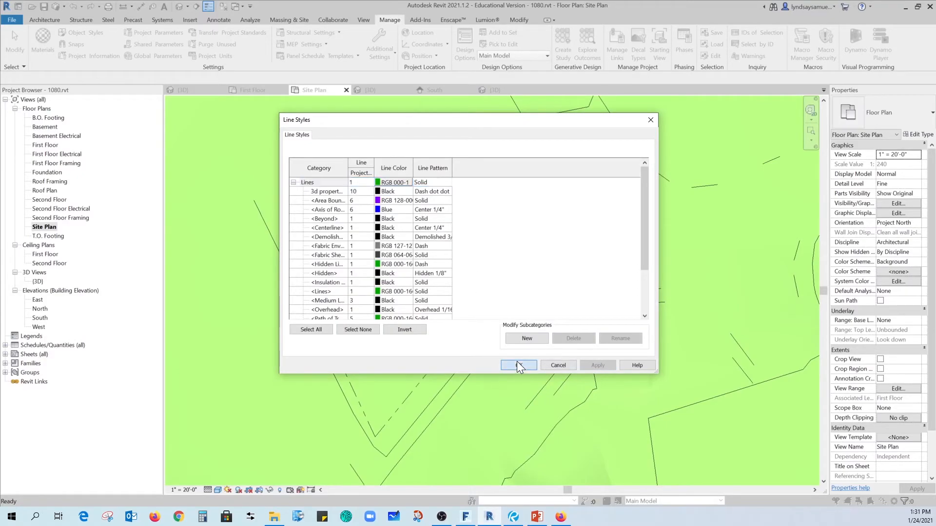
click(518, 365)
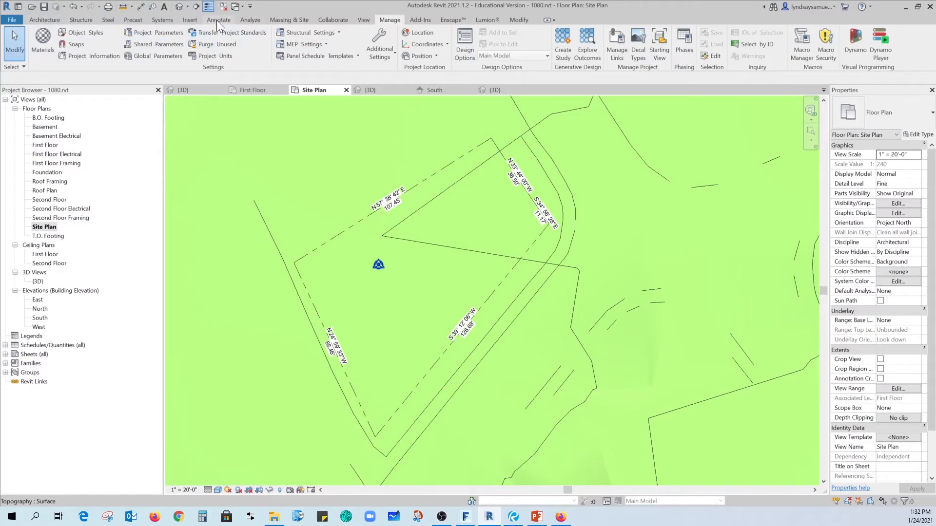
- Create model lines in the 3d property line style by picking the property line's northwest and southwest segments
click(45, 20)
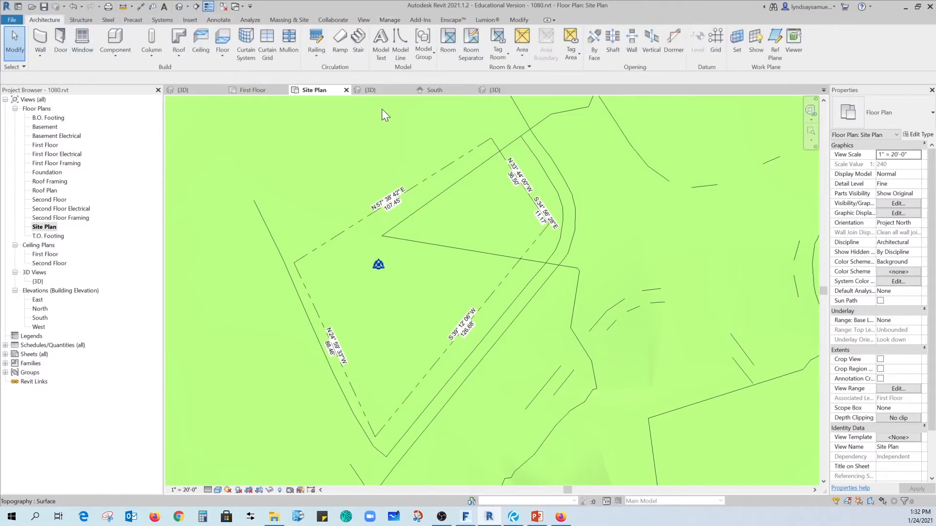
click(400, 38)
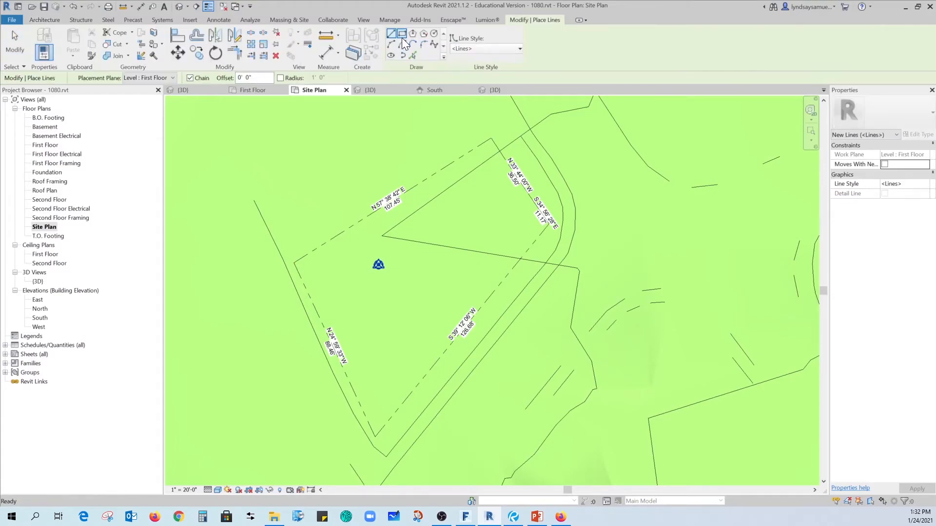
click(483, 48)
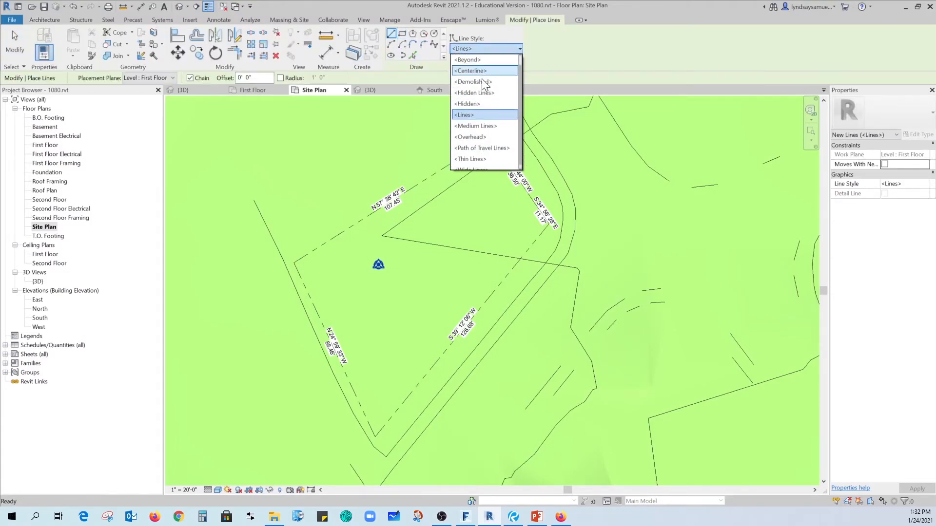
scroll(482, 98, up, 3)
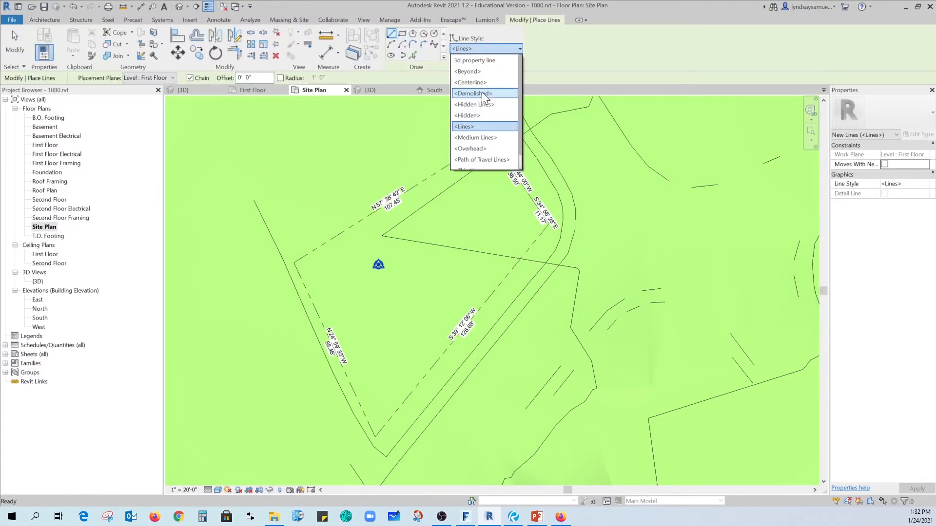
click(469, 60)
click(413, 55)
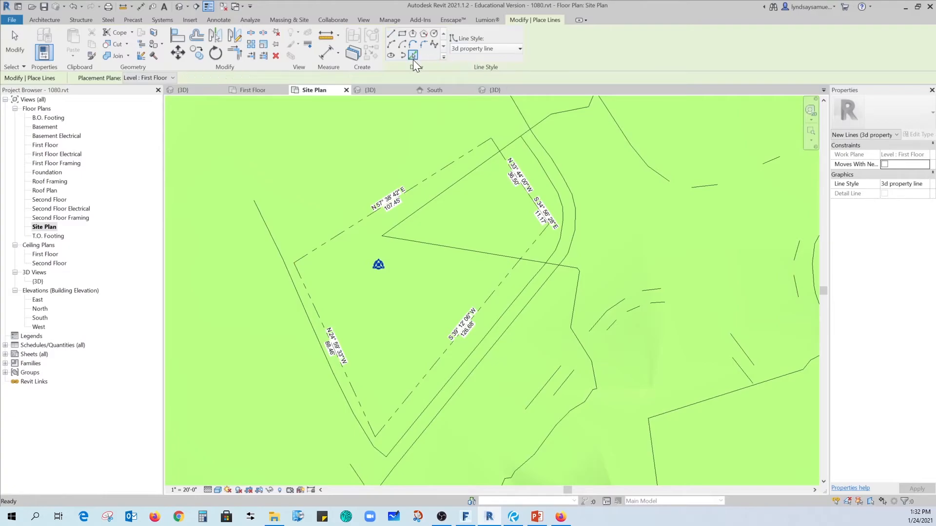
click(441, 171)
click(309, 296)
- Draw a 3d property line style arc along the lot's 36.50' northeast segment, from its junction with the 11.17' segment to the north corner
scroll(533, 213, up, 5)
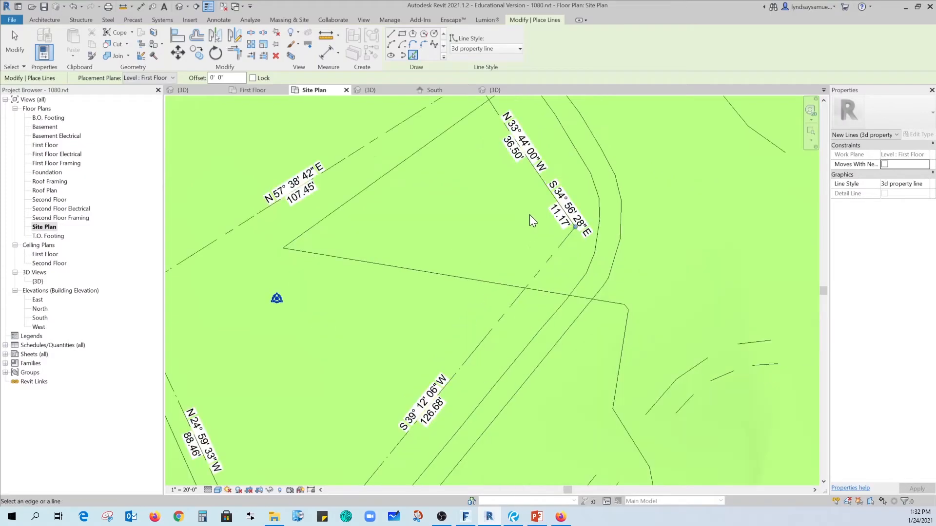
scroll(543, 193, up, 2)
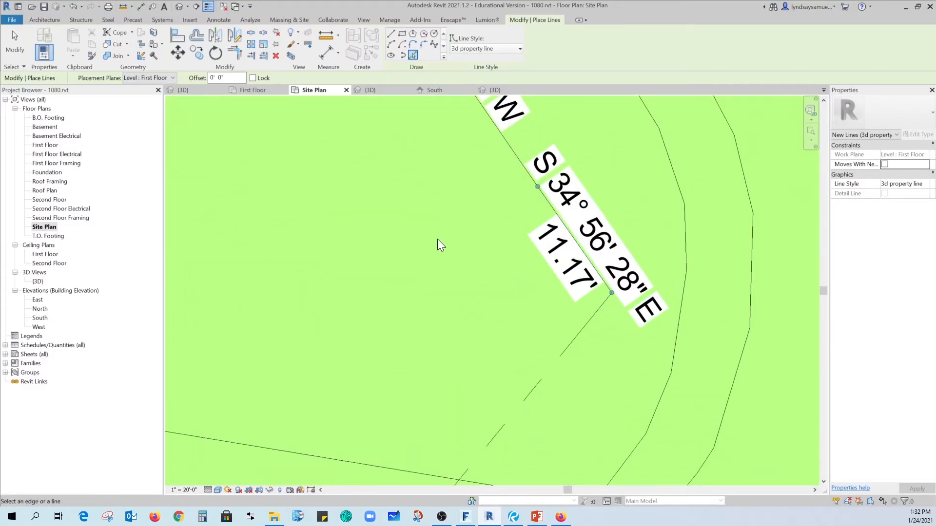
scroll(437, 237, down, 3)
middle_drag(418, 209, 437, 309)
click(391, 44)
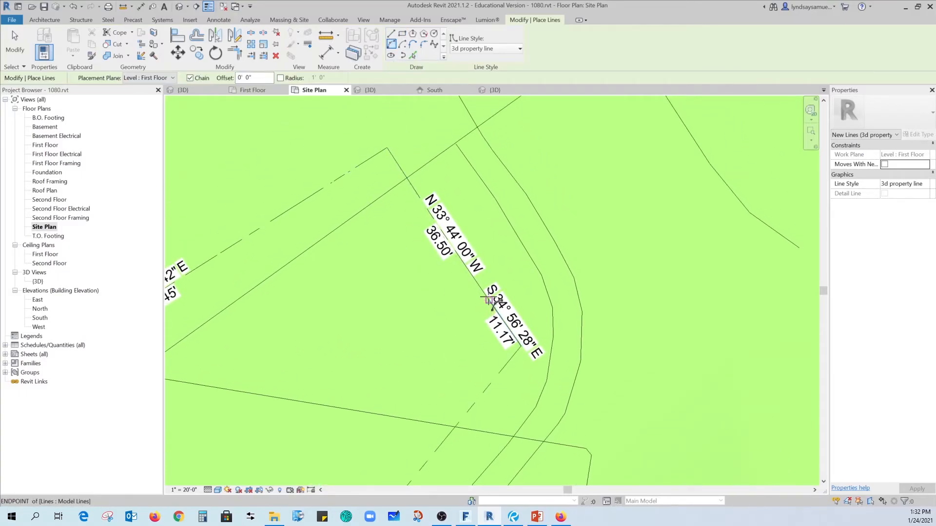
click(489, 299)
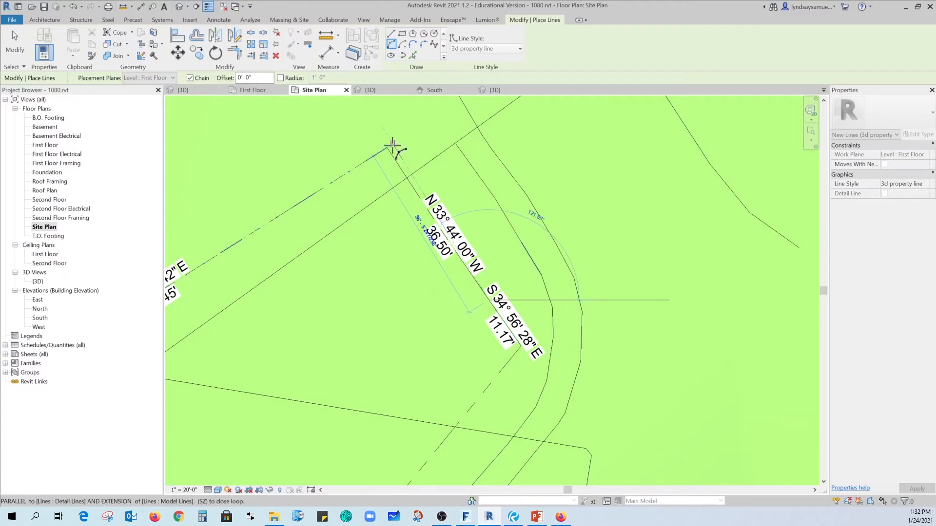
scroll(394, 145, up, 3)
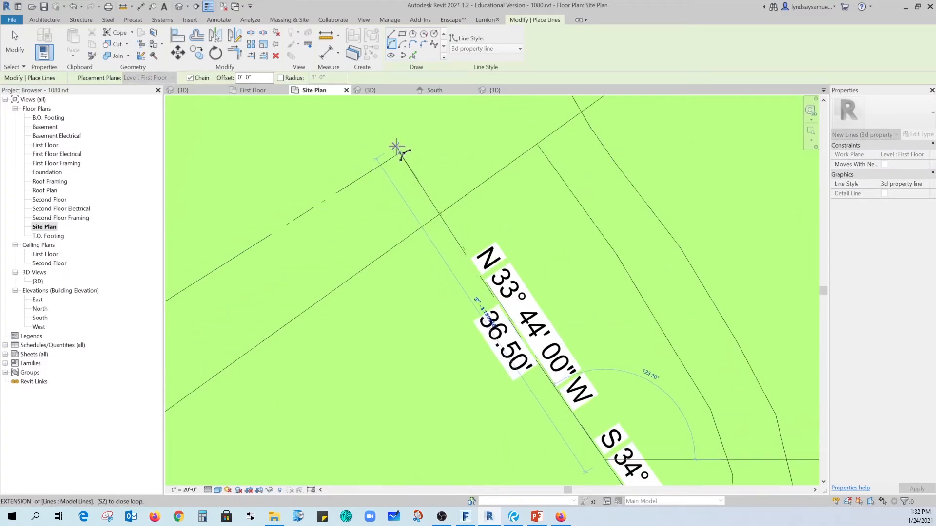
click(398, 151)
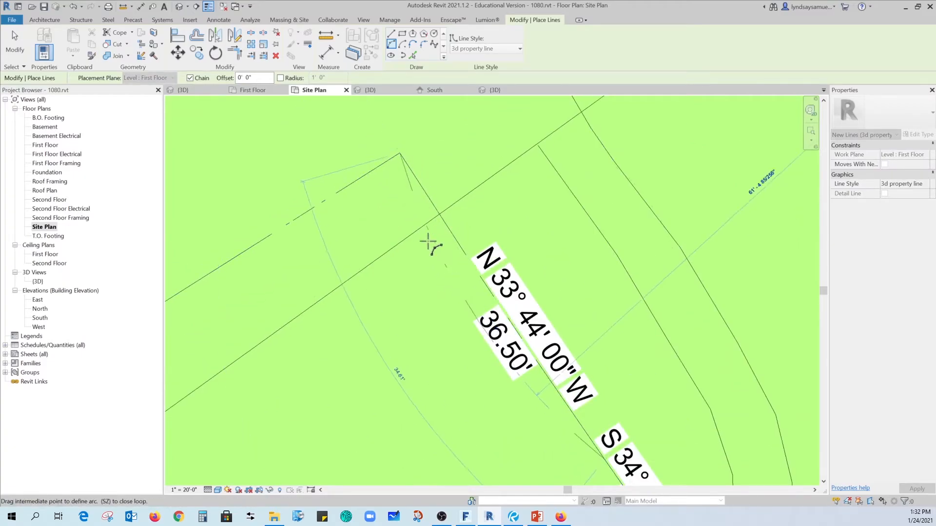
click(526, 344)
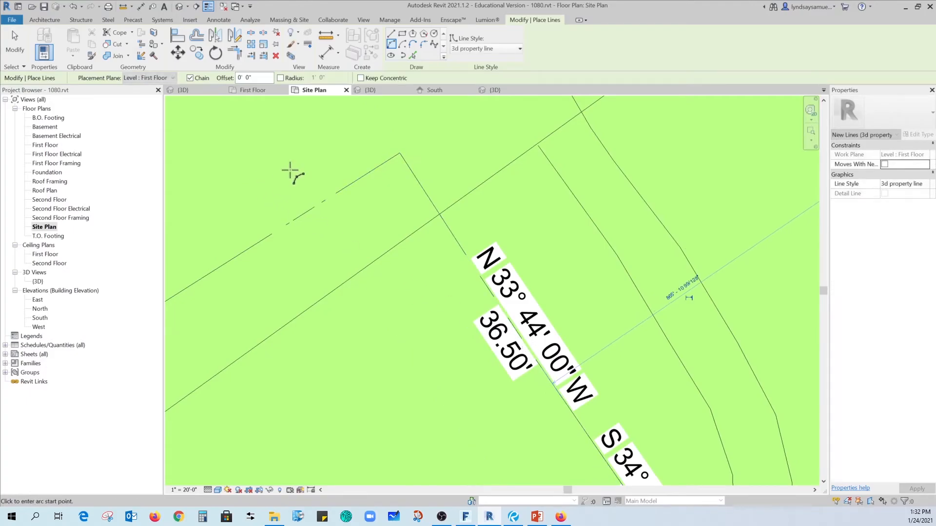
key(Escape)
key(Escape)
- Turn off thin line display in the Site Plan view so the traced property lines use their true line weight
scroll(318, 157, down, 1)
scroll(318, 157, down, 8)
middle_drag(507, 259, 674, 206)
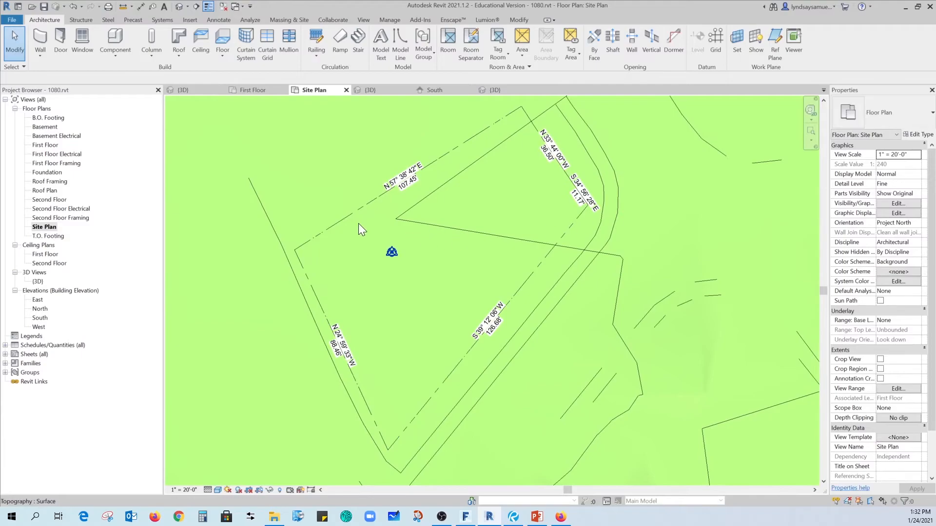
click(208, 6)
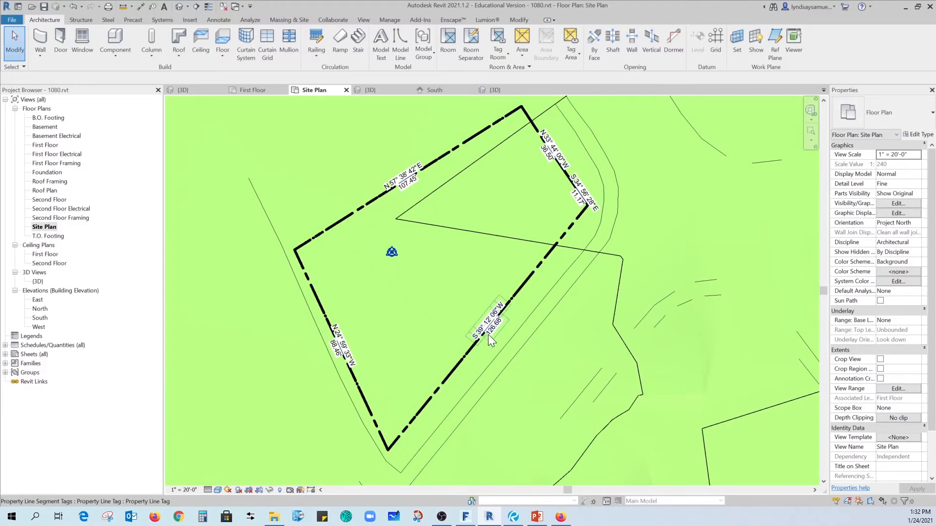
- Open the 1080.rvt 3D view and inspect the traced property lines, checking the properties of the northwest line
click(178, 7)
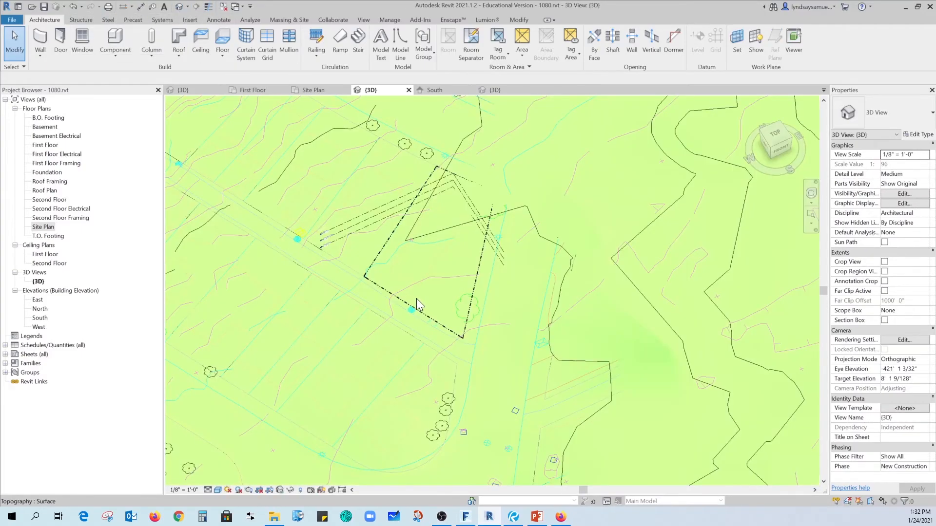
shift+middle_drag(322, 224, 490, 284)
middle_drag(508, 325, 358, 329)
scroll(448, 297, up, 3)
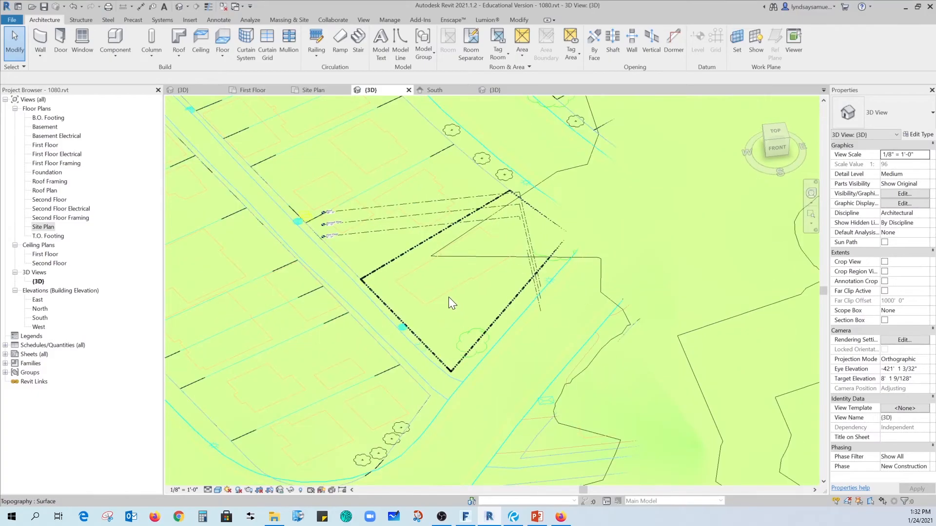
scroll(569, 249, up, 1)
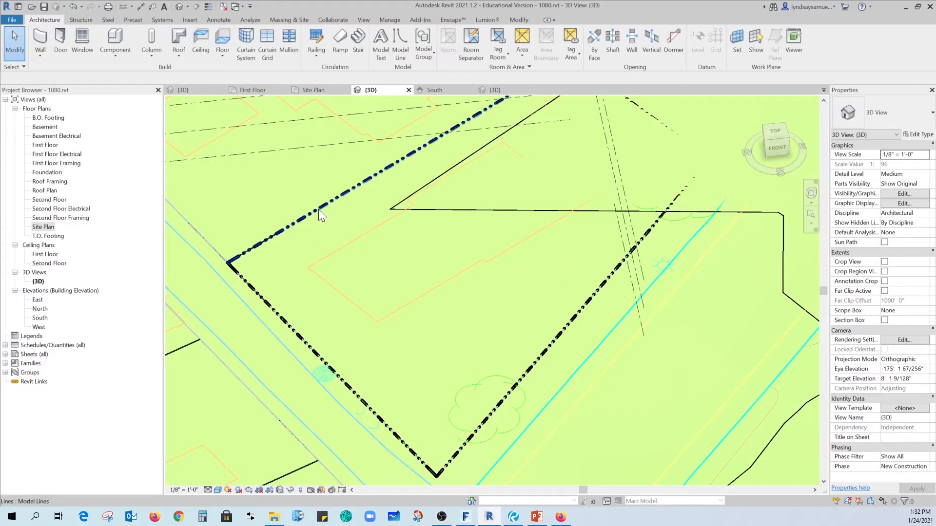
click(318, 209)
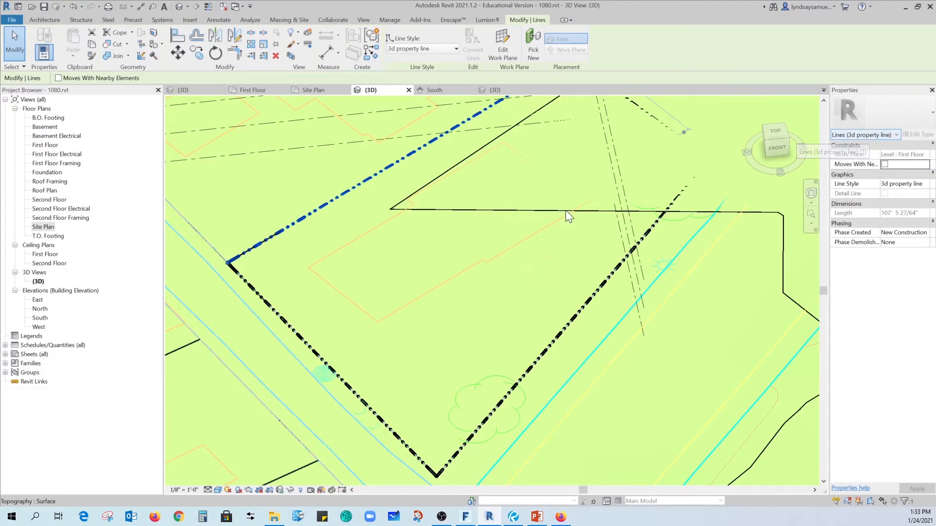
key(Escape)
scroll(493, 254, down, 2)
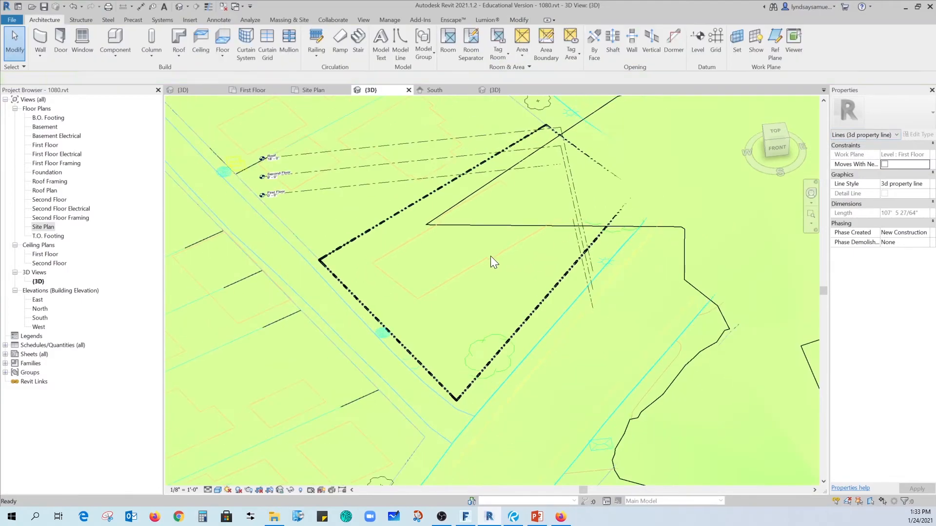
- Switch to the 3D view of straight road with curb.rvt and inspect the road pad and its properties
click(505, 90)
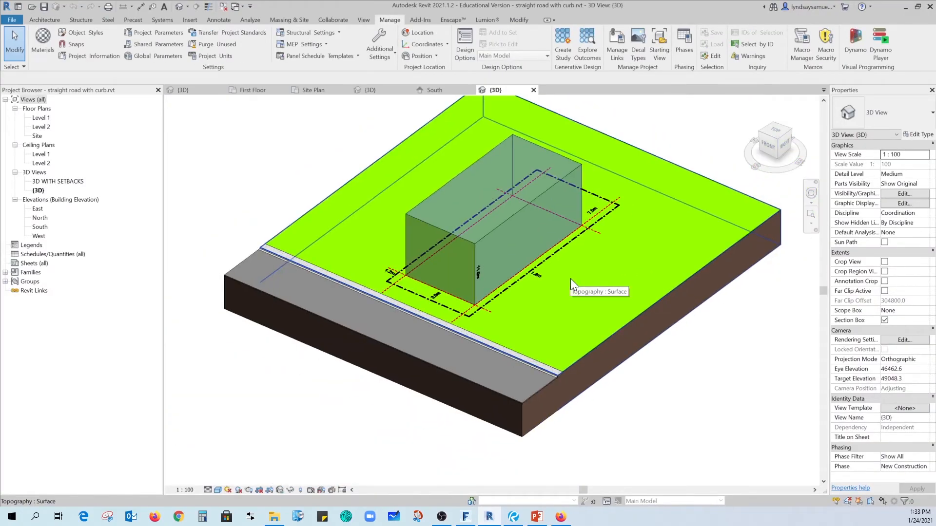
scroll(570, 281, down, 1)
shift+middle_drag(569, 280, 633, 314)
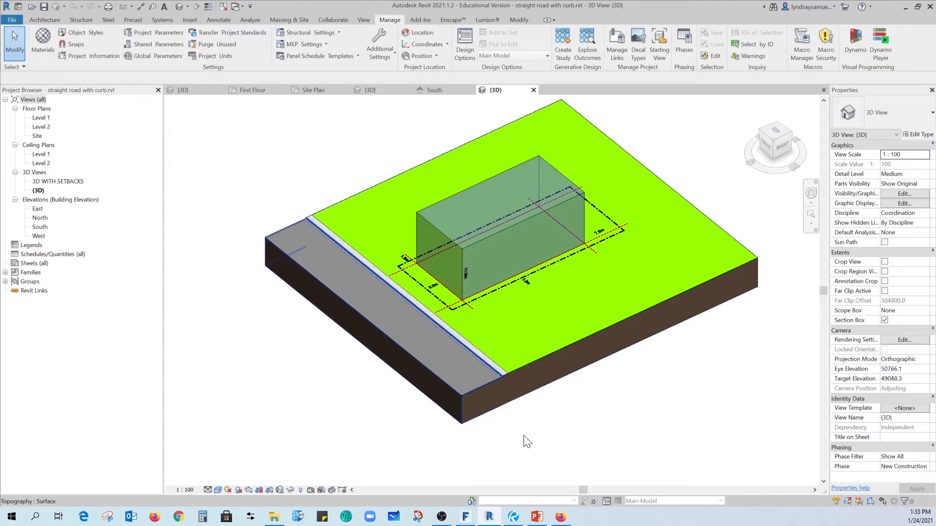
click(316, 262)
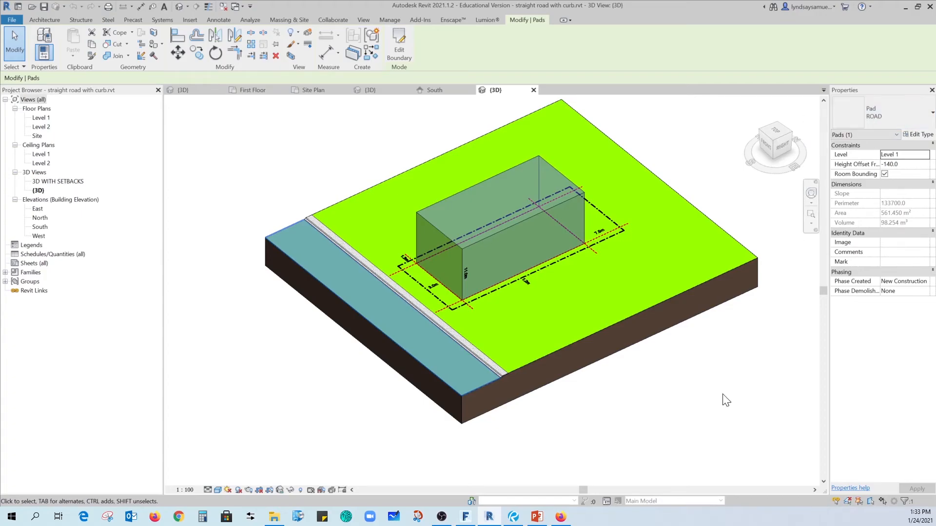
click(677, 466)
- Examine the sidewalk floor and the slab edge curb beside the road, checking the properties of each
scroll(487, 361, up, 3)
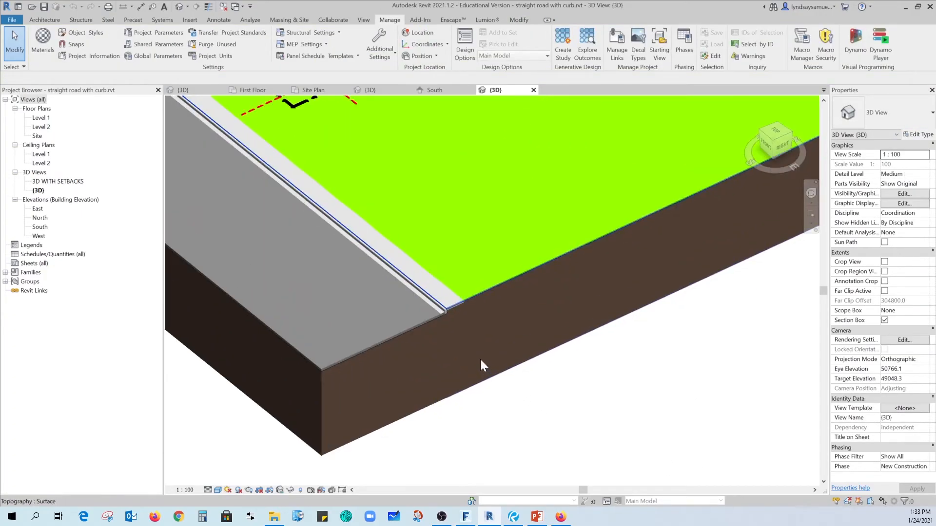
click(459, 304)
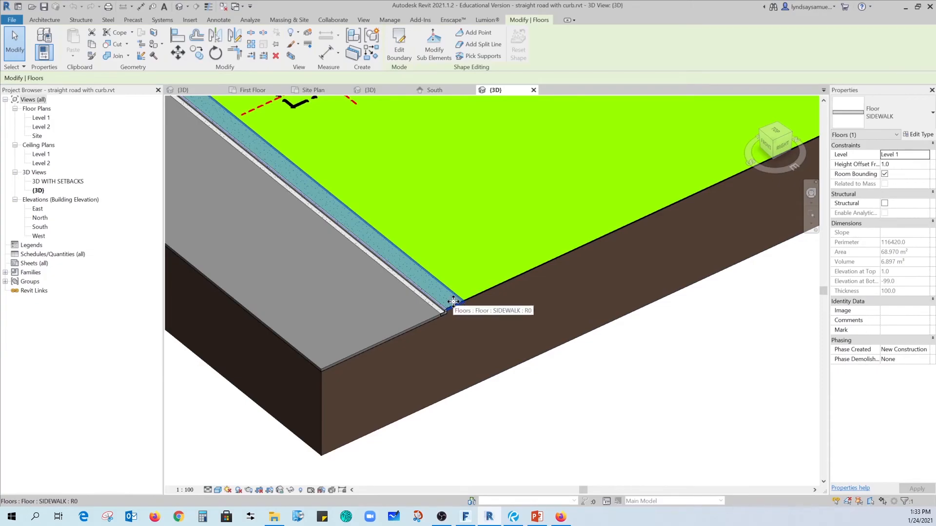
click(551, 434)
scroll(454, 302, up, 2)
scroll(454, 300, up, 3)
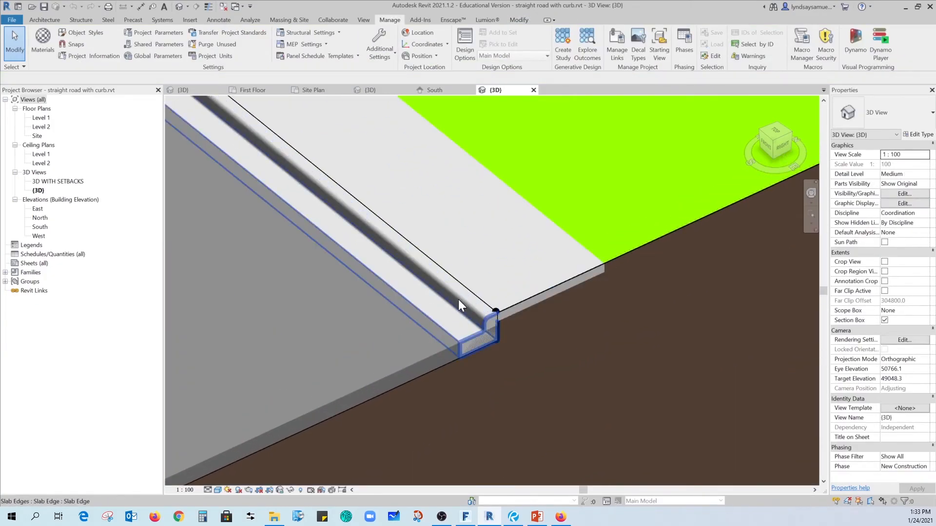
click(482, 315)
scroll(488, 341, down, 5)
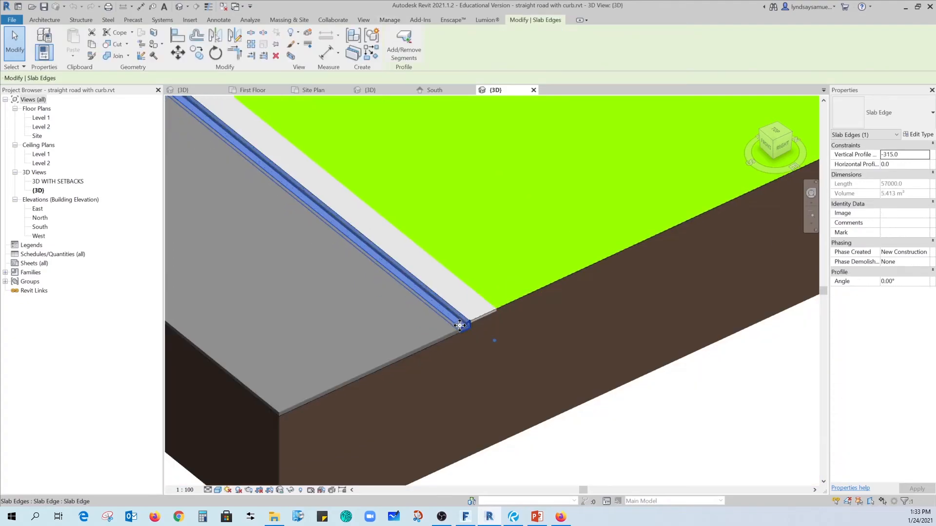
key(Escape)
scroll(513, 317, down, 2)
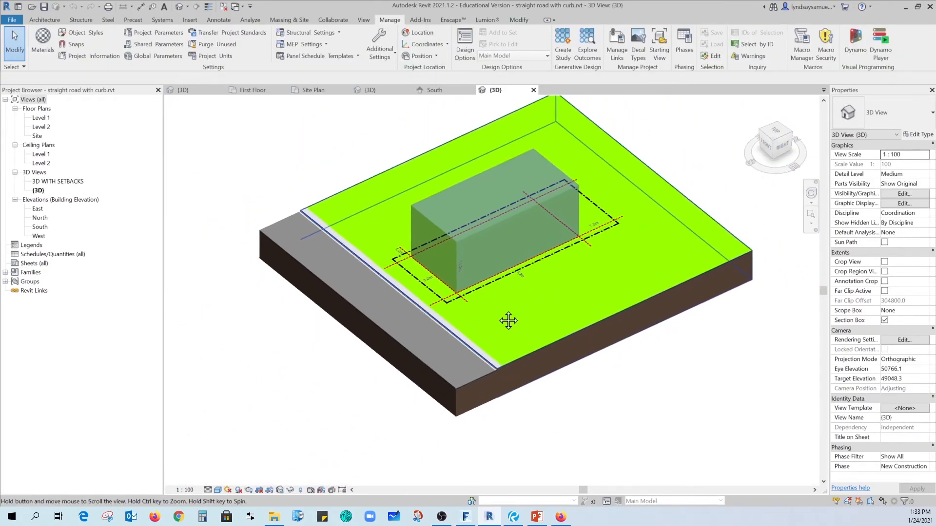
- Inspect the setback model line and the 3.0m model text label near the front of the lot
scroll(367, 284, up, 6)
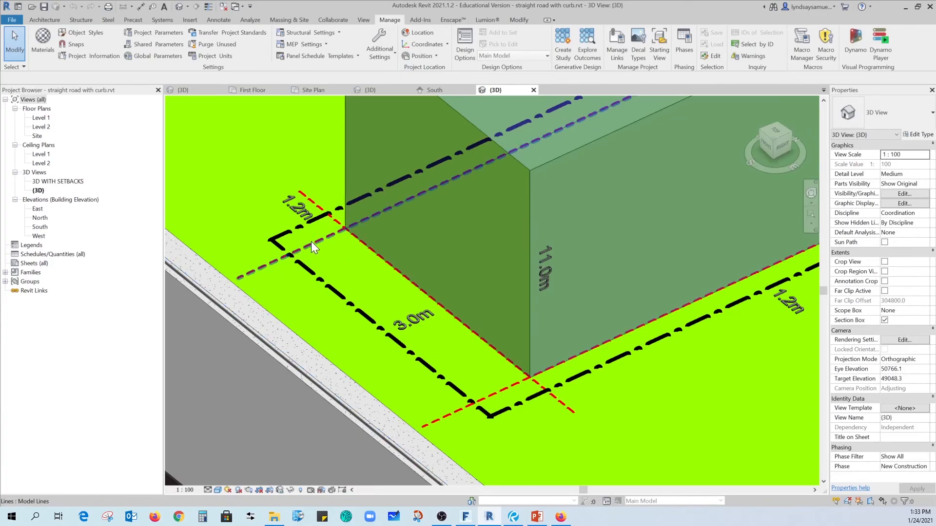
click(311, 244)
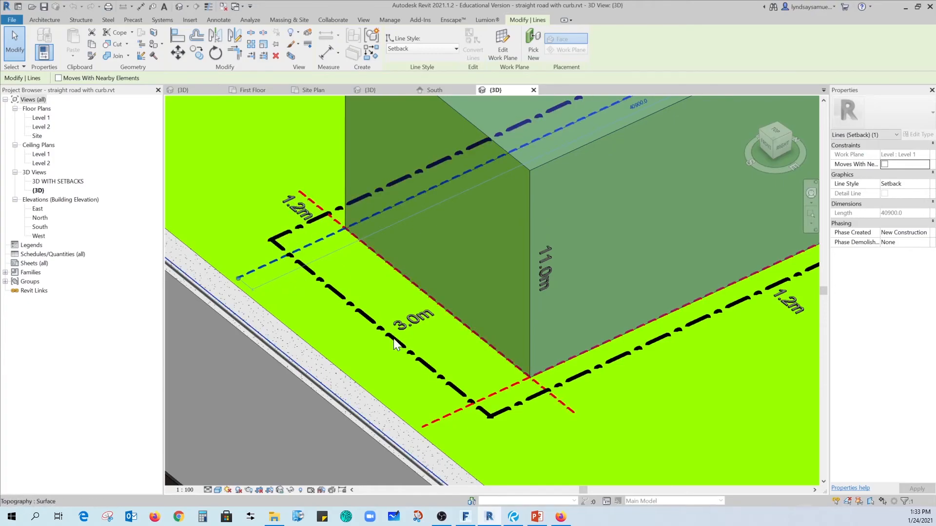
click(422, 321)
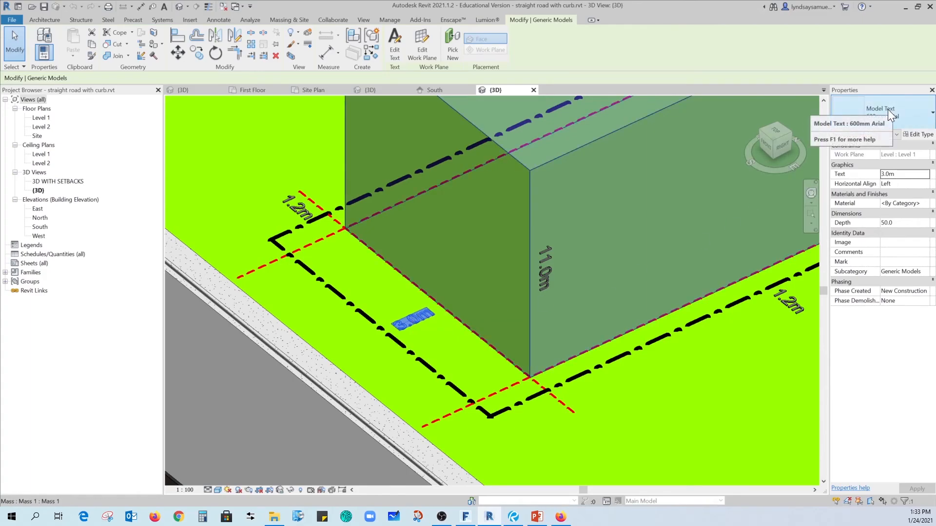
scroll(358, 341, down, 5)
scroll(374, 325, down, 2)
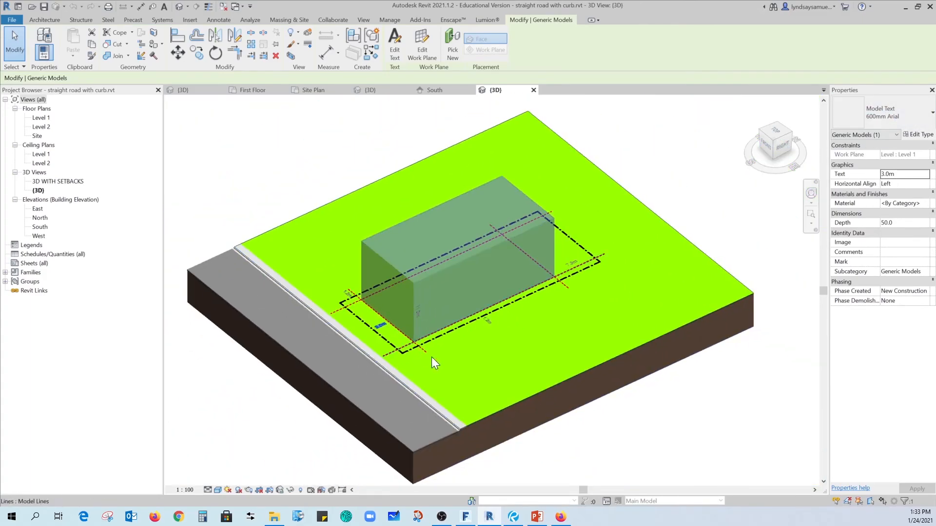
click(592, 441)
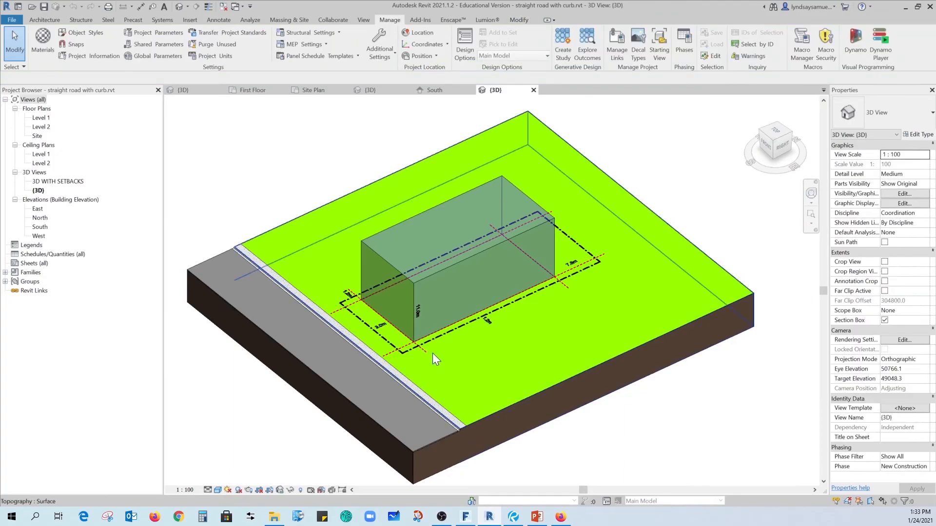
- Inspect the building mass enclosed by the setback lines and its 11.0m height label
click(443, 271)
scroll(446, 292, up, 3)
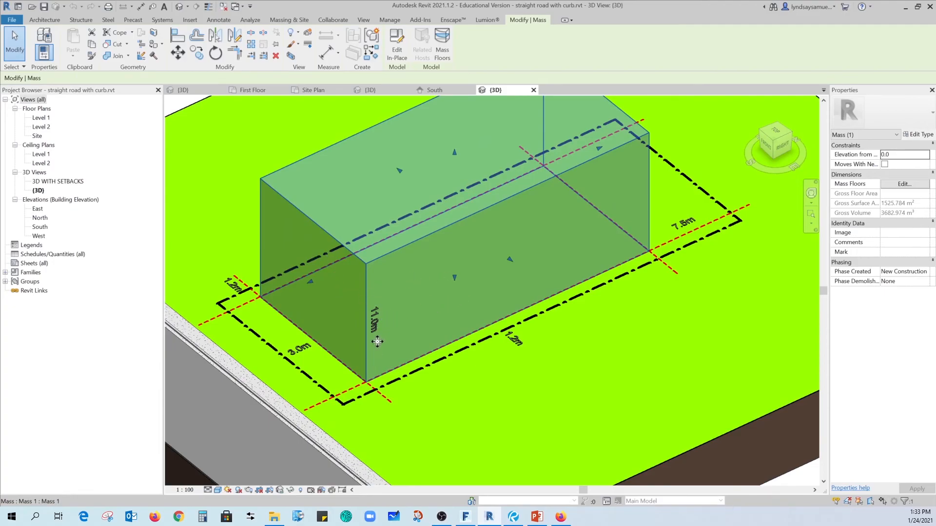
scroll(417, 271, down, 5)
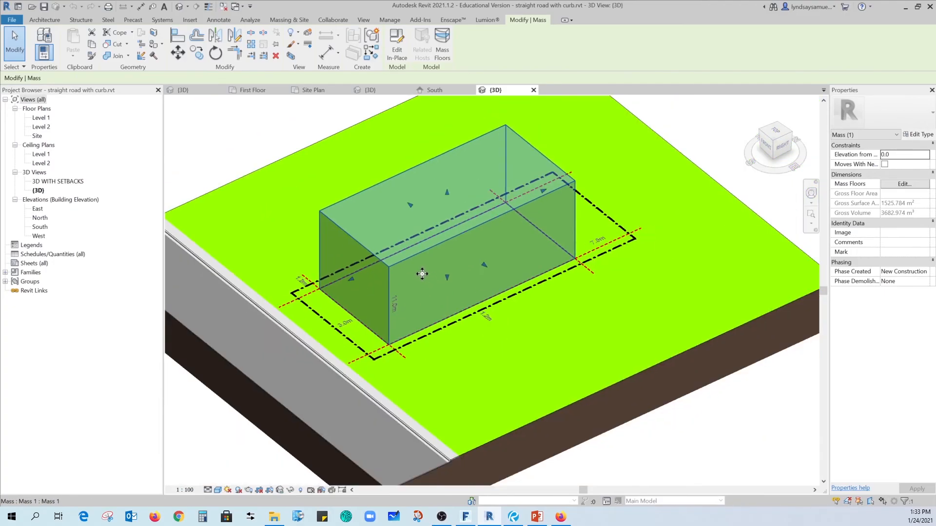
click(674, 433)
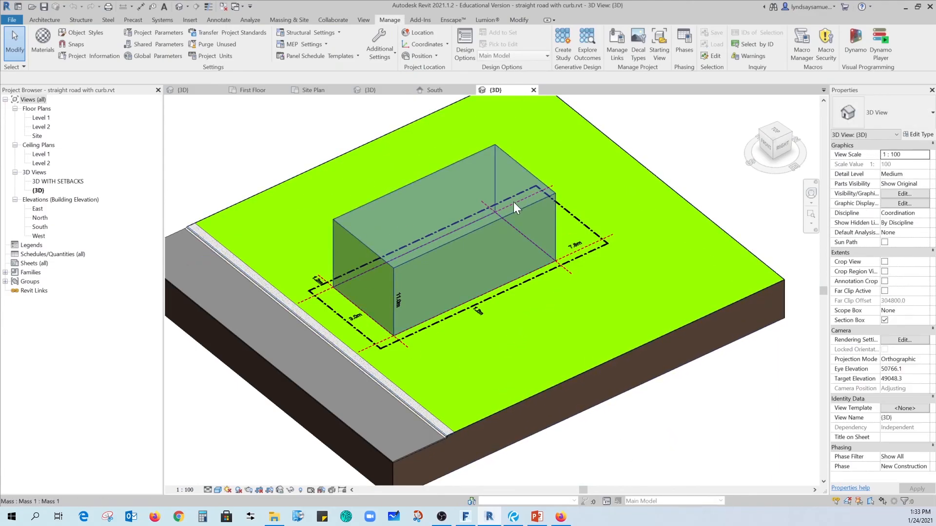
- Return to the 1080.rvt 3D view and turn on its section box
click(374, 89)
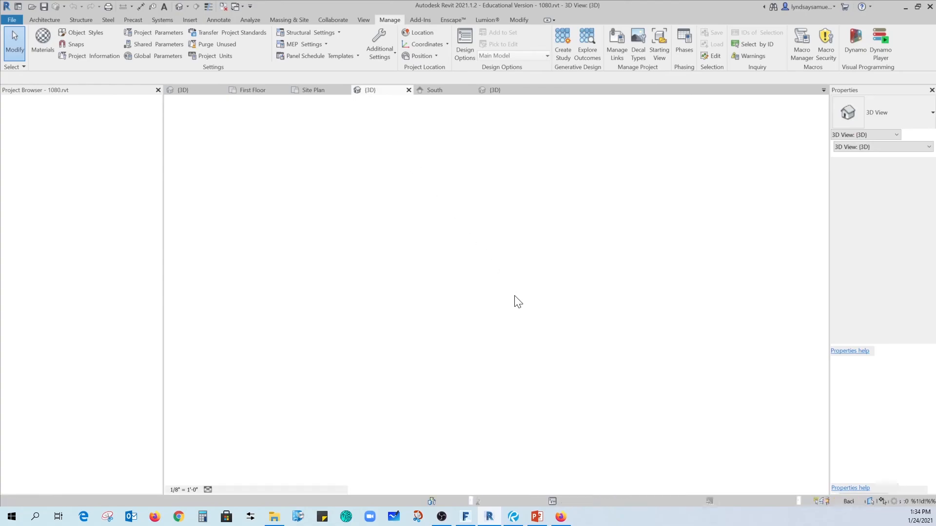
scroll(434, 325, down, 5)
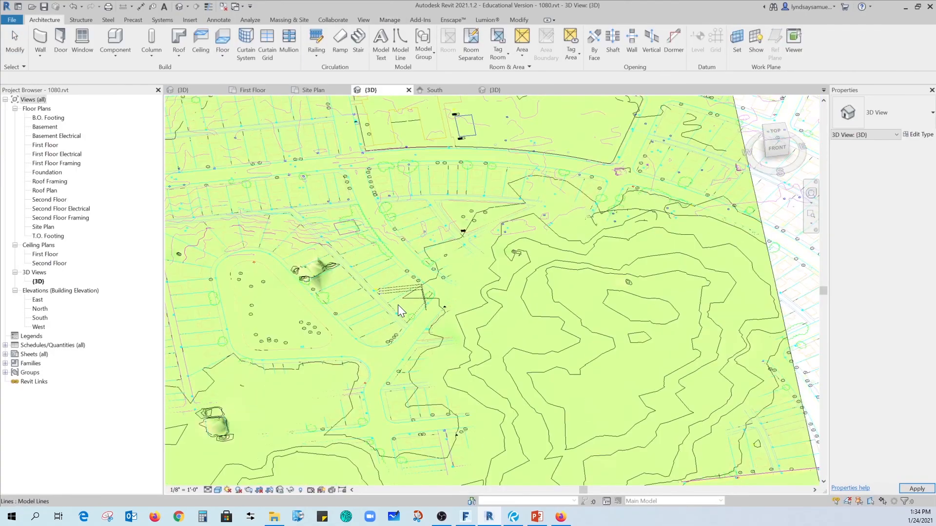
scroll(355, 310, down, 3)
click(13, 30)
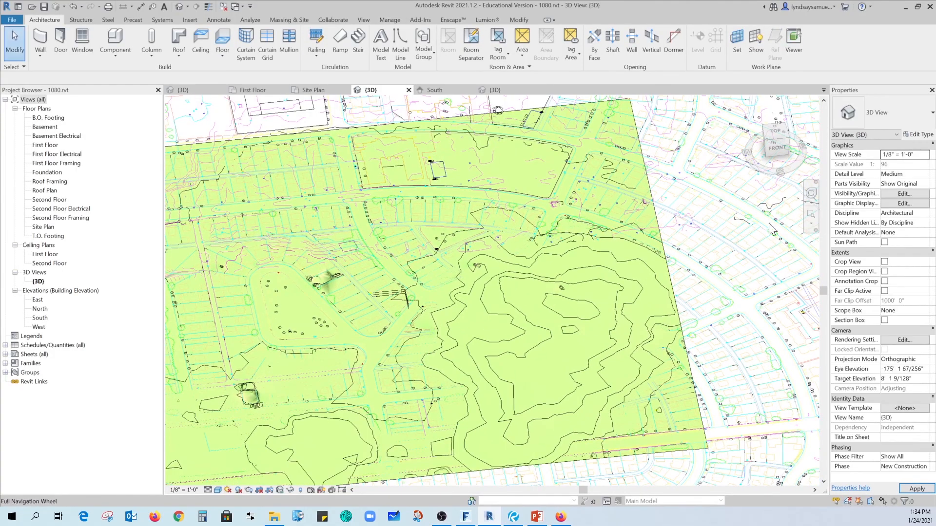
click(885, 320)
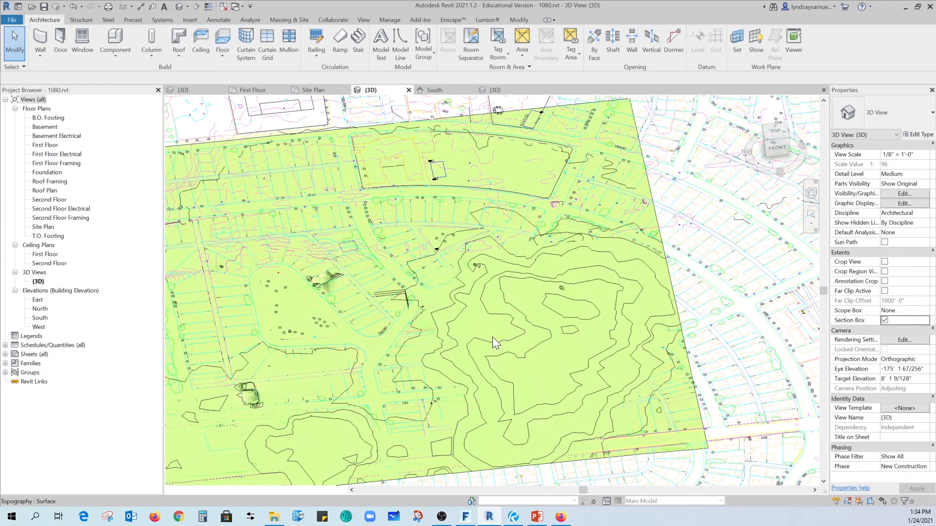
- Select the section box around the site and pull its west face in toward the toposurface
scroll(492, 336, down, 4)
click(295, 352)
click(295, 351)
drag(307, 271, 453, 349)
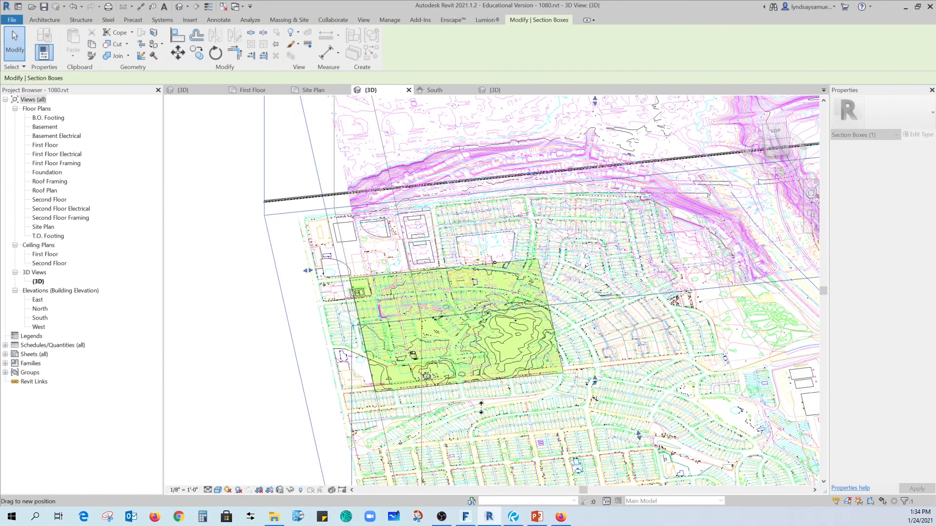